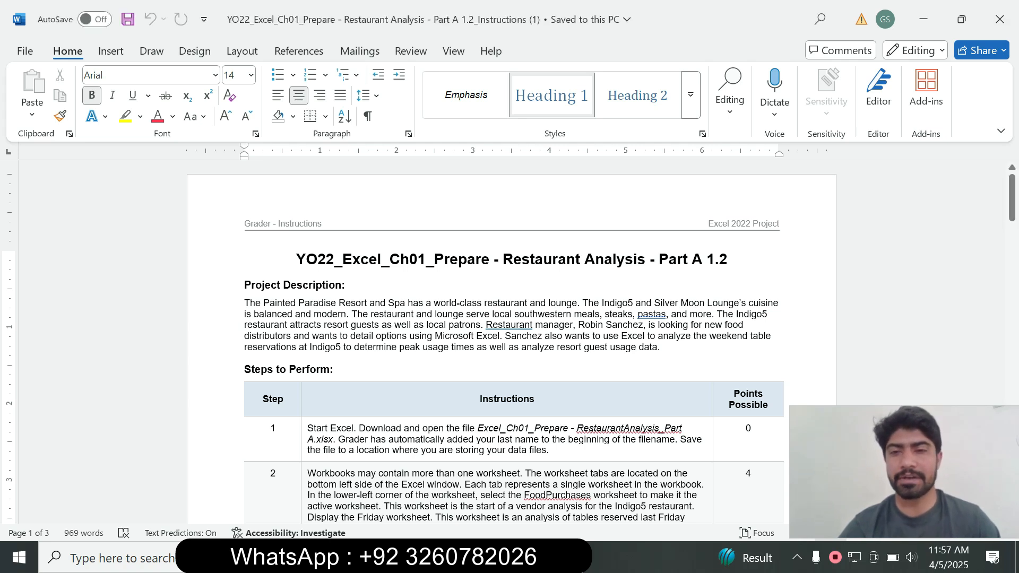
Step: Read the project description and first instructions, and highlight the step 1 instruction text in yellow
mouse_move(1012, 197)
left_mouse_down()
mouse_move(1011, 223)
mouse_move(1012, 202)
left_mouse_up()
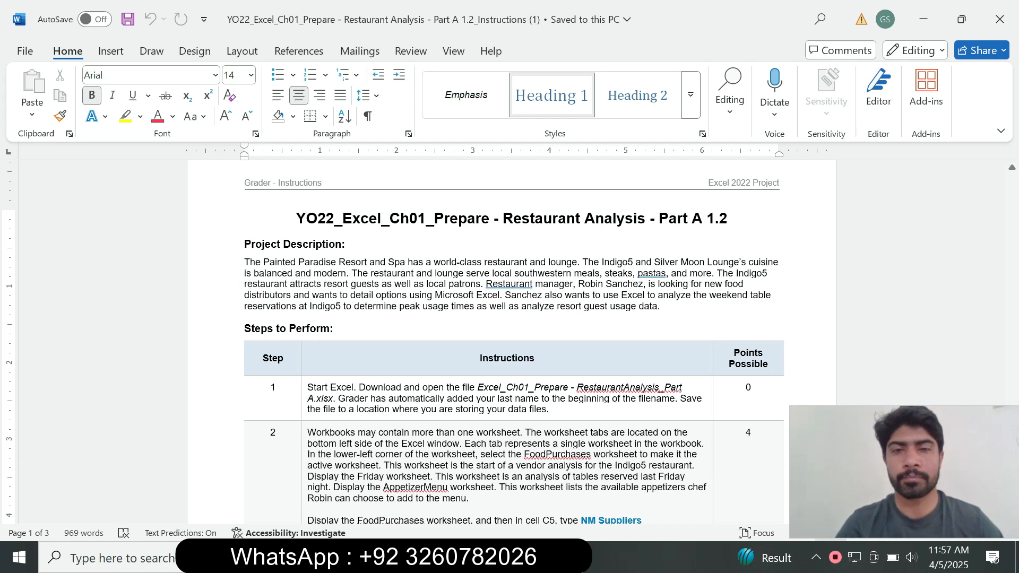
mouse_move(1012, 207)
left_mouse_down()
mouse_move(1011, 402)
mouse_move(1011, 201)
left_mouse_up()
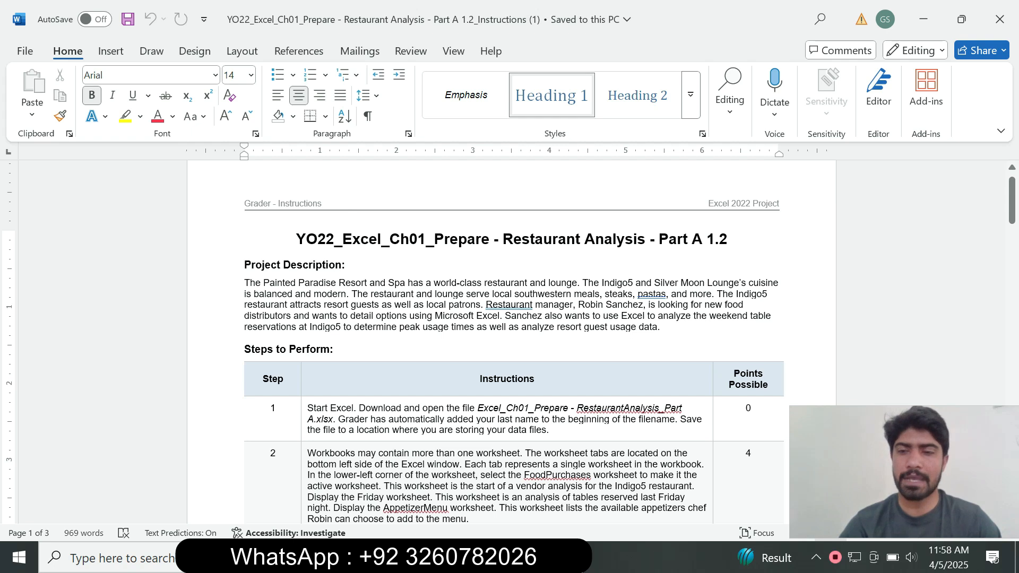
left_click_drag(1012, 203, 1012, 228)
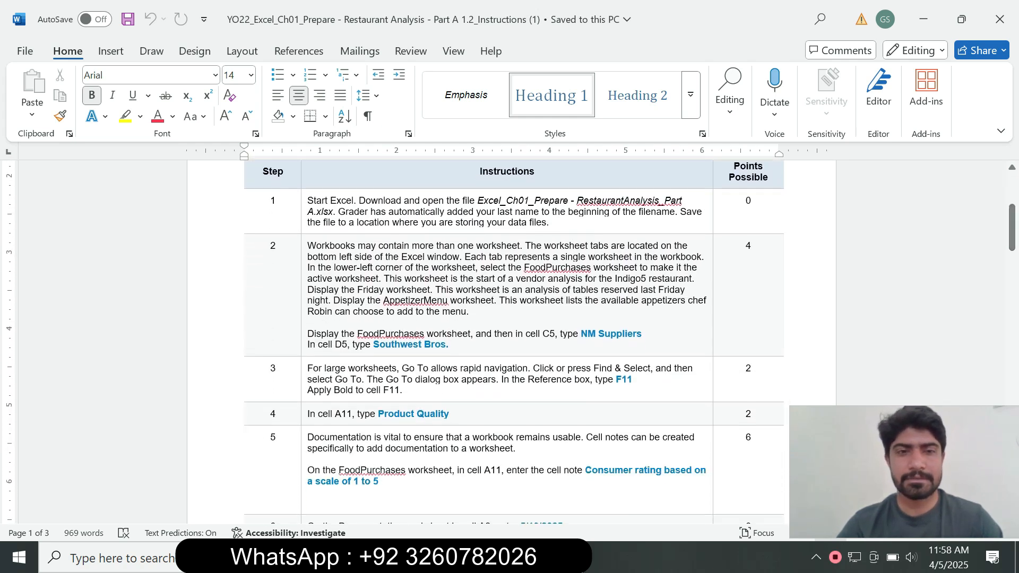
mouse_move(1012, 226)
left_mouse_down()
mouse_move(1011, 202)
mouse_move(1012, 419)
mouse_move(1012, 199)
mouse_move(1012, 215)
left_mouse_up()
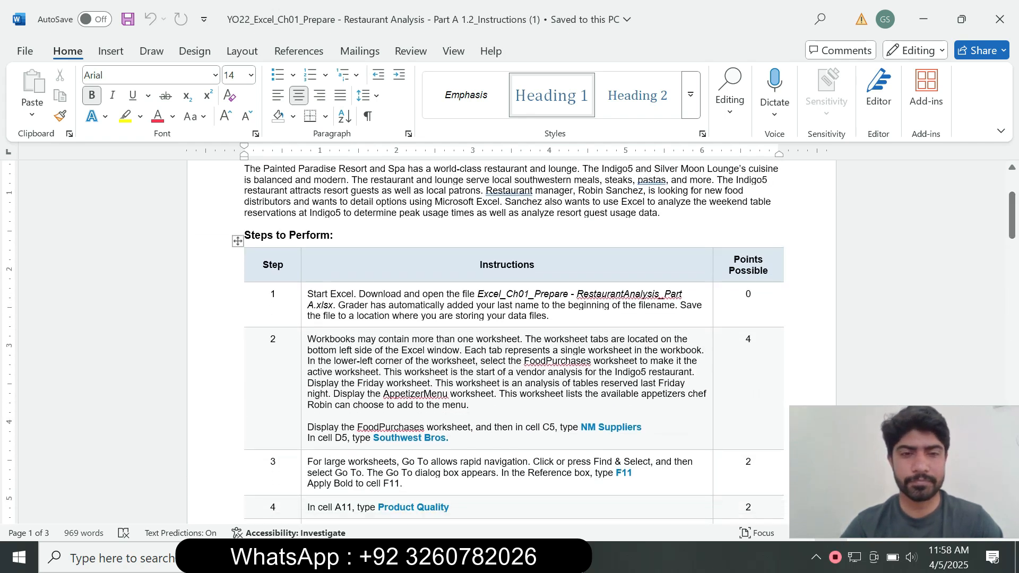
left_click(304, 314)
left_click(375, 292)
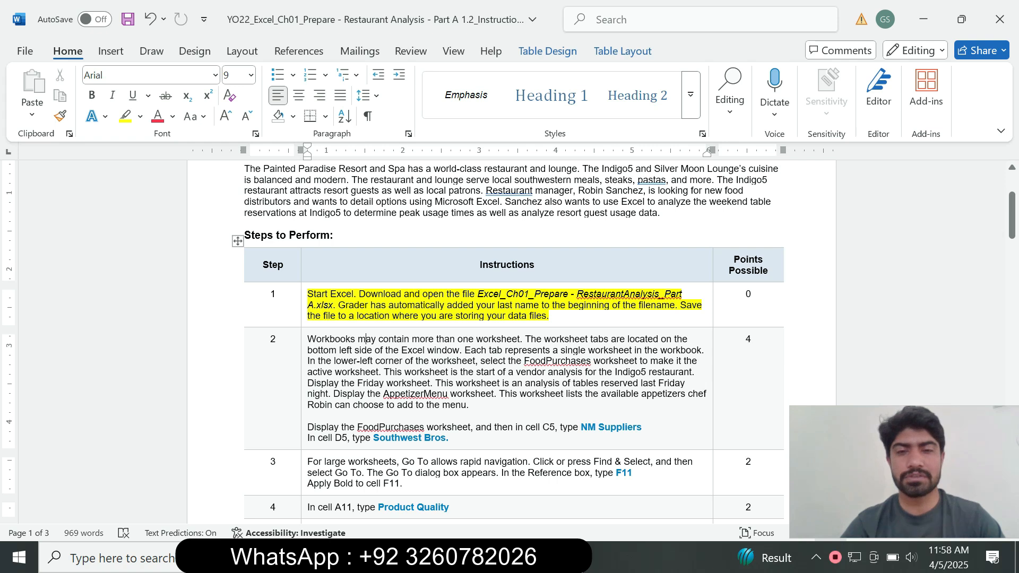
Step: Switch to the restaurant analysis workbook in Excel to check its Documentation worksheet, and return to the Word instructions
left_click_drag(1012, 215, 1012, 222)
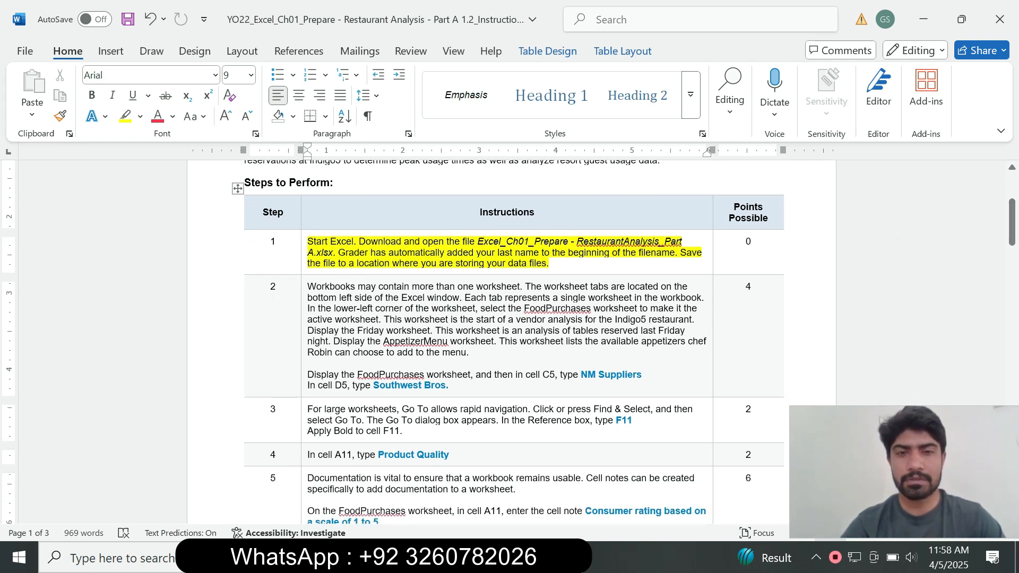
key("alt+Tab")
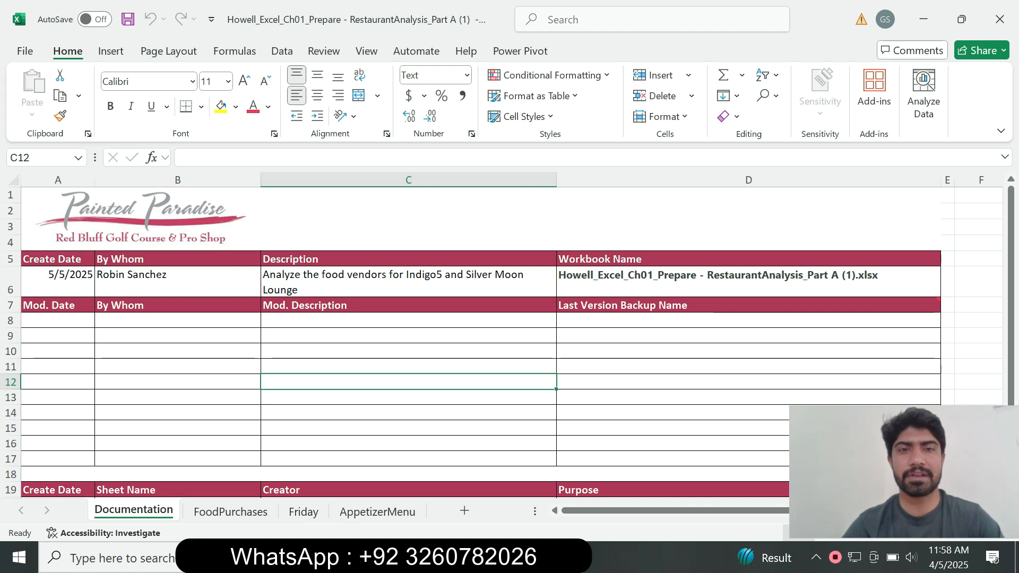
key("alt+Tab")
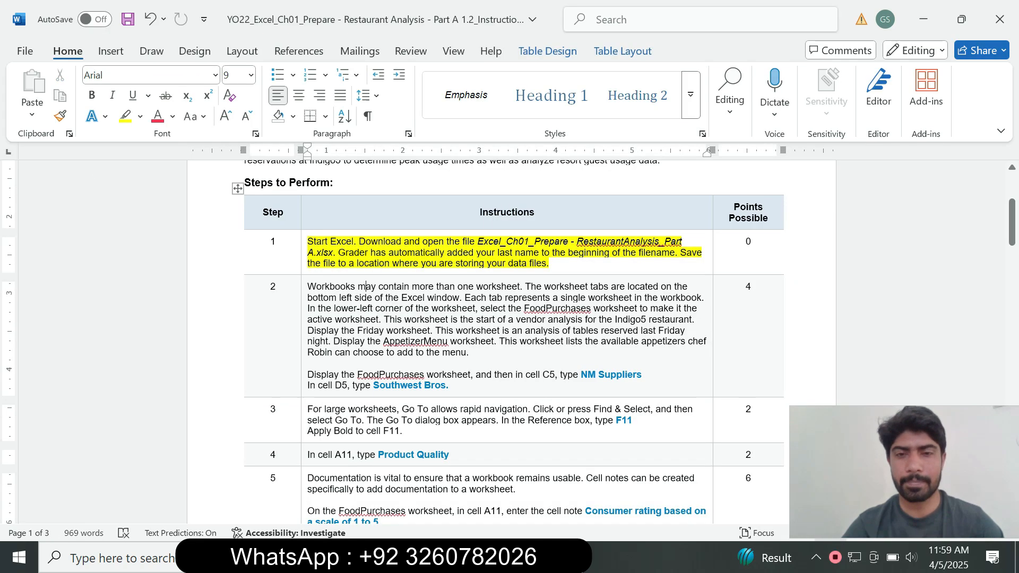
Step: Clear the highlight from the step 1 instructions and highlight all of the step 2 instructions in turquoise
left_click_drag(550, 263, 292, 241)
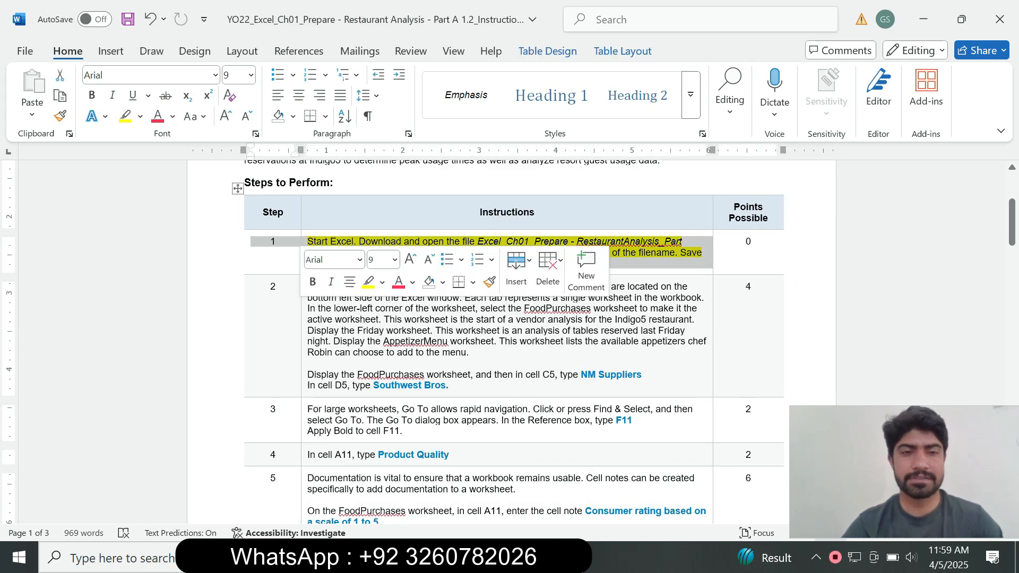
left_click(382, 282)
left_click(397, 412)
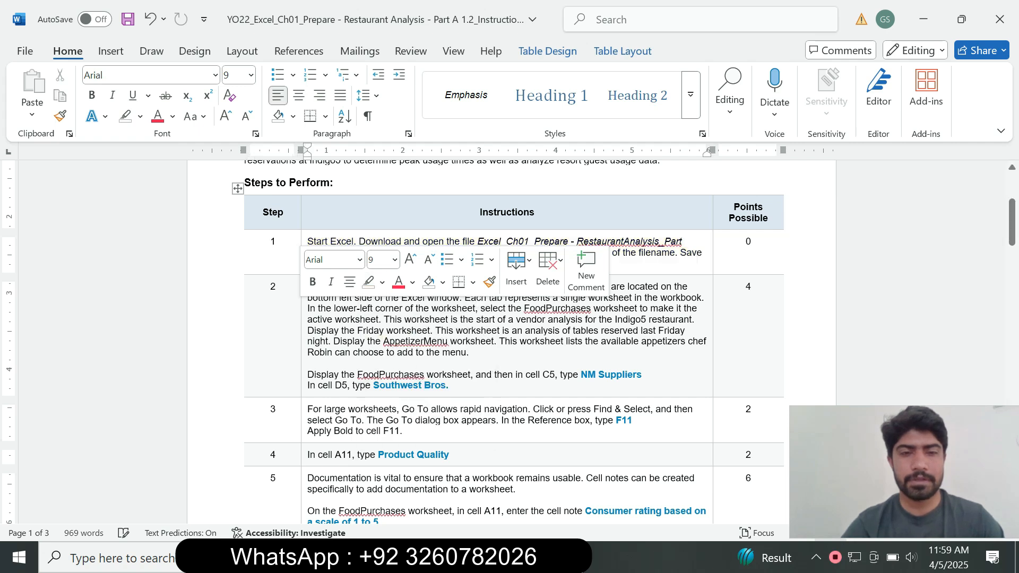
left_click_drag(450, 386, 298, 277)
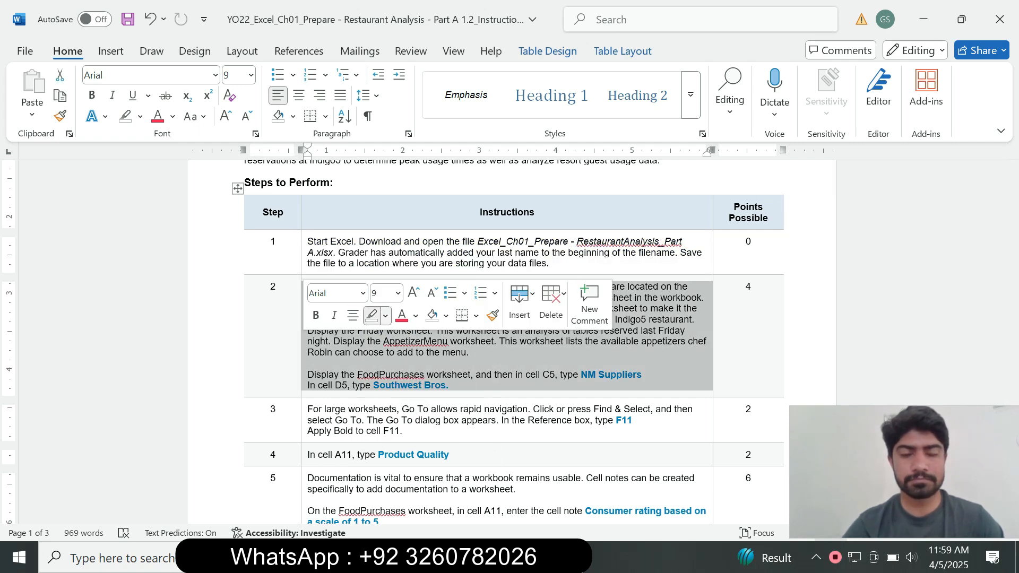
left_click(385, 316)
left_click(423, 372)
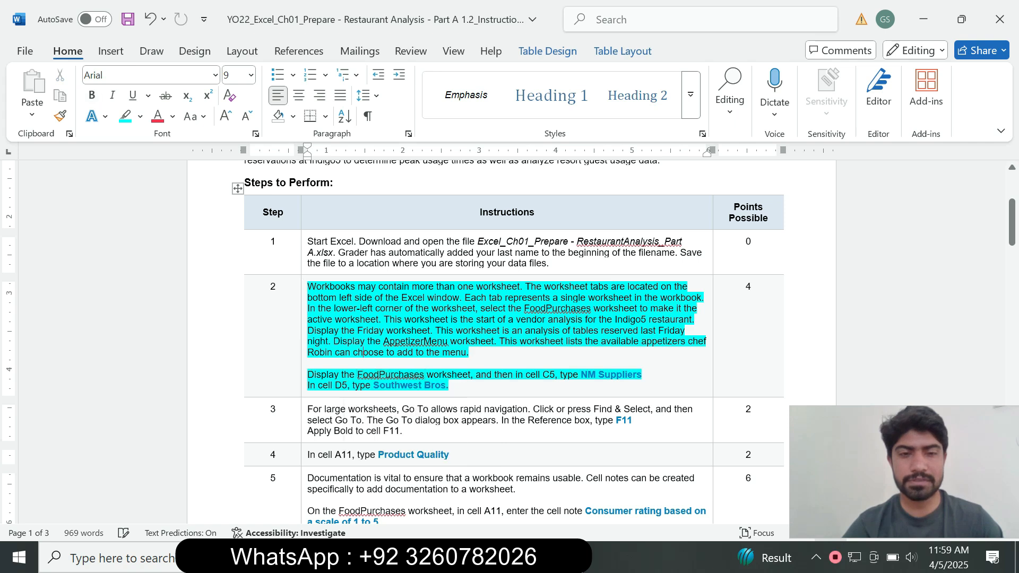
Step: Read the last two lines of step 2, and display the FoodPurchases worksheet in the Excel workbook
left_click_drag(307, 374, 448, 386)
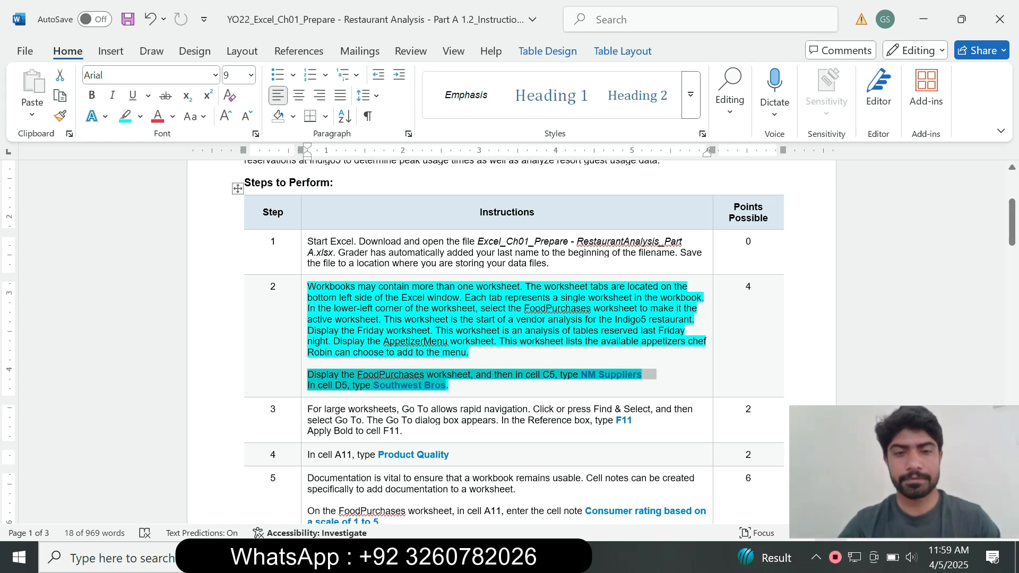
left_click_drag(341, 375, 470, 375)
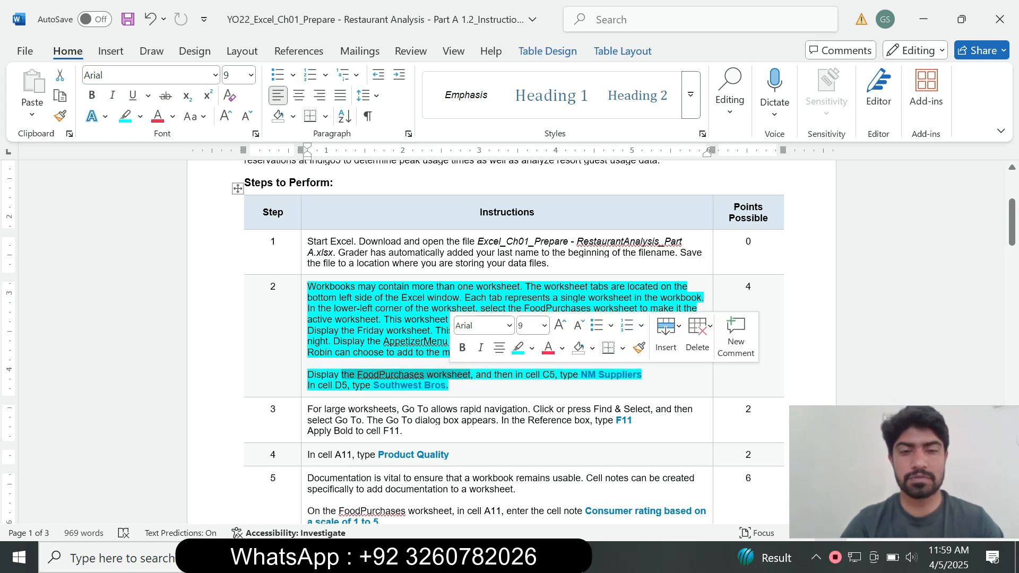
key("alt+Tab")
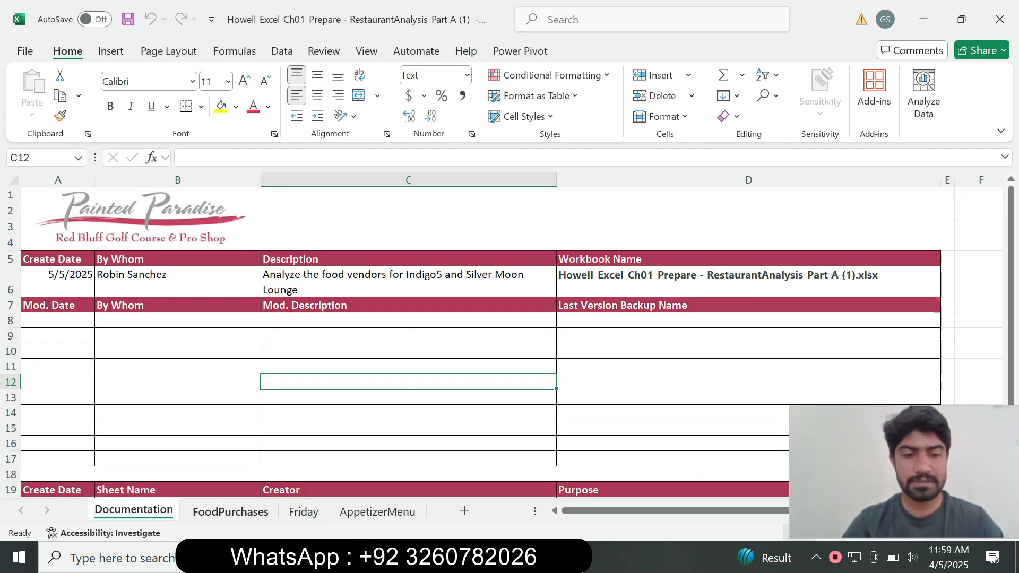
key("ctrl+Page_Down")
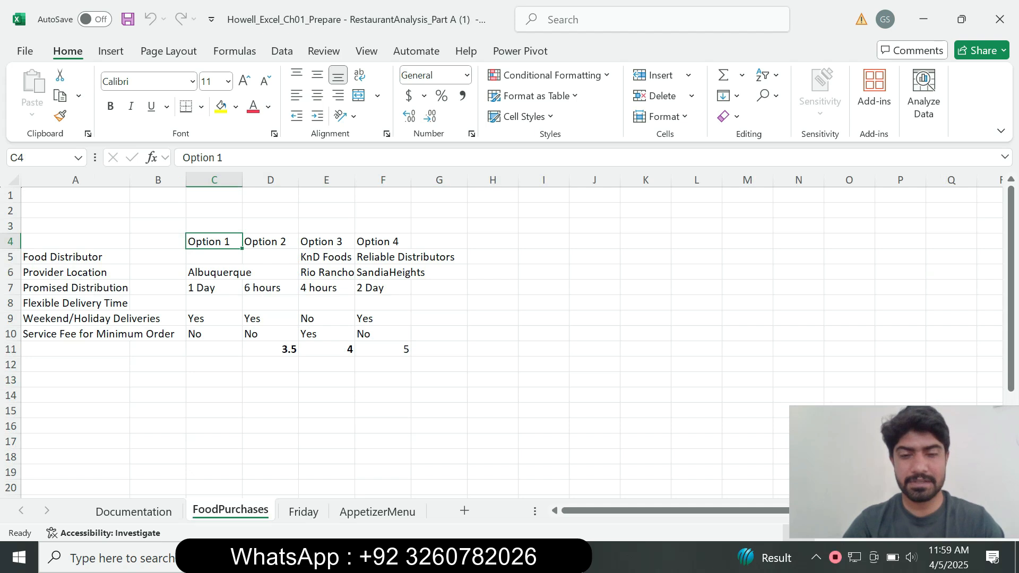
Step: Copy NM Suppliers from step 2 in Word and enter it in cell C5 of the Excel FoodPurchases worksheet
key("alt+Tab")
left_click(452, 386)
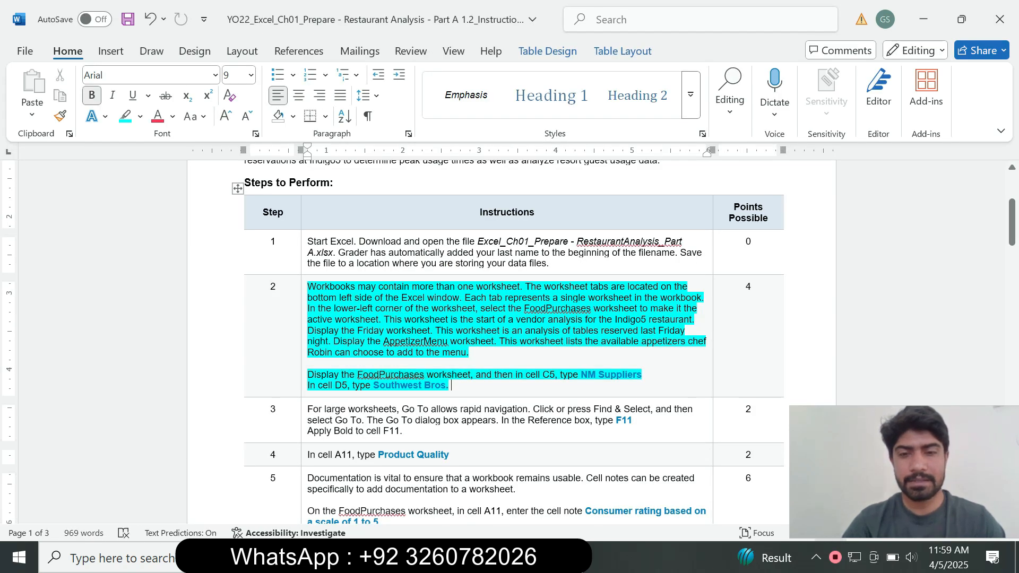
left_click_drag(580, 375, 641, 375)
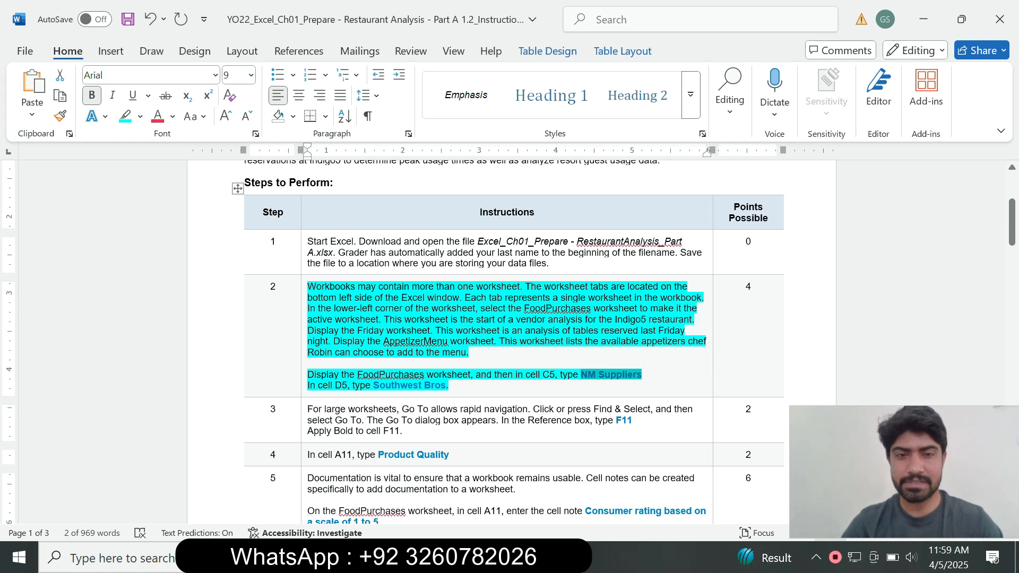
key("alt+Tab")
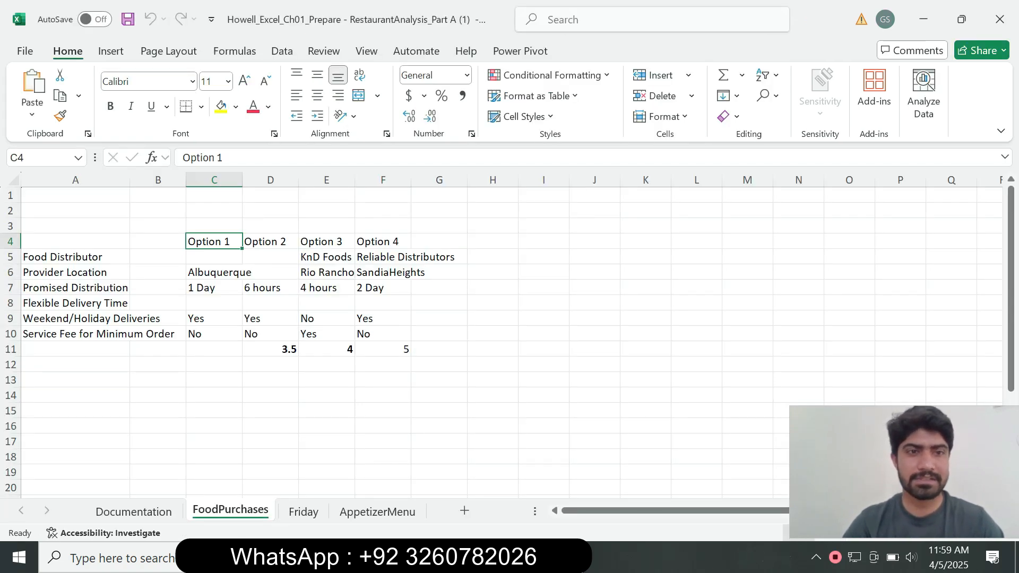
key("Down")
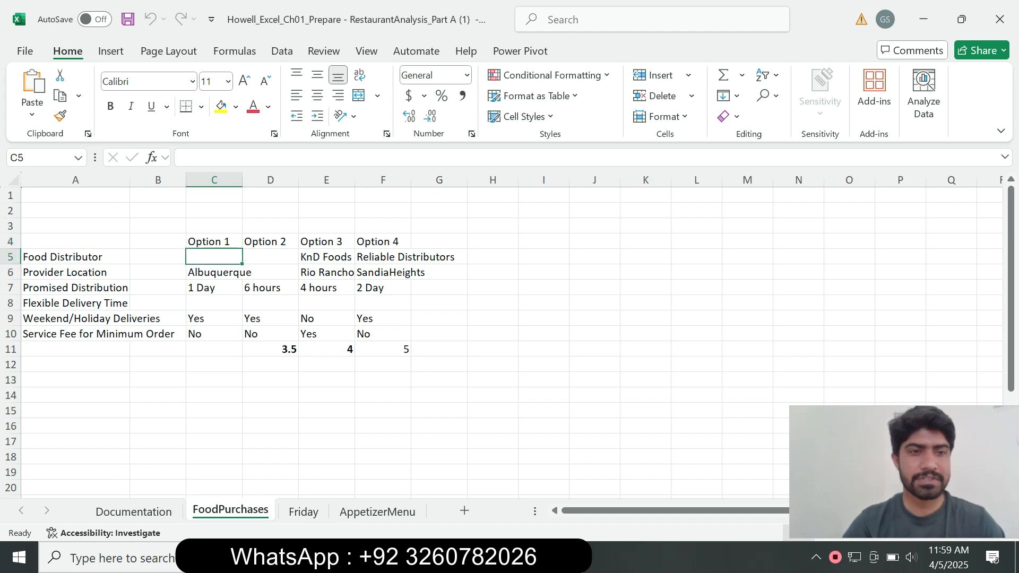
type("NM Suppliers")
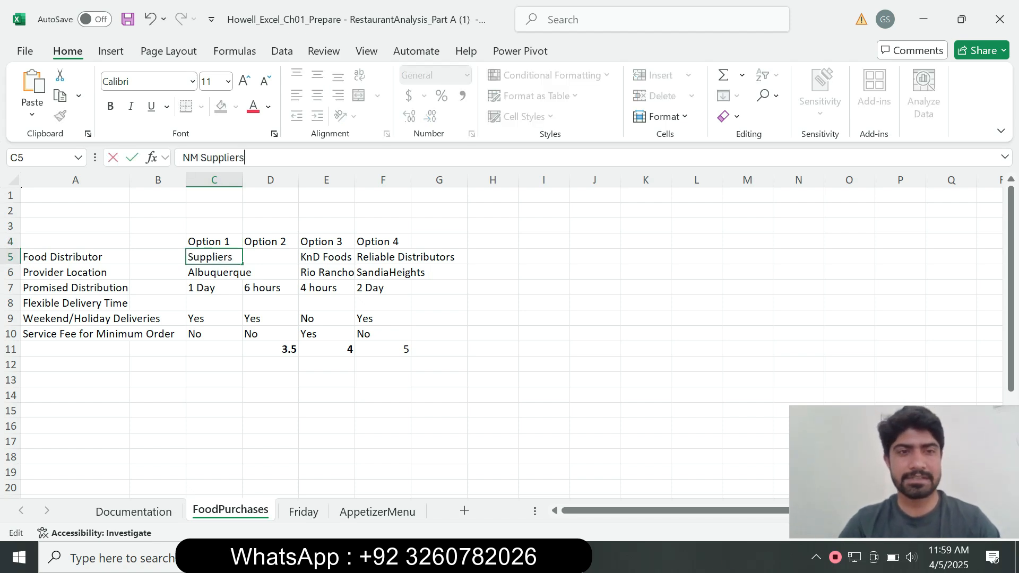
key("Return")
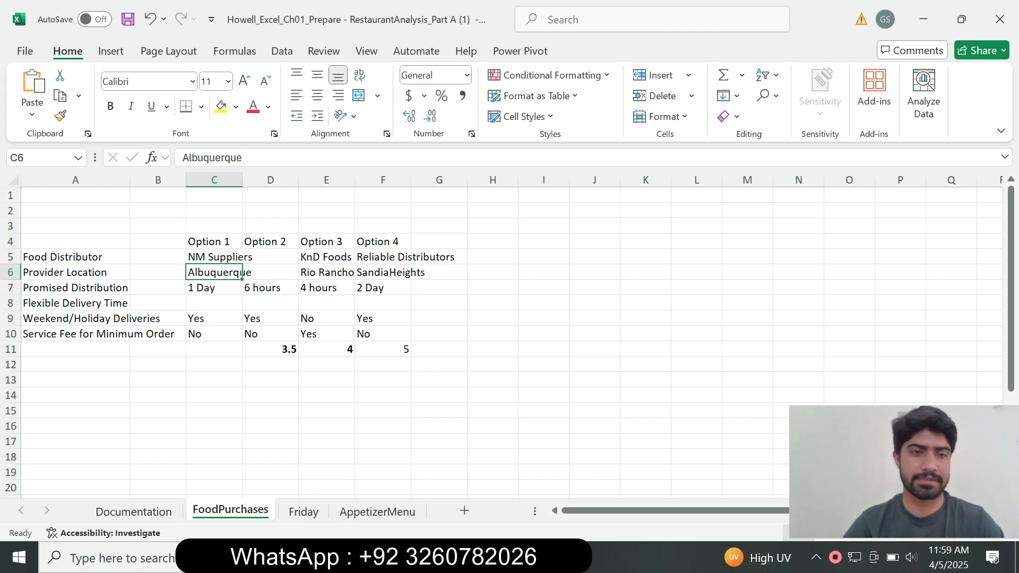
Step: Copy Southwest Bros from step 2 in Word and enter it in cell D5 of the Excel FoodPurchases worksheet
key("alt+Tab")
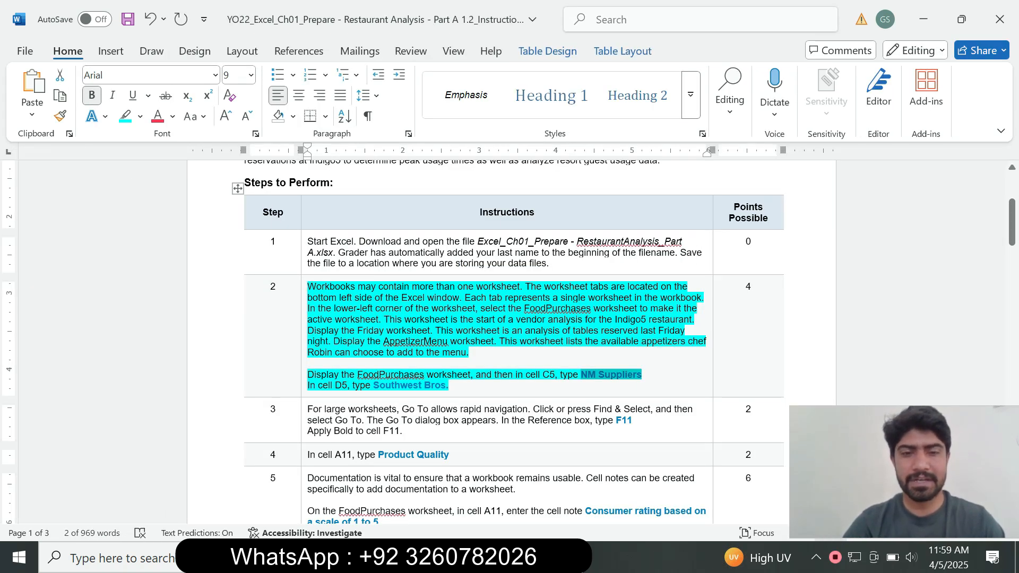
left_click_drag(374, 386, 446, 385)
key("ctrl+c")
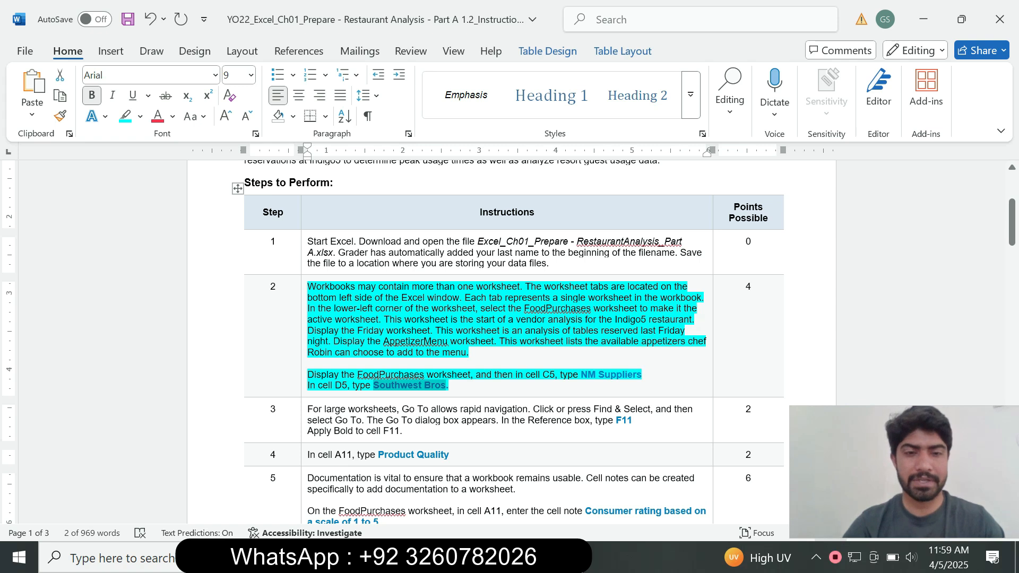
key("alt+Tab")
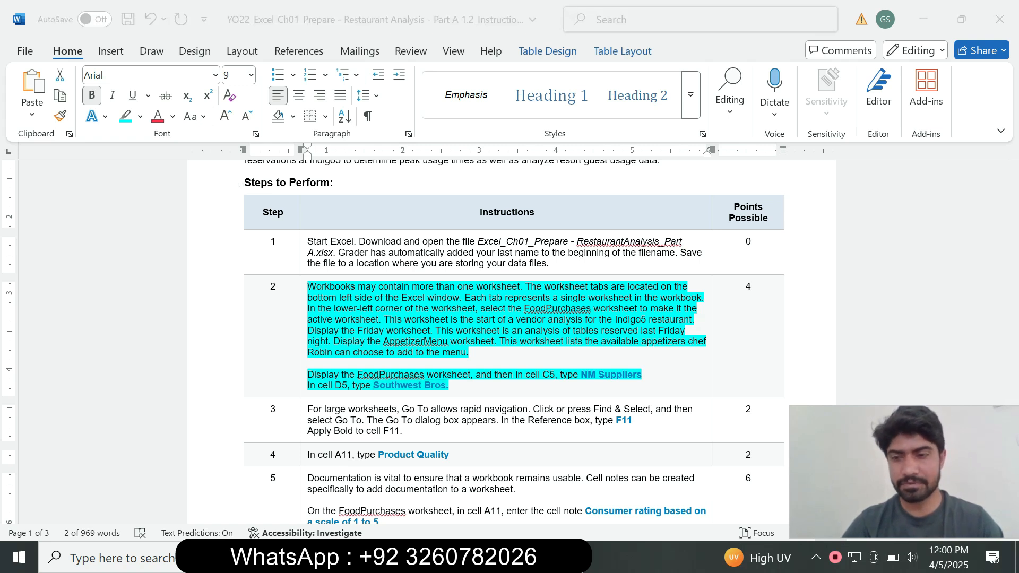
left_click(270, 257)
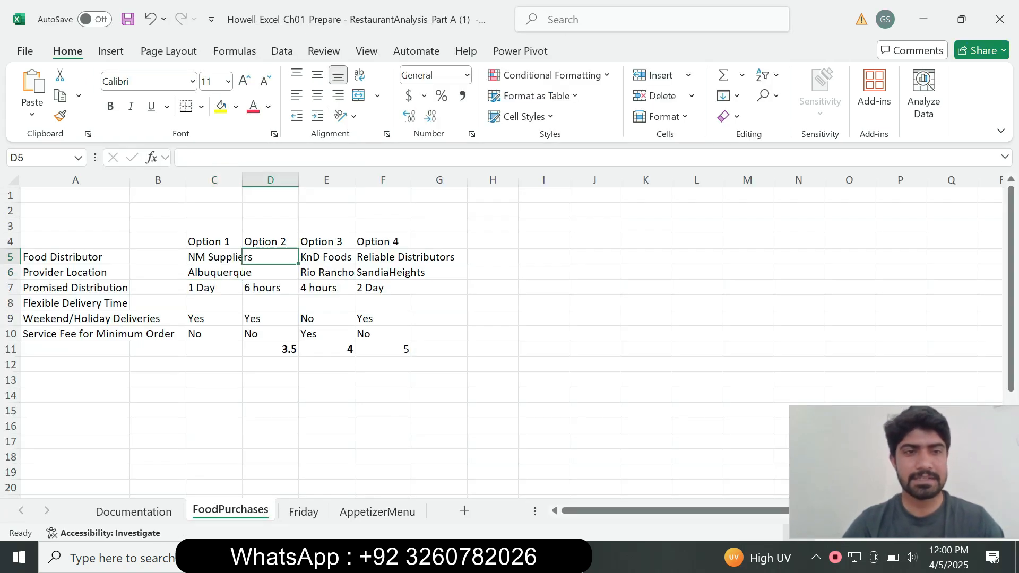
type("Southwest Bros")
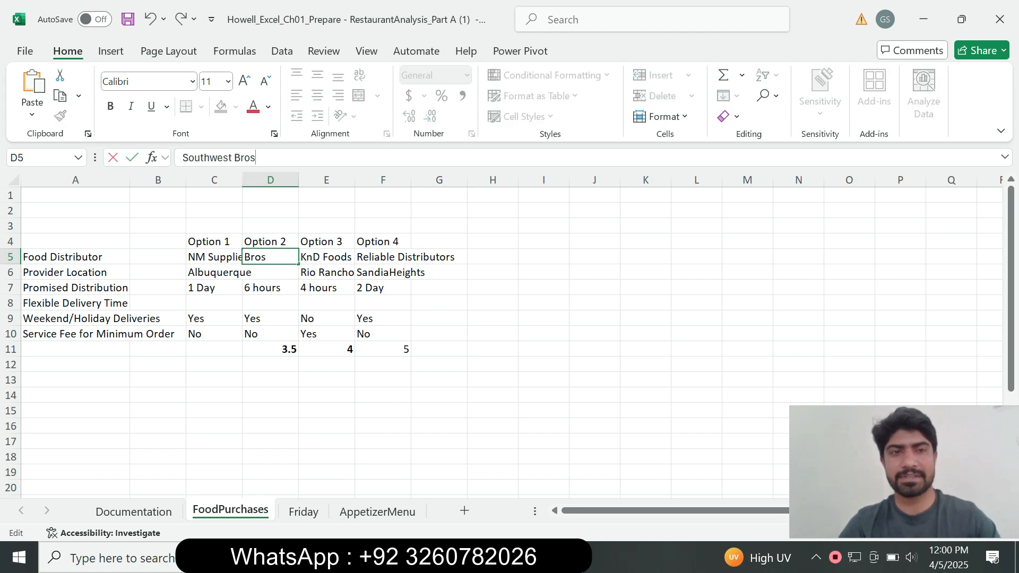
key("Return")
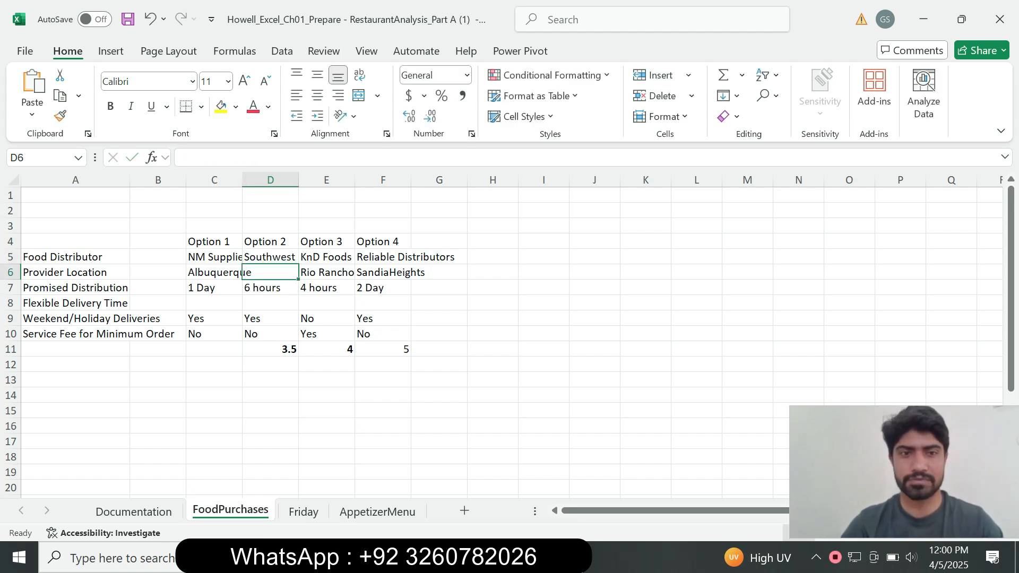
Step: Return to the Word instructions, set the step 2 text to 8 pt and remove its highlight
key("alt+Tab")
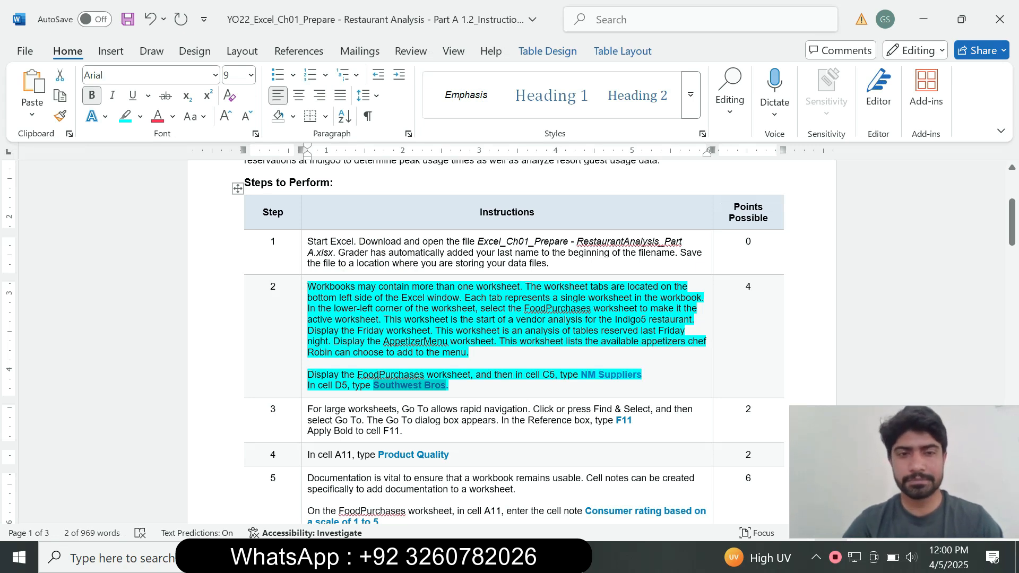
left_click(304, 372)
left_click(396, 318)
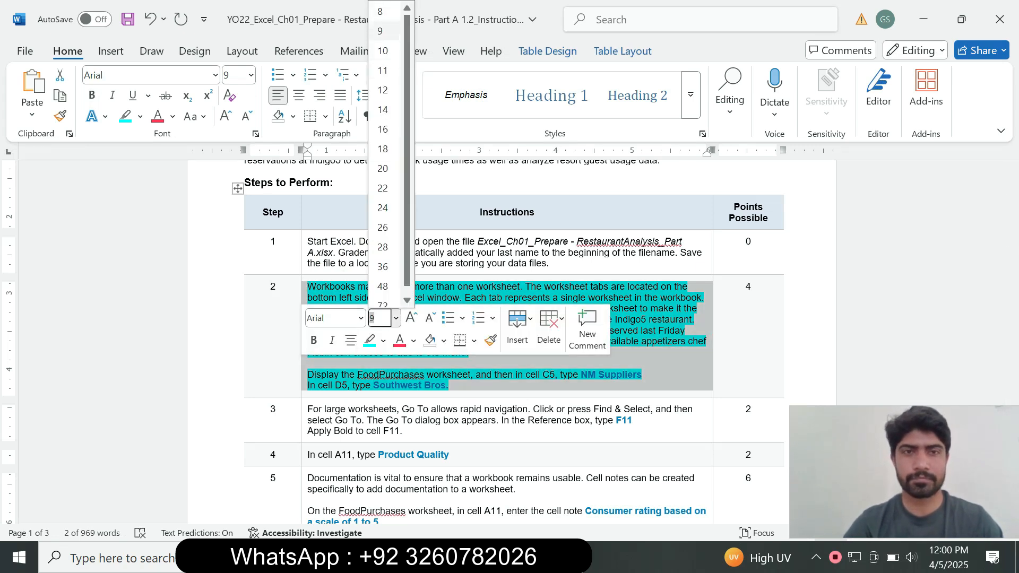
left_click(379, 11)
left_click(140, 116)
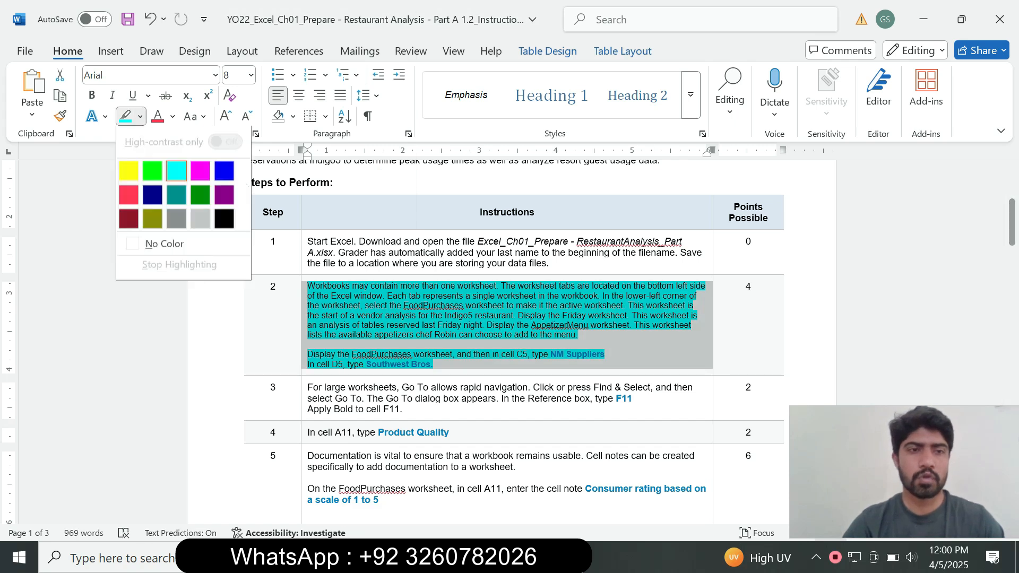
left_click(165, 244)
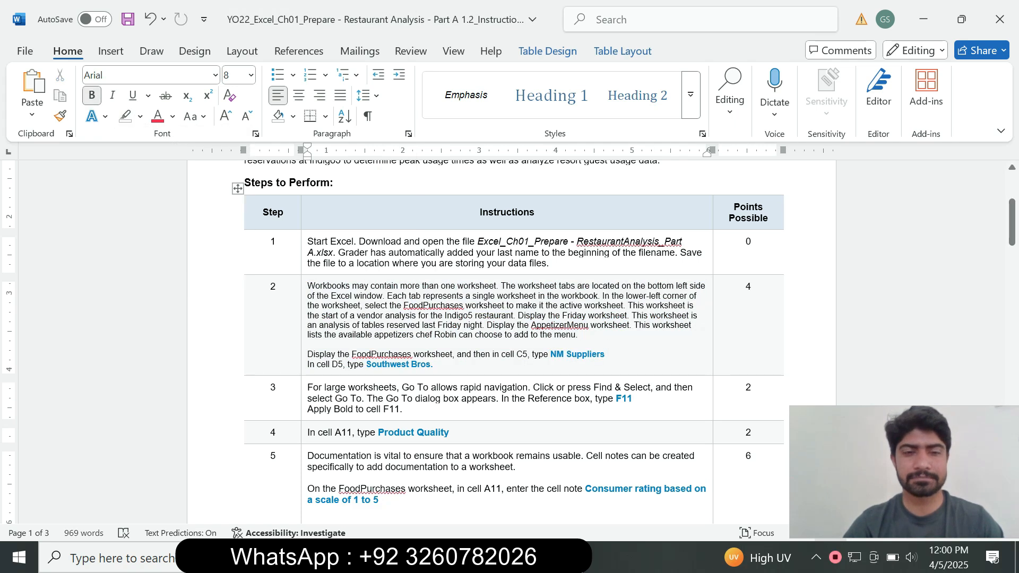
Step: Set the step 3 instruction text to 14 pt and highlight it in turquoise
left_click(304, 393)
left_click(395, 363)
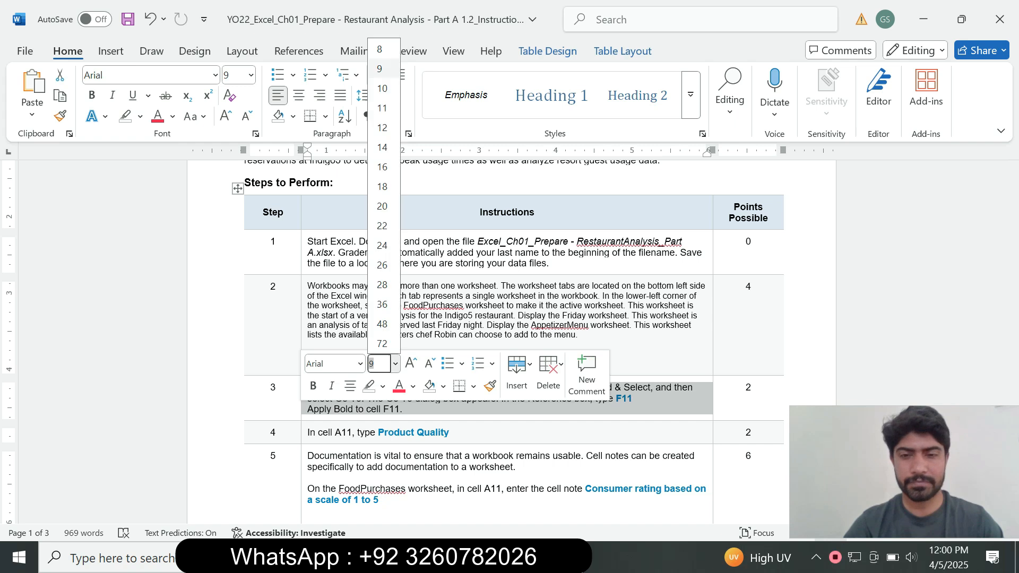
left_click(382, 147)
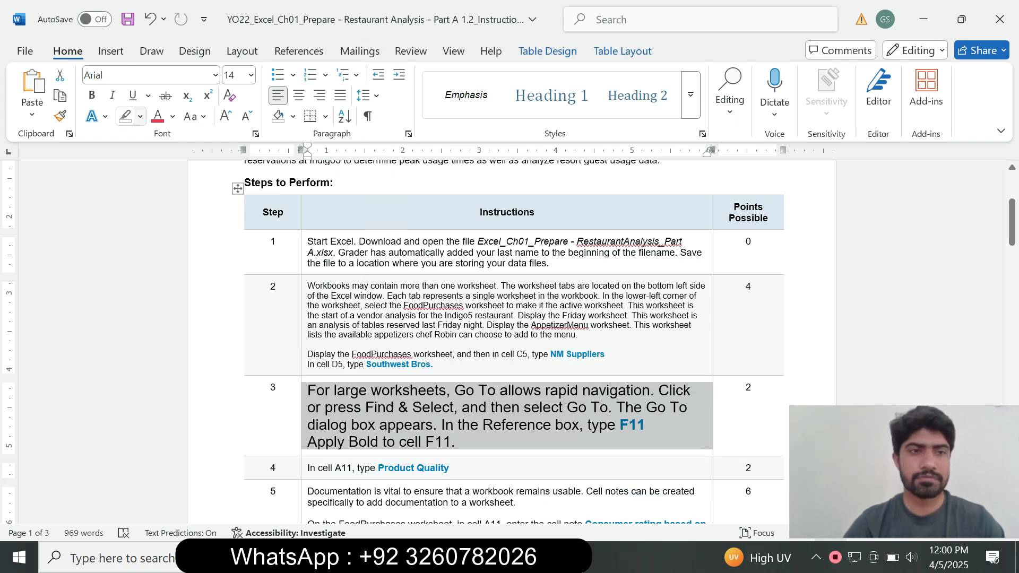
left_click(140, 116)
left_click(177, 171)
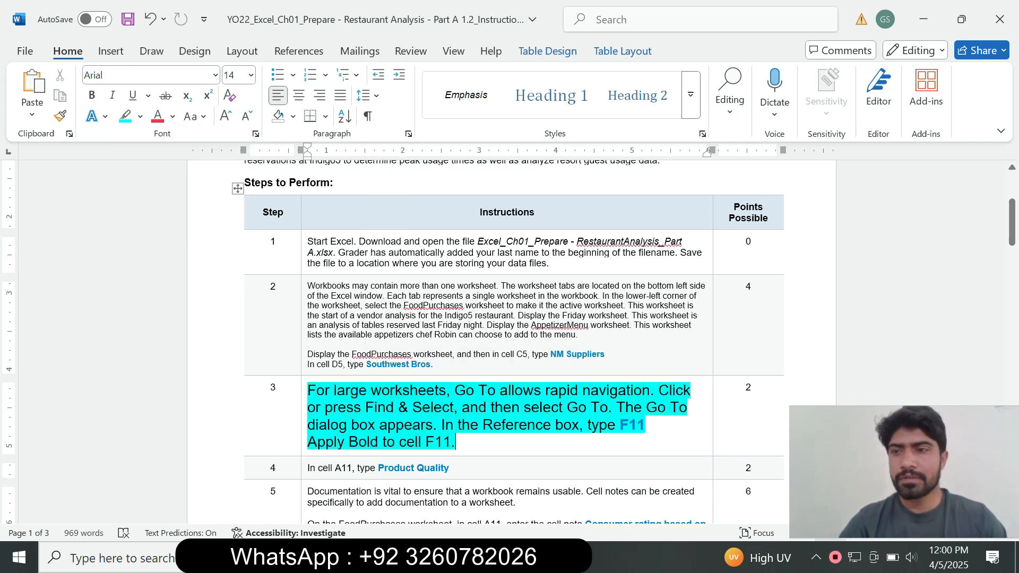
Step: Read the step 3 instructions in Word about using Go To for cell F11, checking them against the Excel FoodPurchases worksheet
scroll(510, 345, "down", 3)
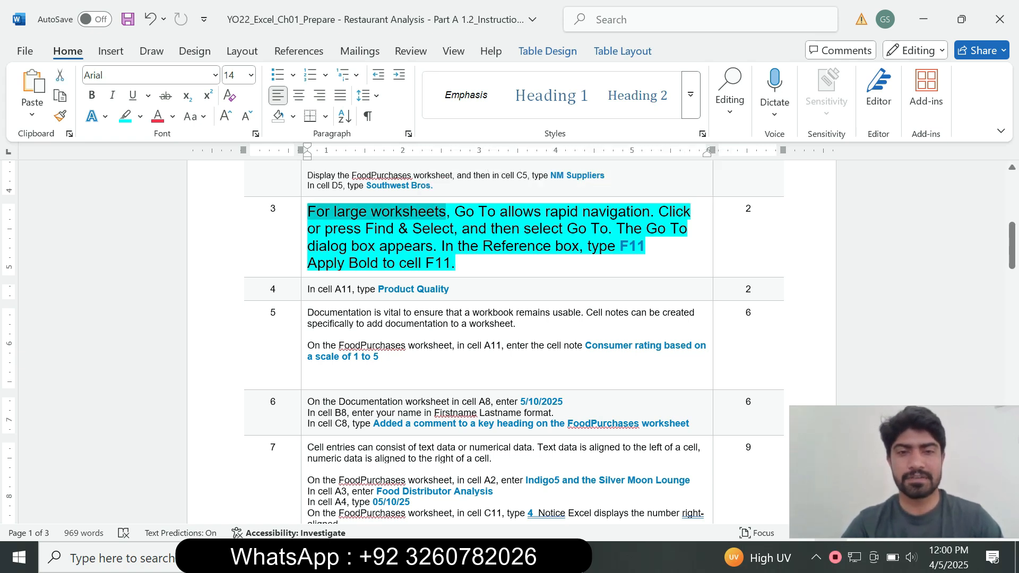
key("alt+Tab")
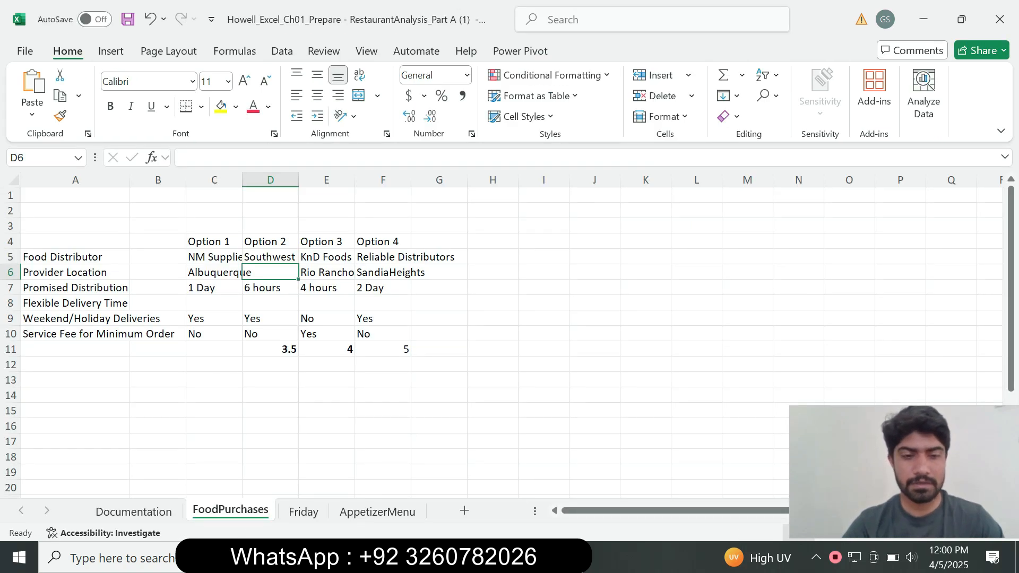
key("alt+Tab")
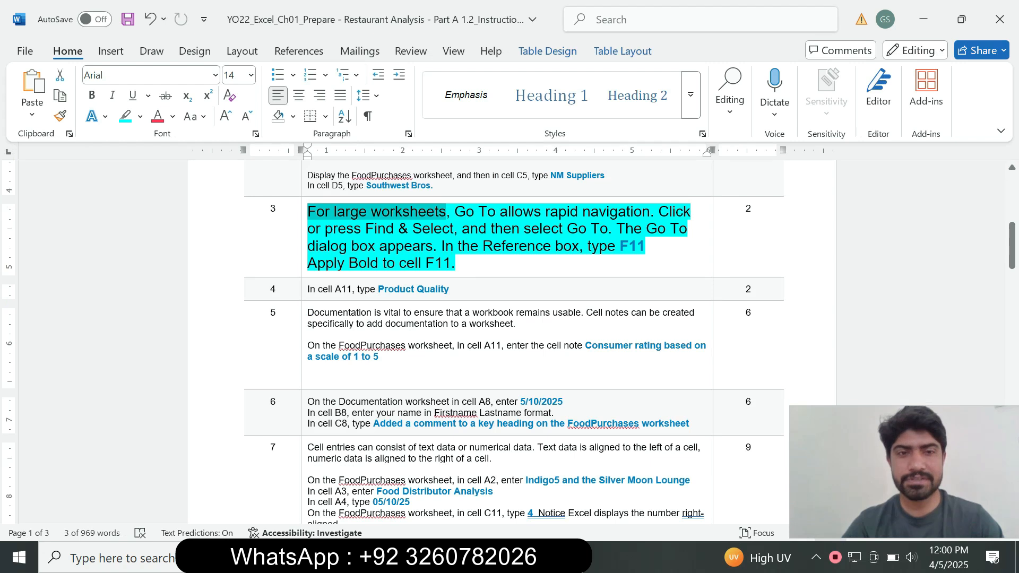
key("alt+Tab")
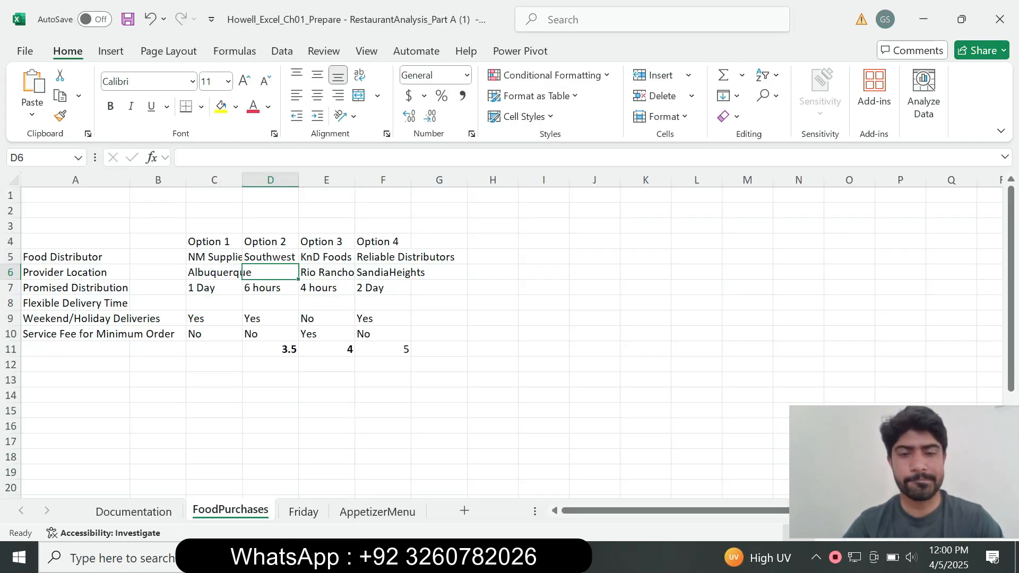
key("alt+Tab")
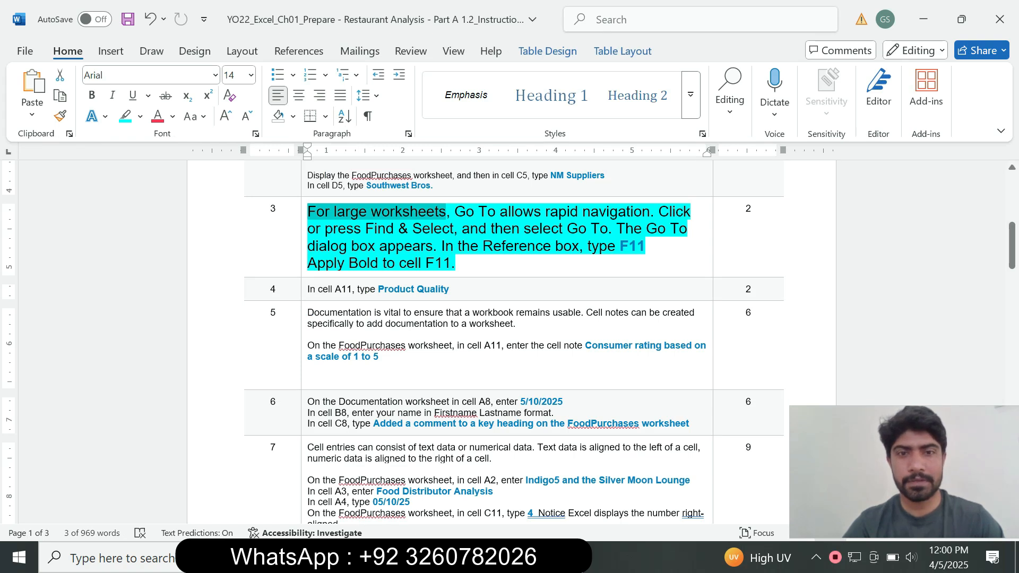
left_click(467, 212)
left_click_drag(449, 212, 536, 212)
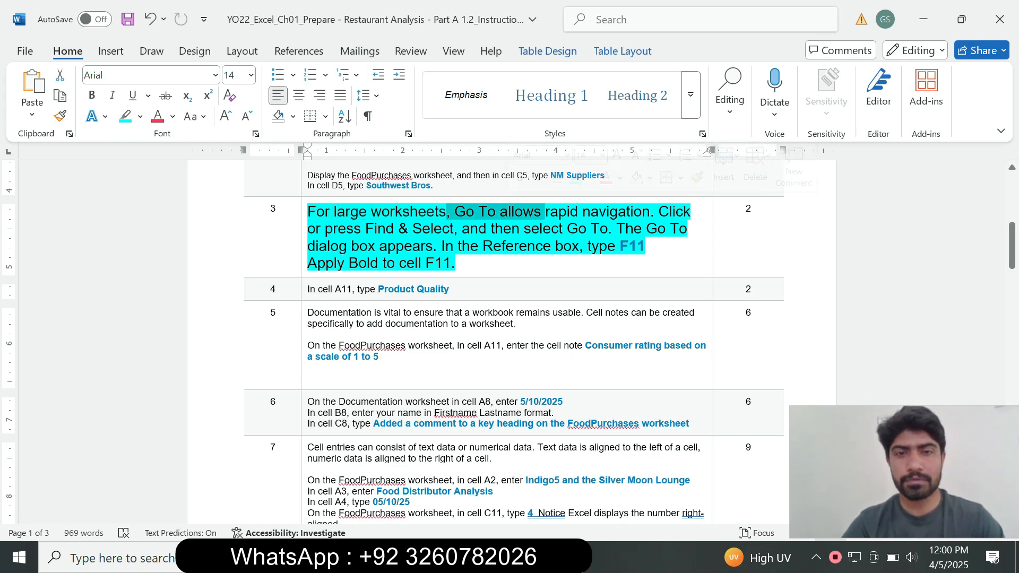
left_click(555, 247)
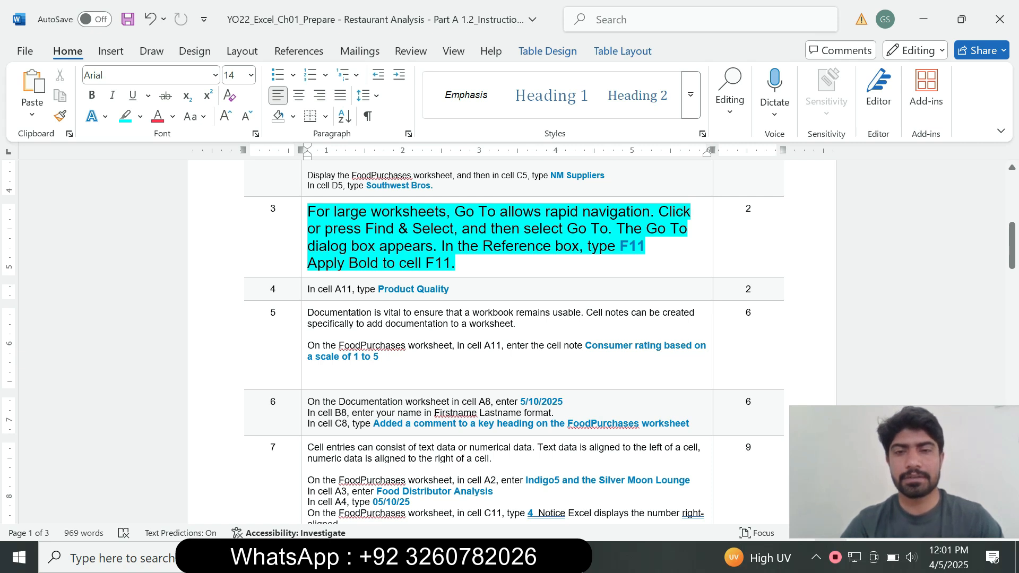
left_click_drag(619, 247, 645, 246)
left_click(637, 247)
left_click(619, 246)
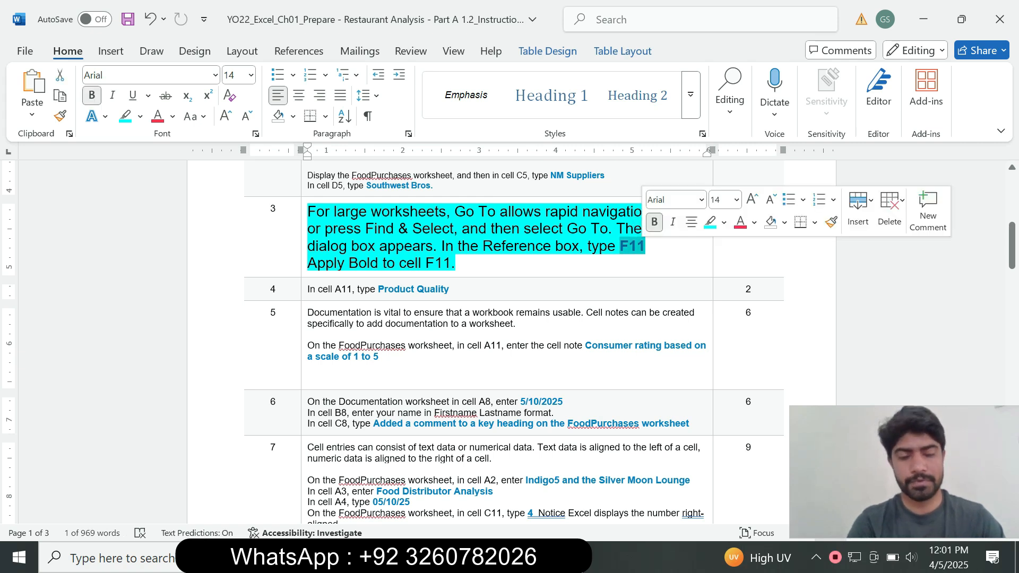
Step: Switch to the Excel FoodPurchases worksheet, use Go To with the reference F11, and apply bold to that cell
key("alt+Tab")
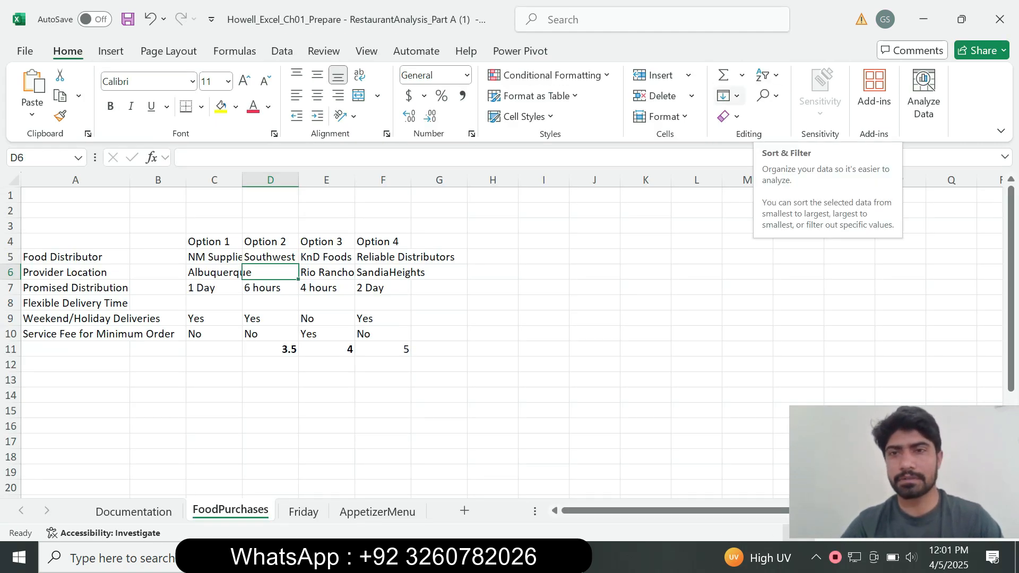
left_click(728, 96)
left_click(767, 75)
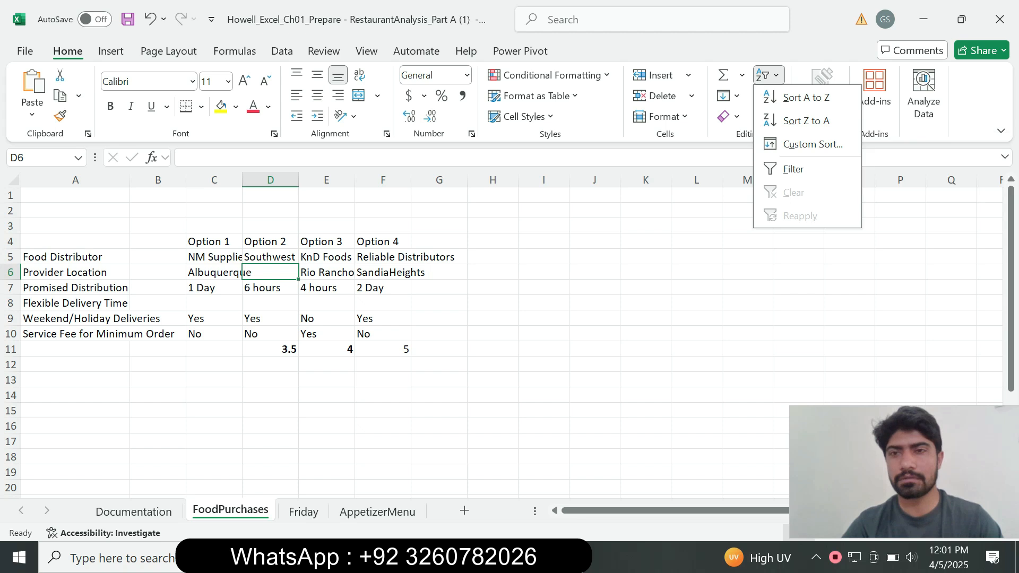
left_click(767, 75)
left_click(767, 95)
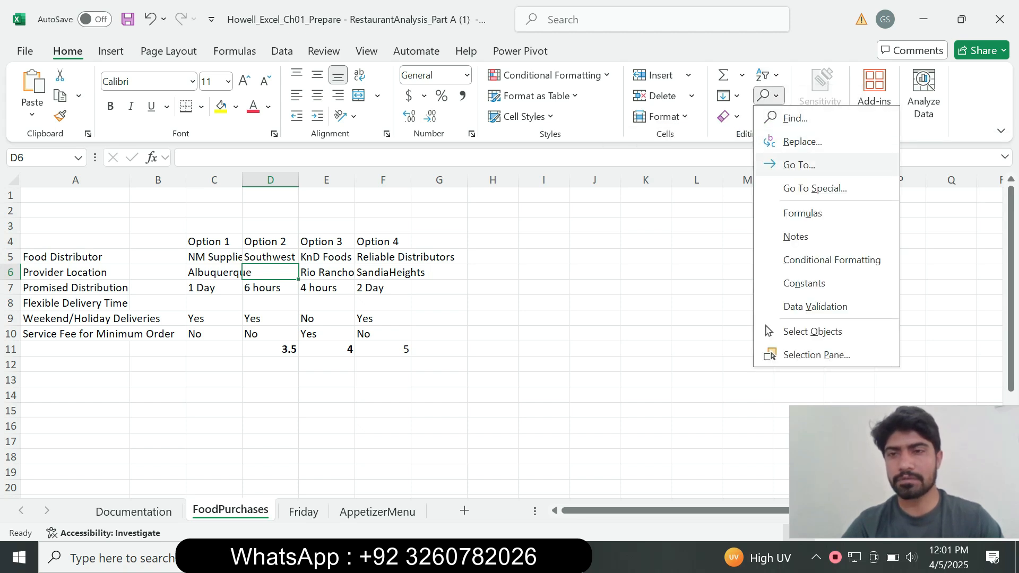
left_click(798, 164)
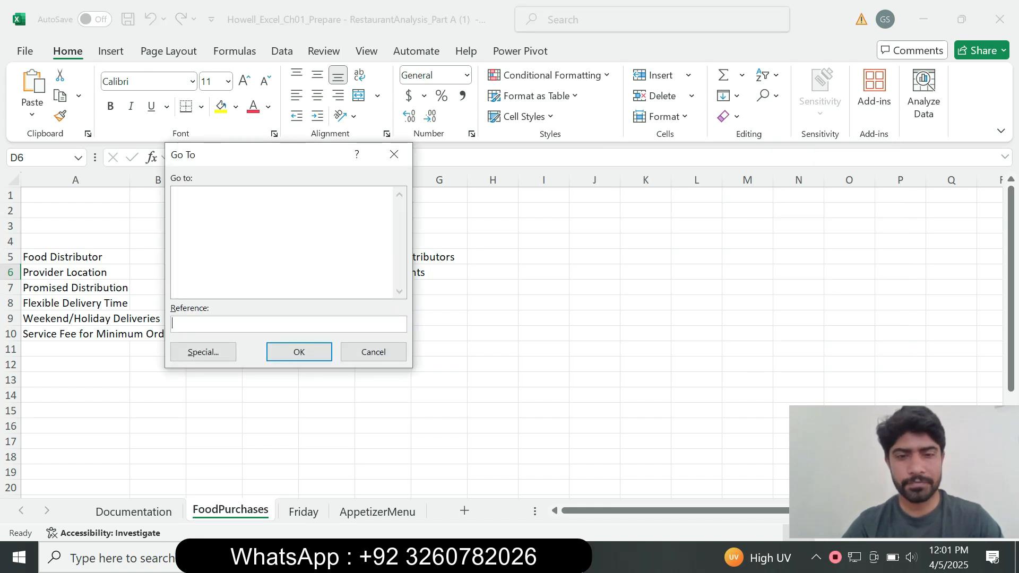
key("alt+Tab")
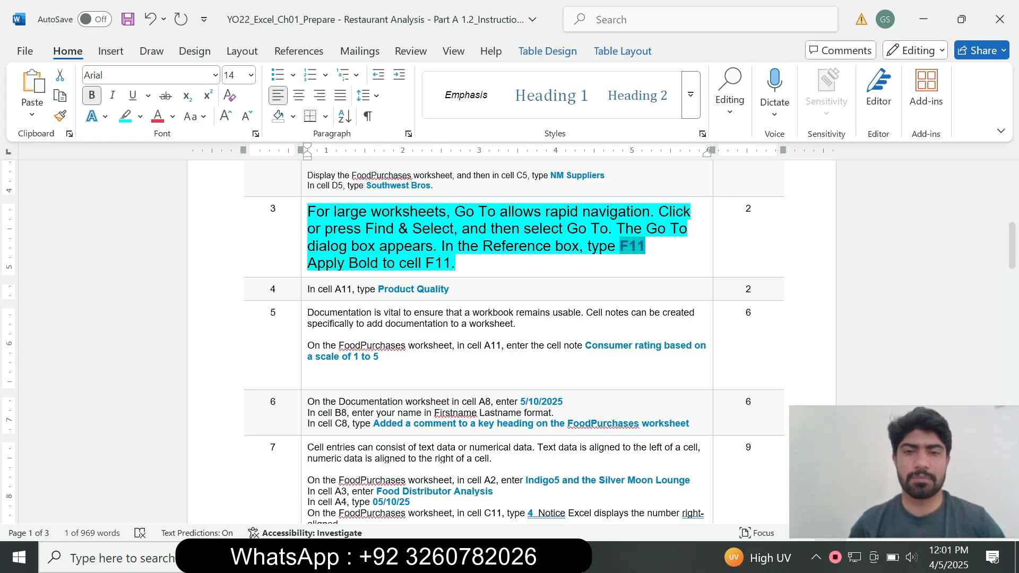
key("alt+Tab")
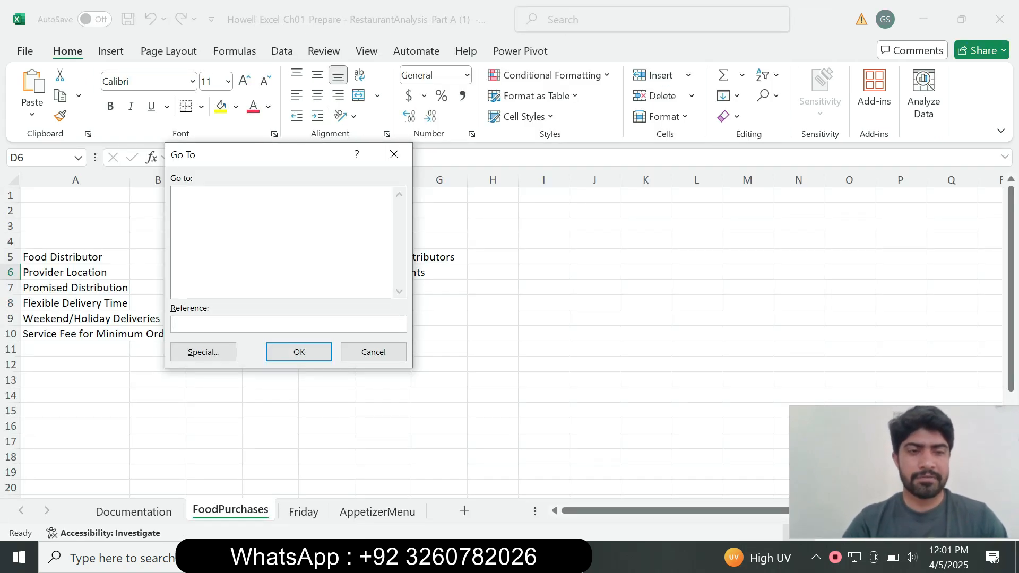
type("F11")
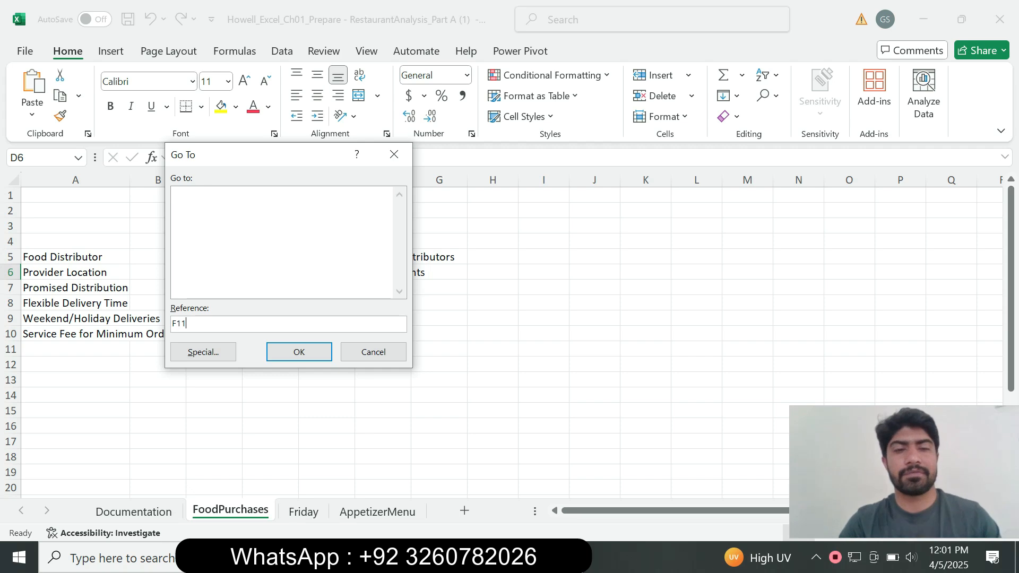
key("alt+Tab")
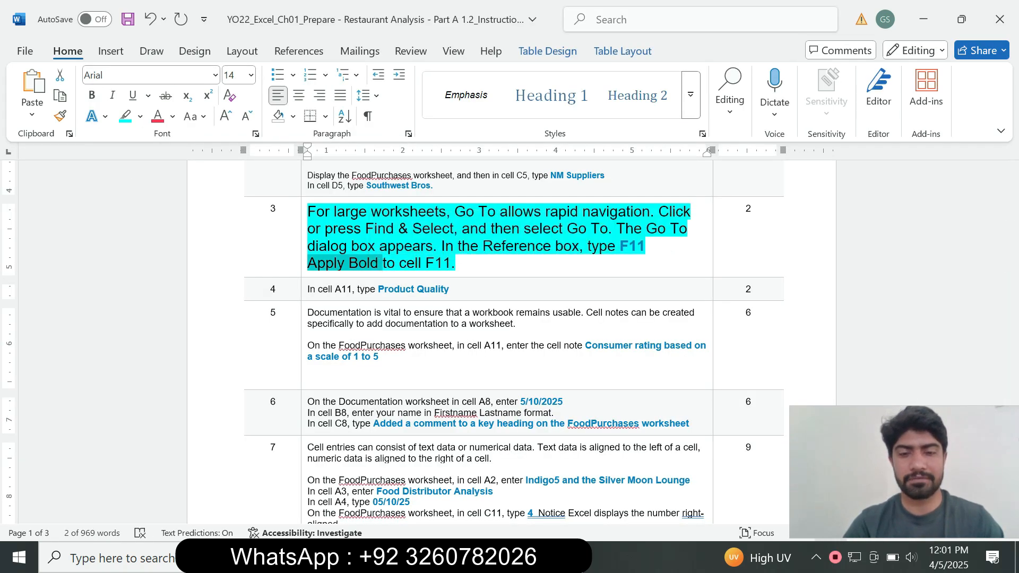
key("alt+Tab")
key("Return")
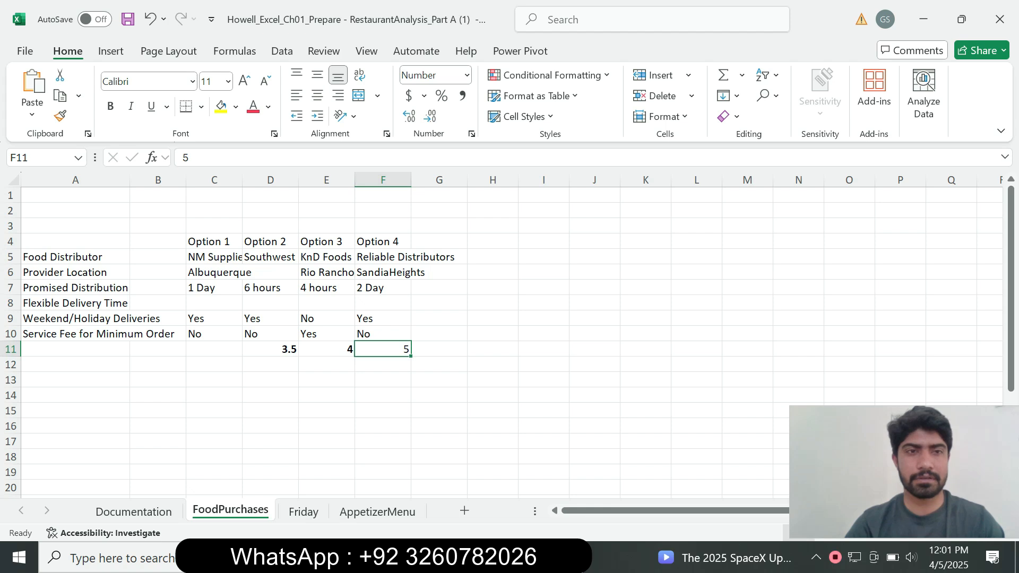
key("ctrl+b")
Step: Return to the Word instructions, set the step 3 text to 9 pt and remove its highlight
key("alt+Tab")
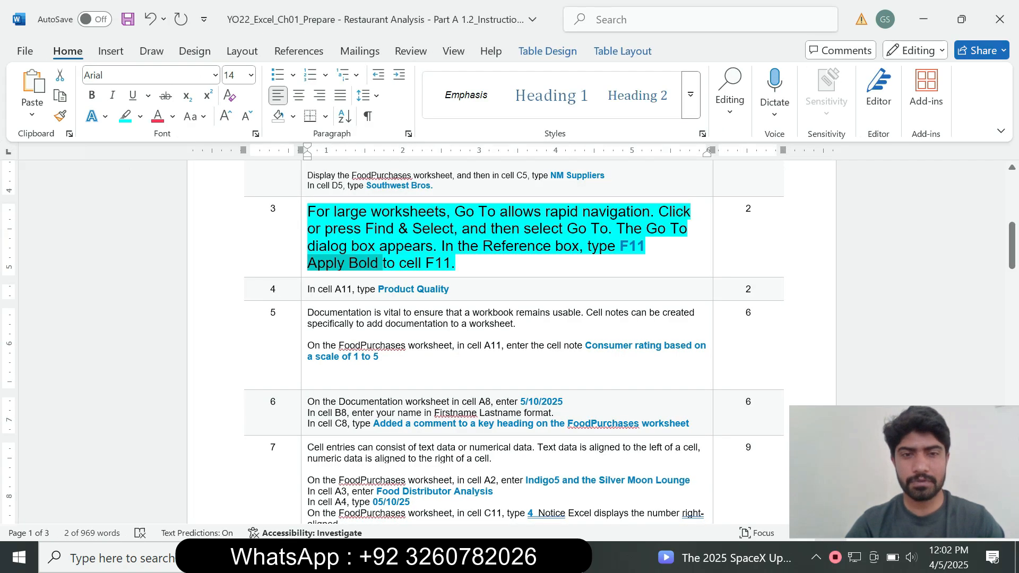
left_click(304, 267)
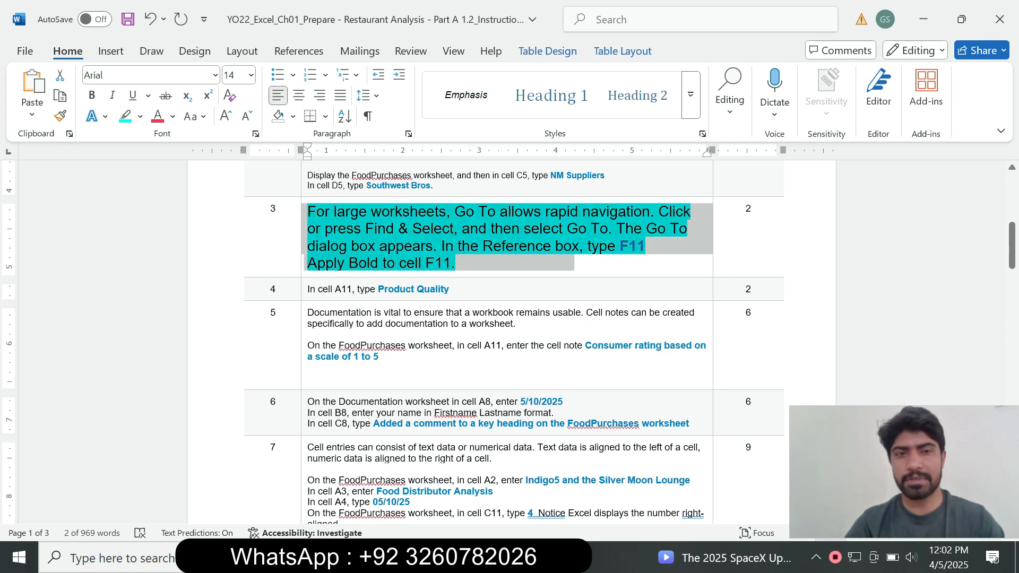
left_click(395, 227)
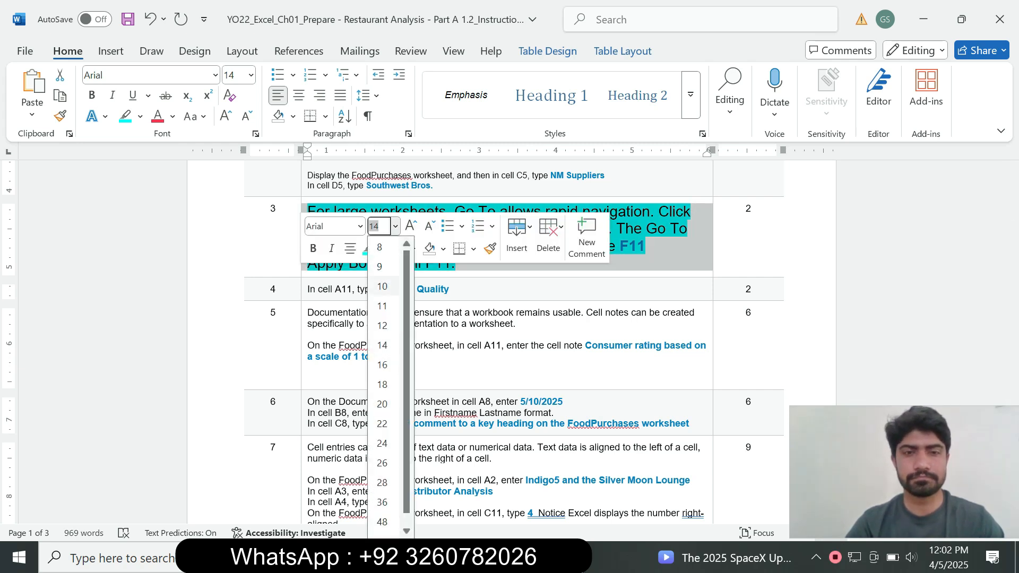
left_click(380, 267)
left_click(383, 248)
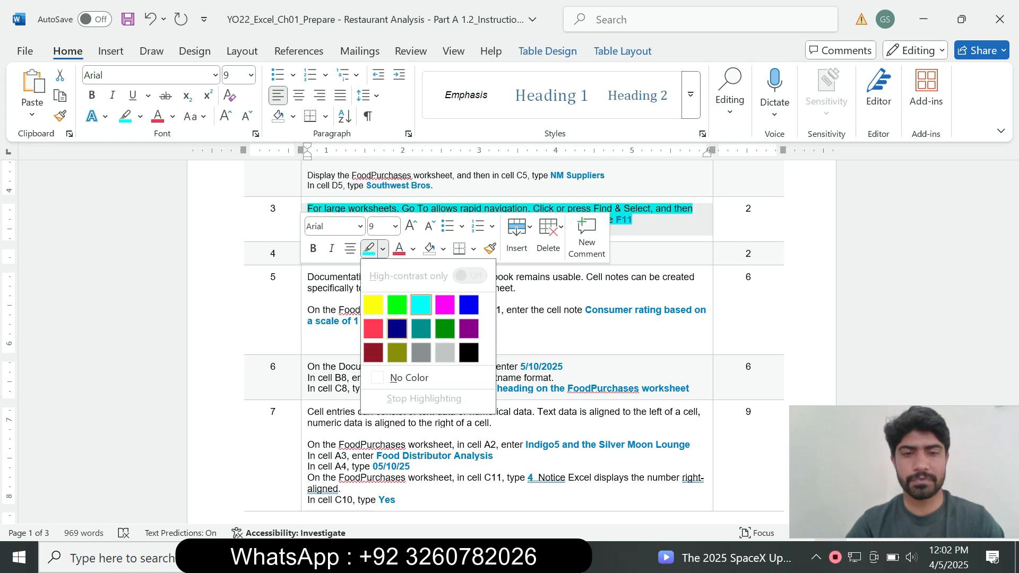
left_click(409, 377)
left_click(320, 310)
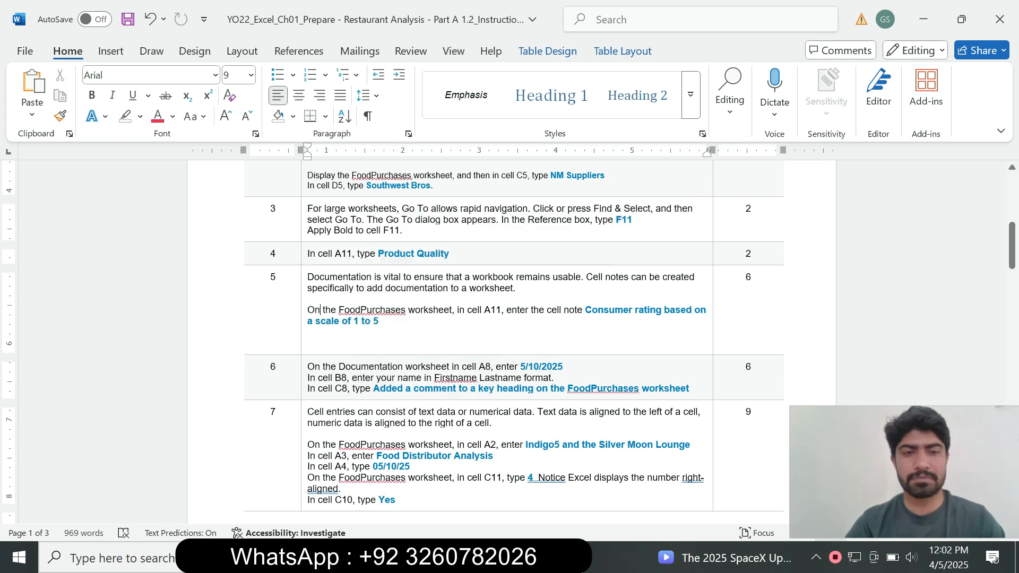
Step: Set the step 4 instruction text to 14 pt and highlight it in turquoise
left_click(304, 256)
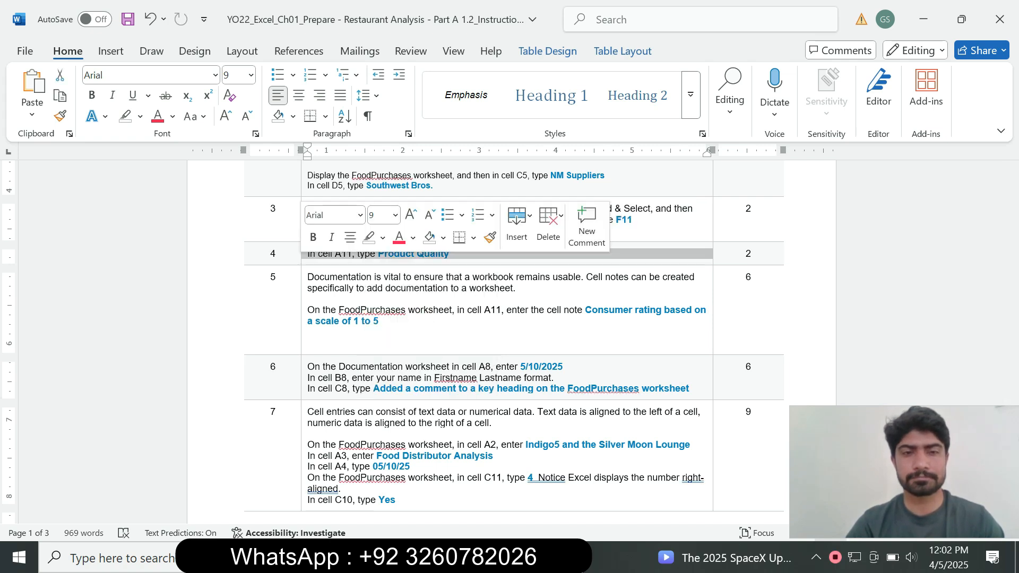
left_click(394, 215)
left_click(377, 324)
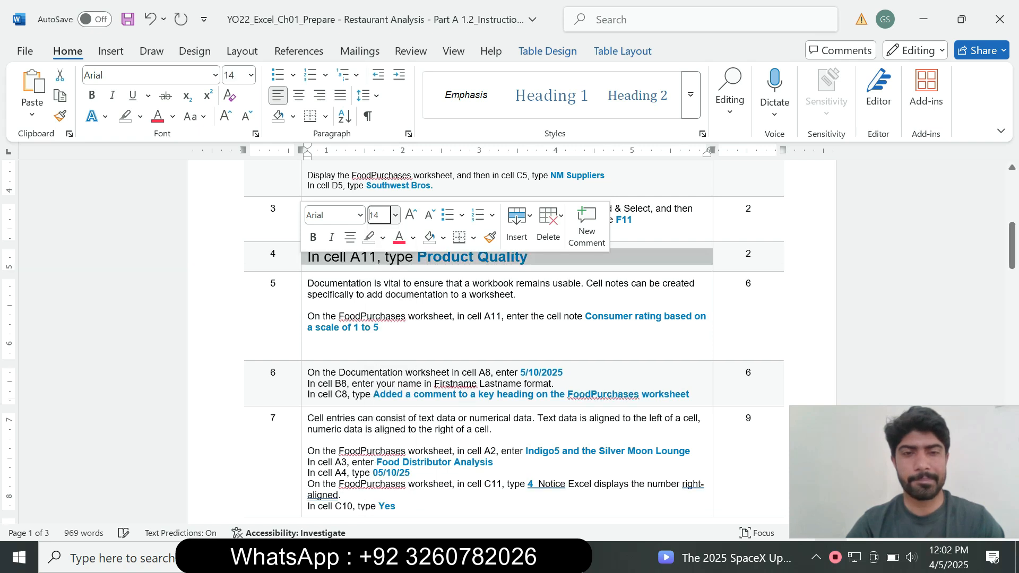
left_click(382, 237)
left_click(421, 293)
left_click(385, 394)
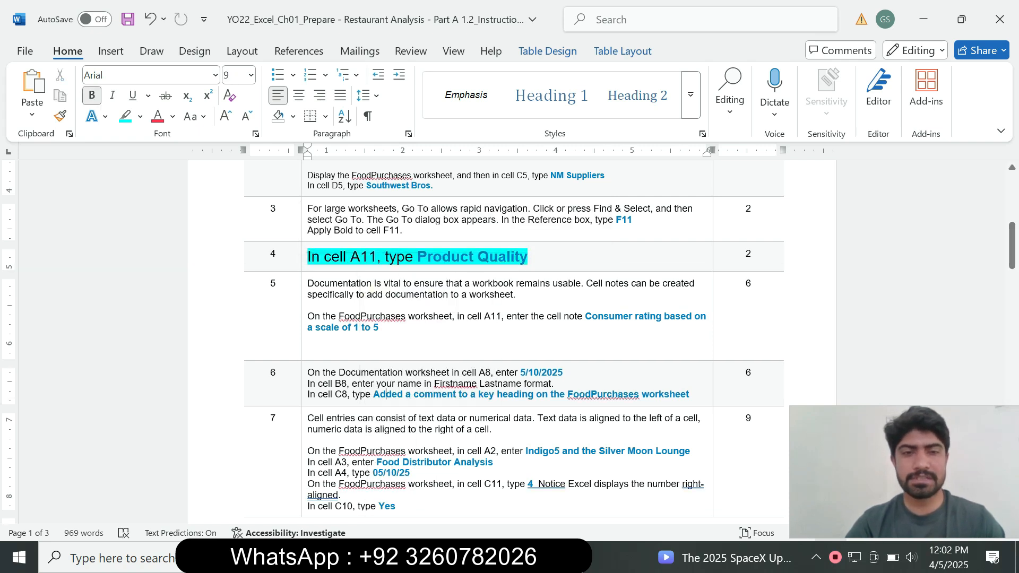
Step: Following step 4, switch to Excel and enter Product Quality in cell A11 of the FoodPurchases worksheet
left_click_drag(418, 257, 532, 257)
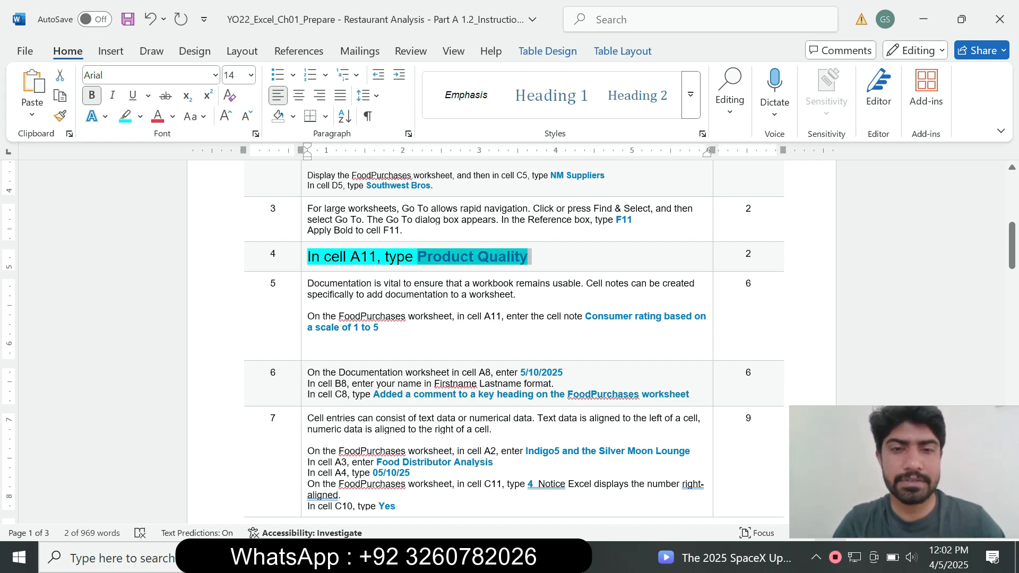
left_click(379, 328)
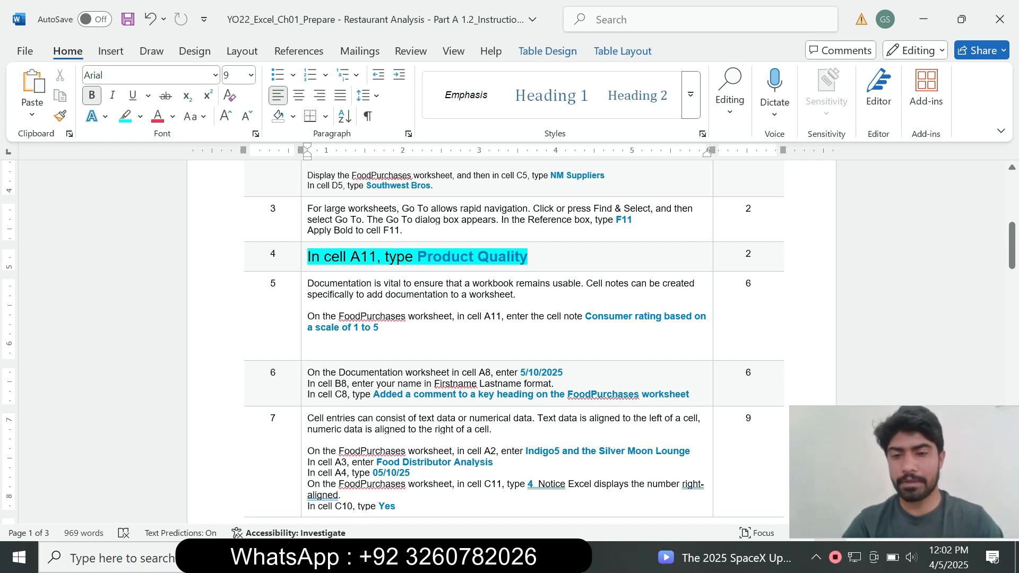
key("alt+Tab")
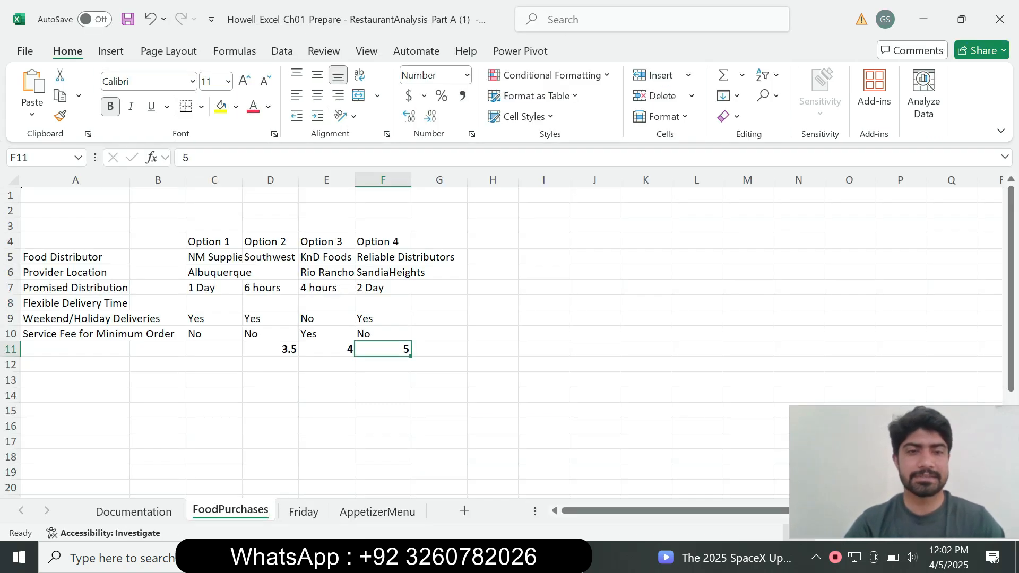
left_click(41, 157)
type("A11")
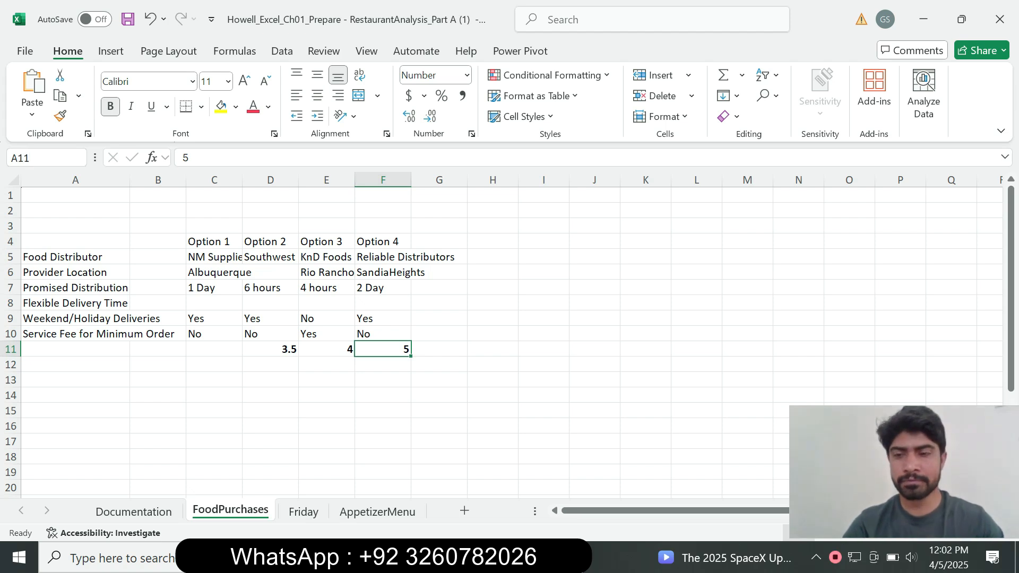
key("Return")
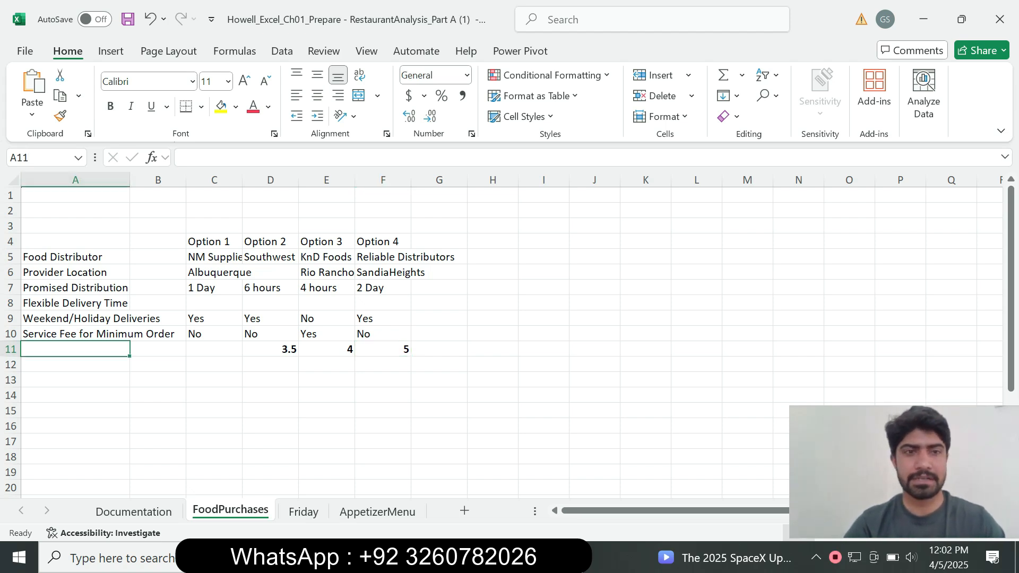
type("Product Quality")
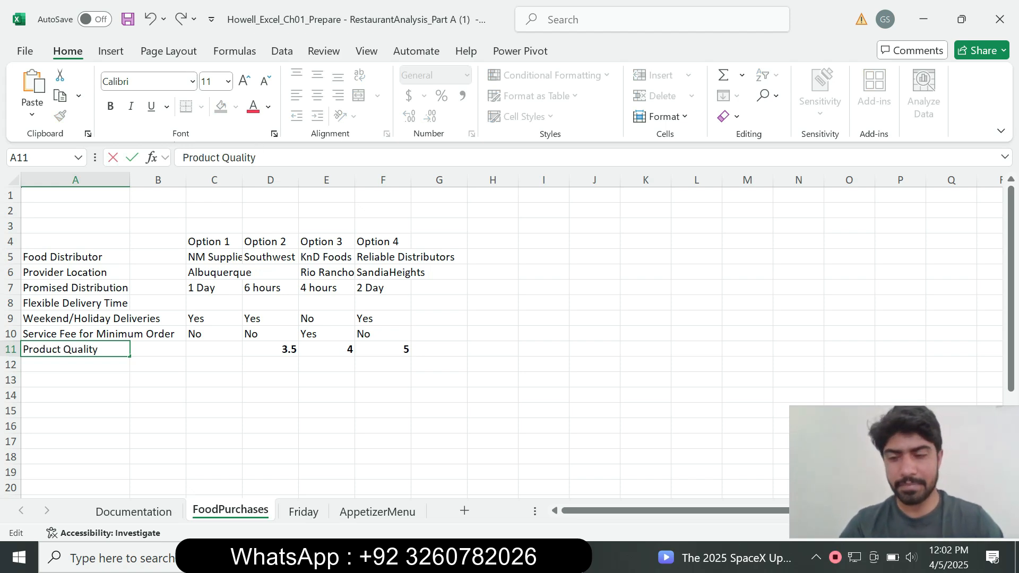
key("Return")
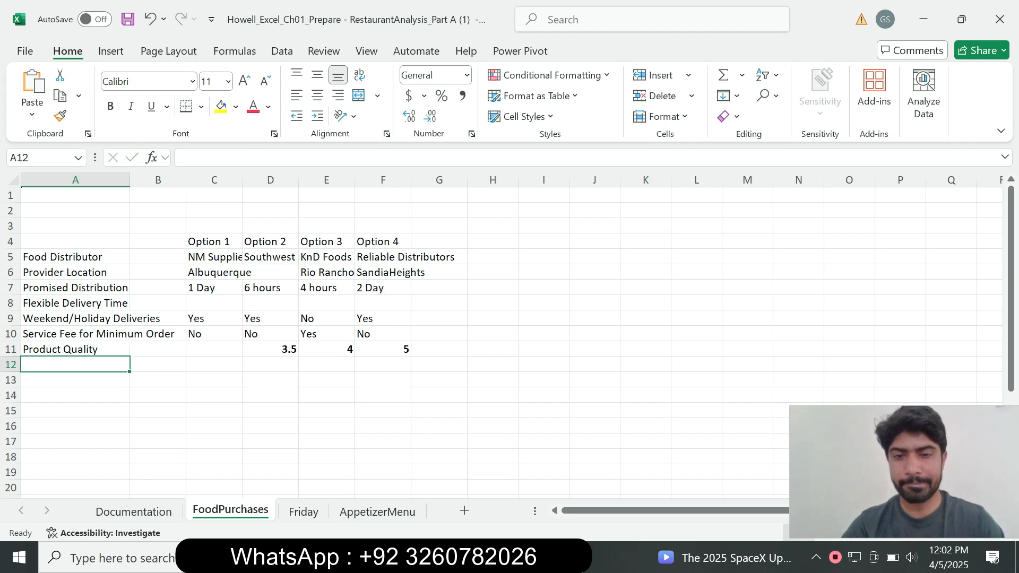
Step: Return to the Word instructions, set the step 4 text to 9 pt and remove its highlight
key("alt+Tab")
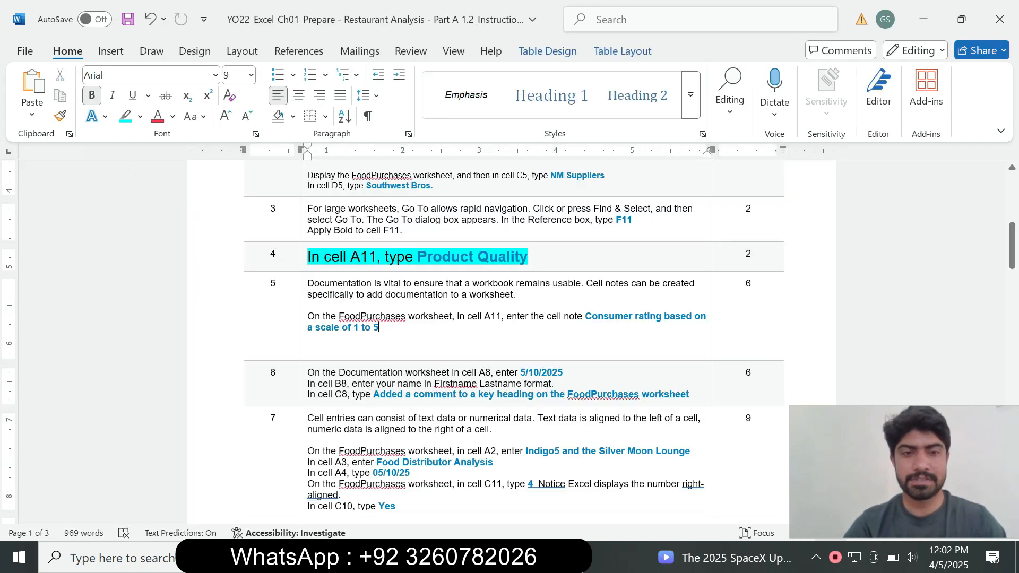
left_click(304, 260)
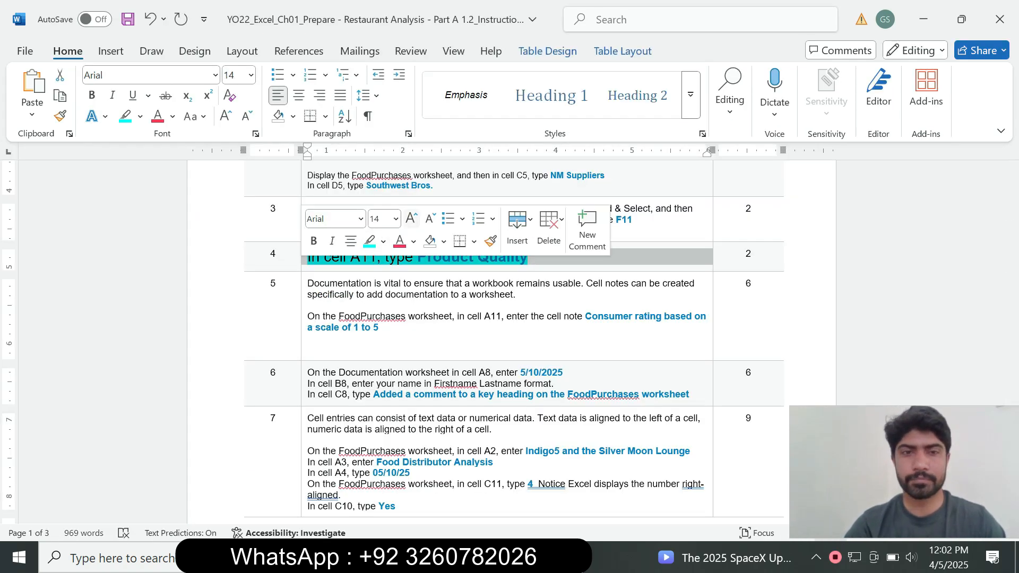
left_click(396, 218)
left_click(378, 255)
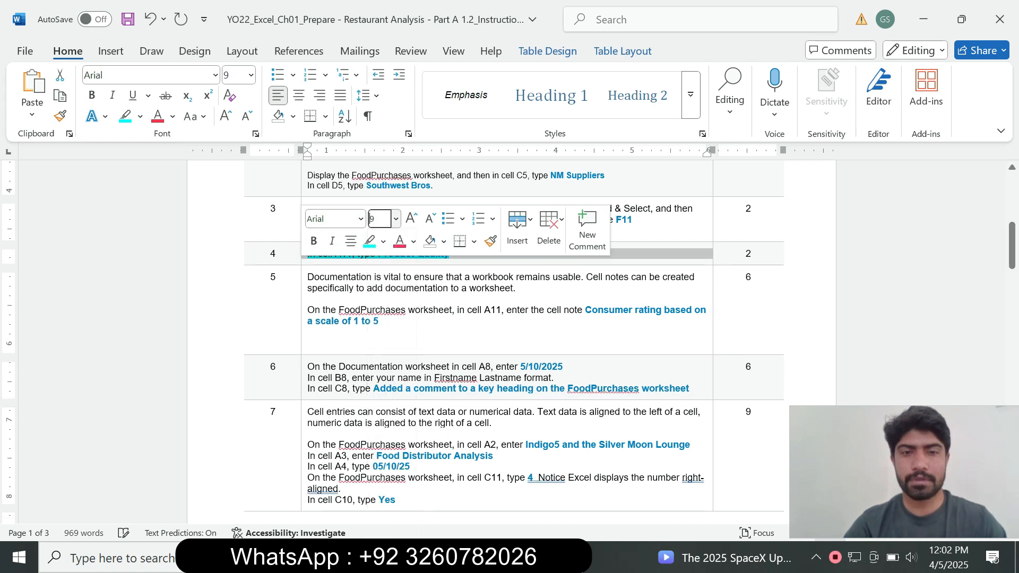
left_click(383, 241)
left_click(409, 370)
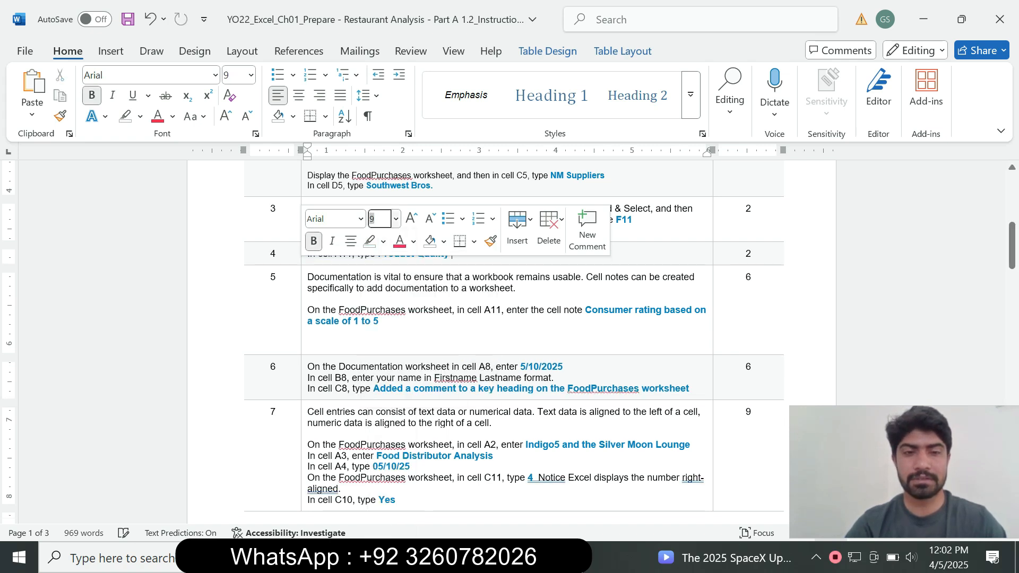
Step: Set the step 5 instruction text to 14 pt and highlight it in turquoise
left_click(305, 331)
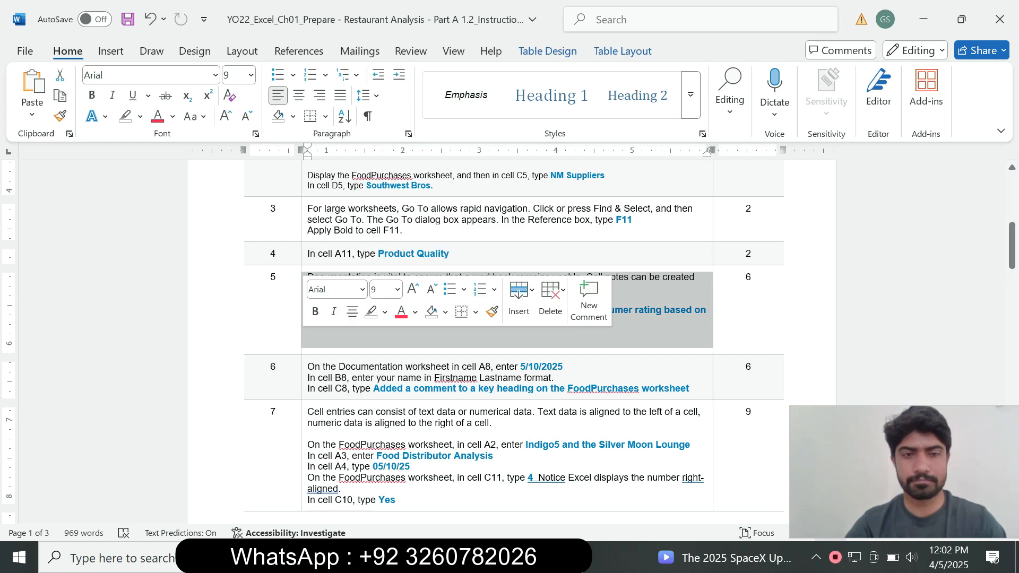
left_click(397, 289)
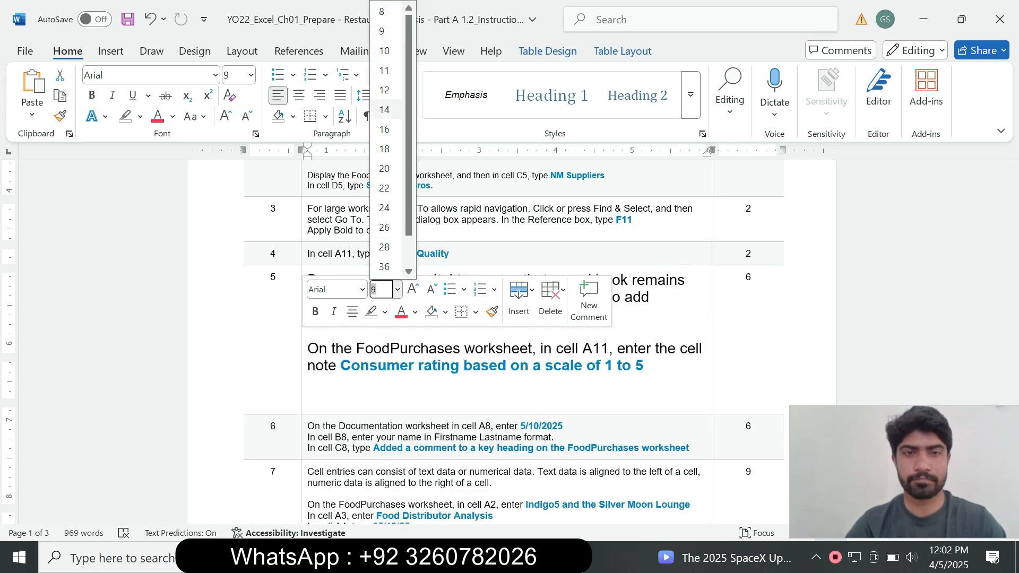
left_click(384, 110)
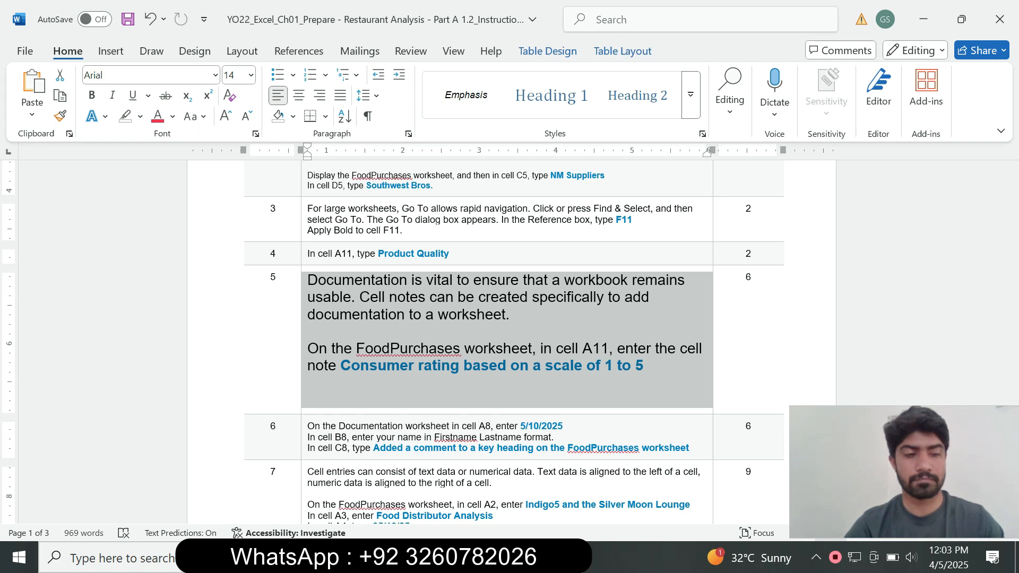
left_click(172, 116)
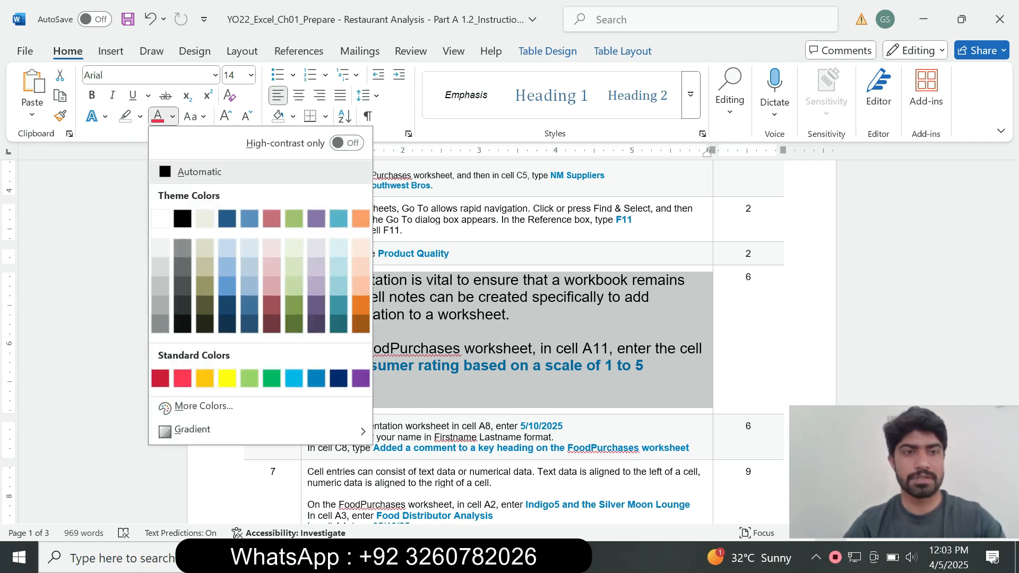
left_click(140, 116)
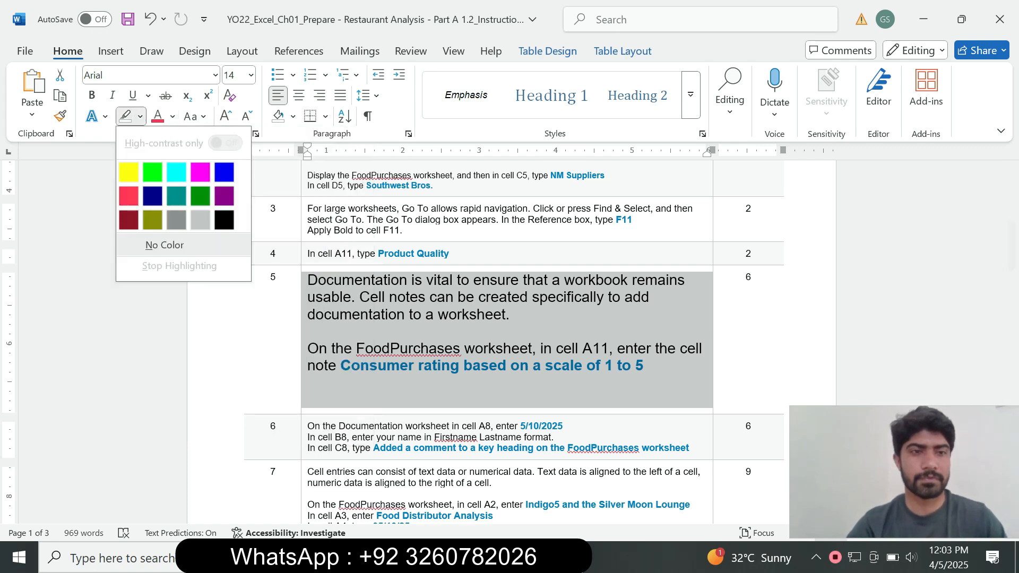
left_click(176, 172)
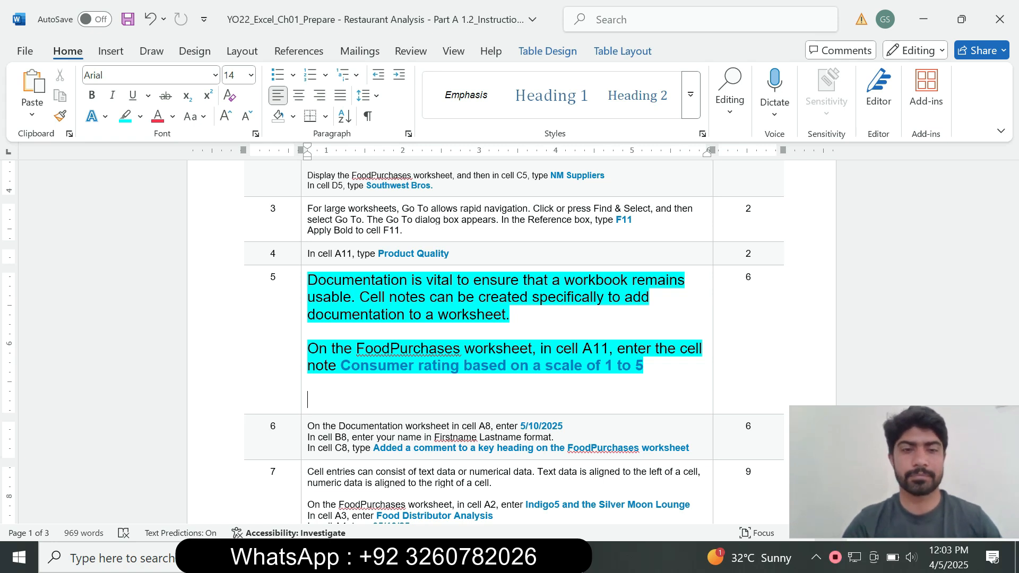
Step: Copy "Consumer rating based on a scale of 1 to 5" from step 5 and append it to cell A11's text on Excel's FoodPurchases worksheet
left_click_drag(331, 349, 531, 349)
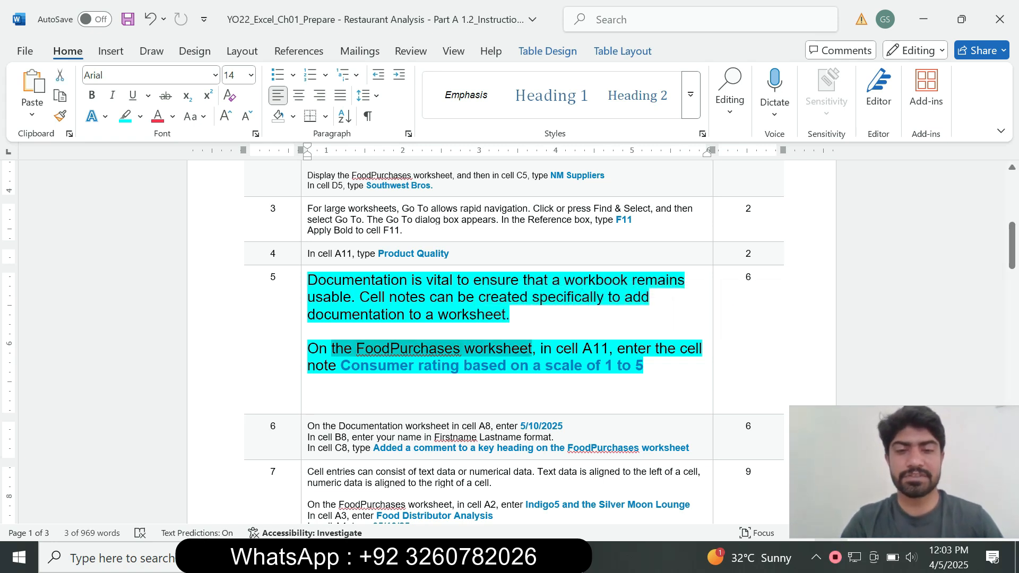
key("alt+Tab")
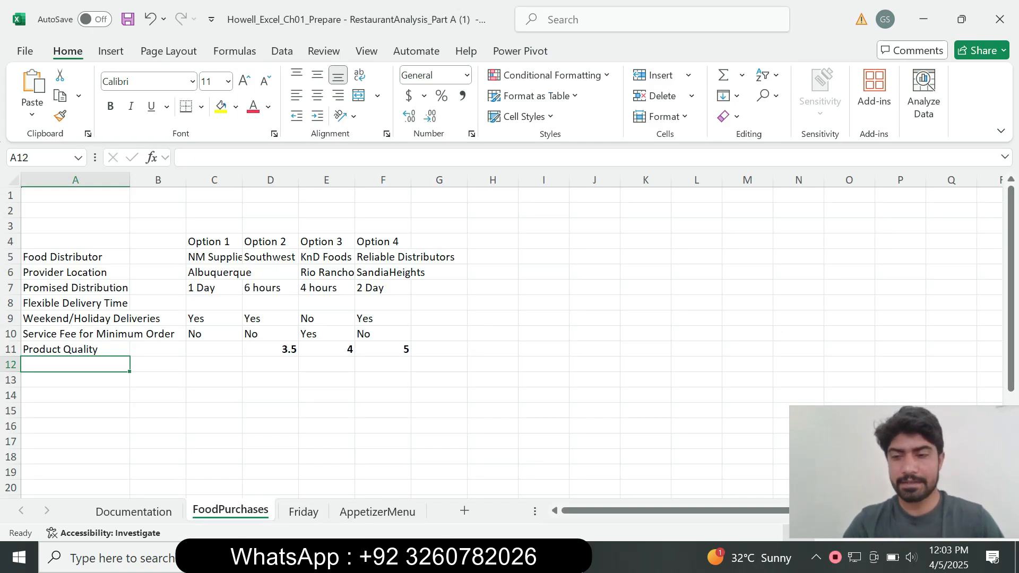
mouse_move(487, 557)
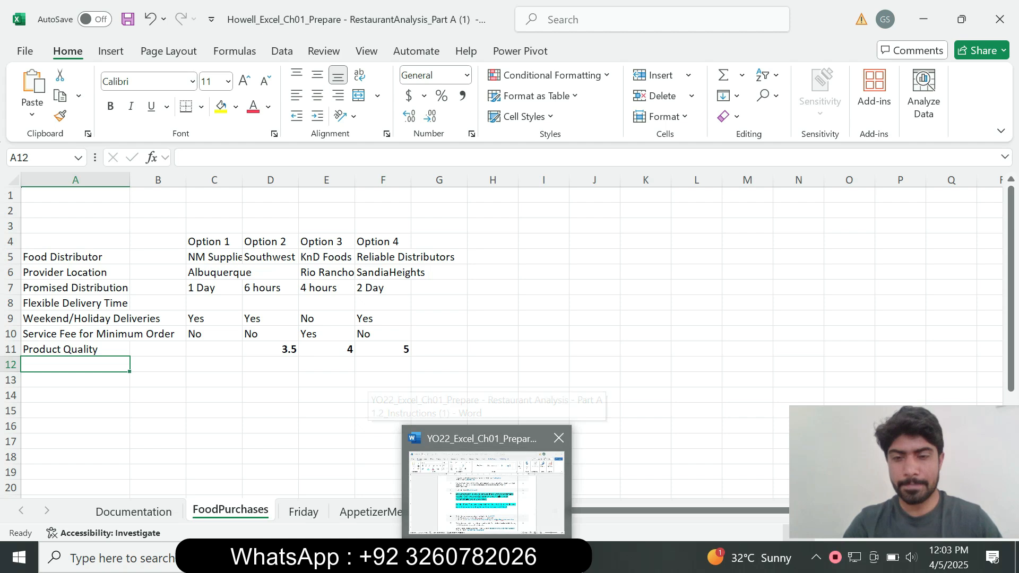
left_click(486, 492)
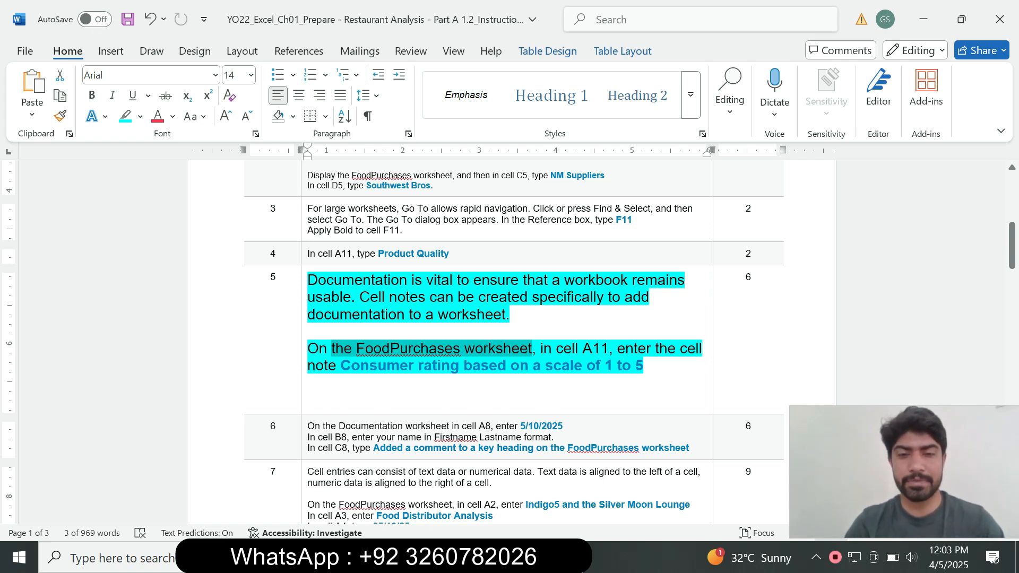
left_click_drag(341, 365, 643, 365)
key("ctrl+c")
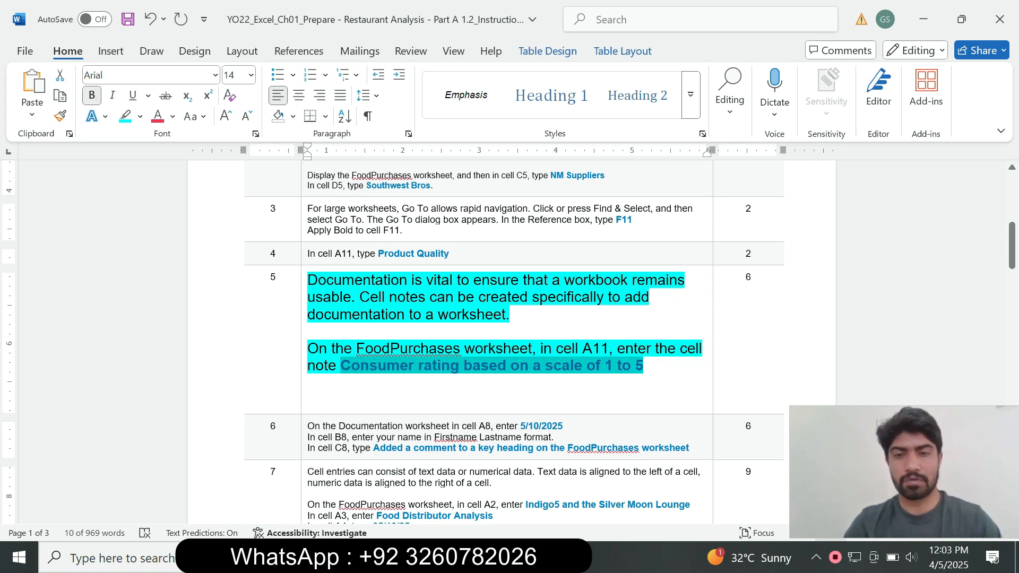
key("alt+Tab")
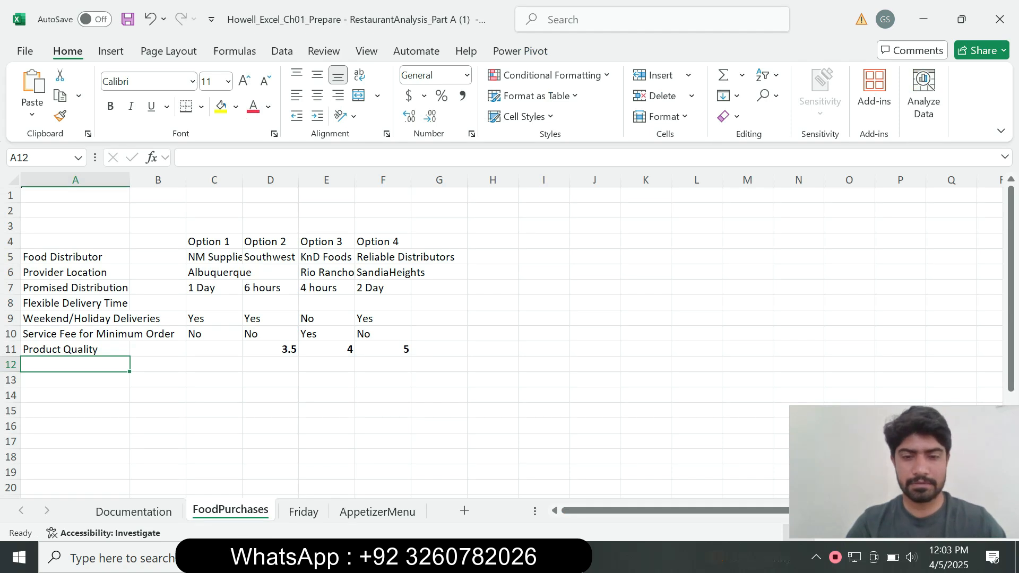
key("alt+Tab")
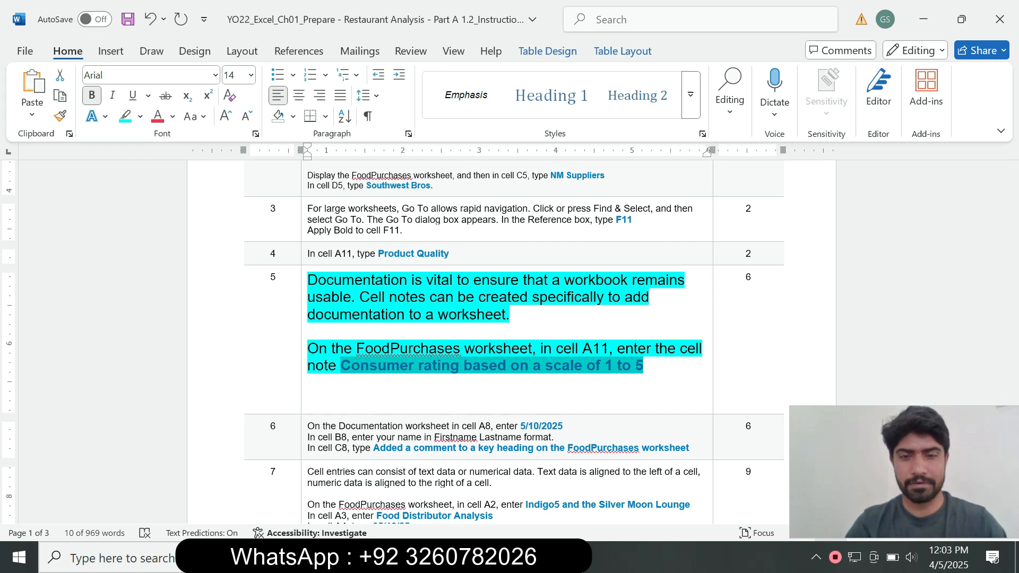
key("alt+Tab")
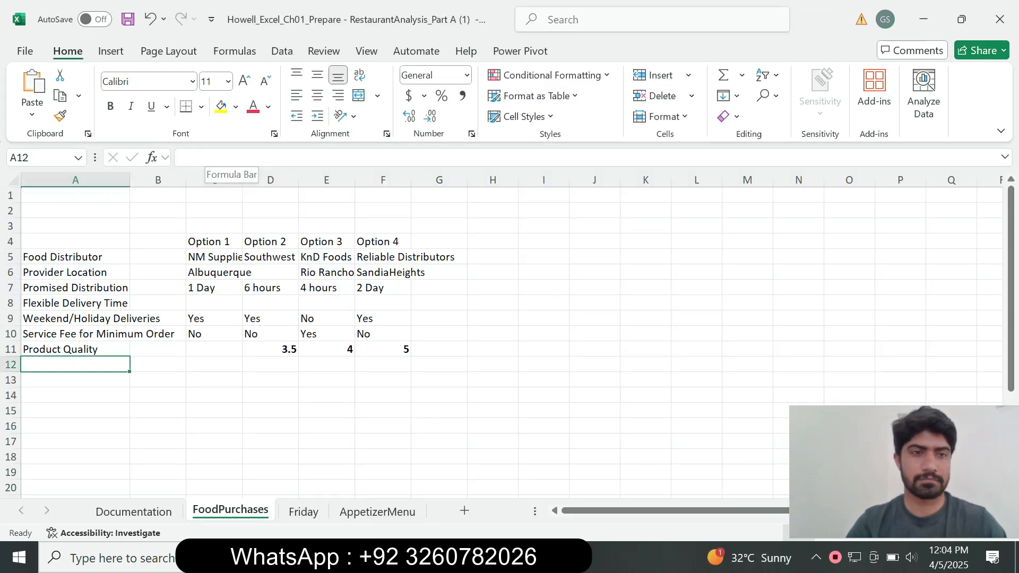
left_click(76, 349)
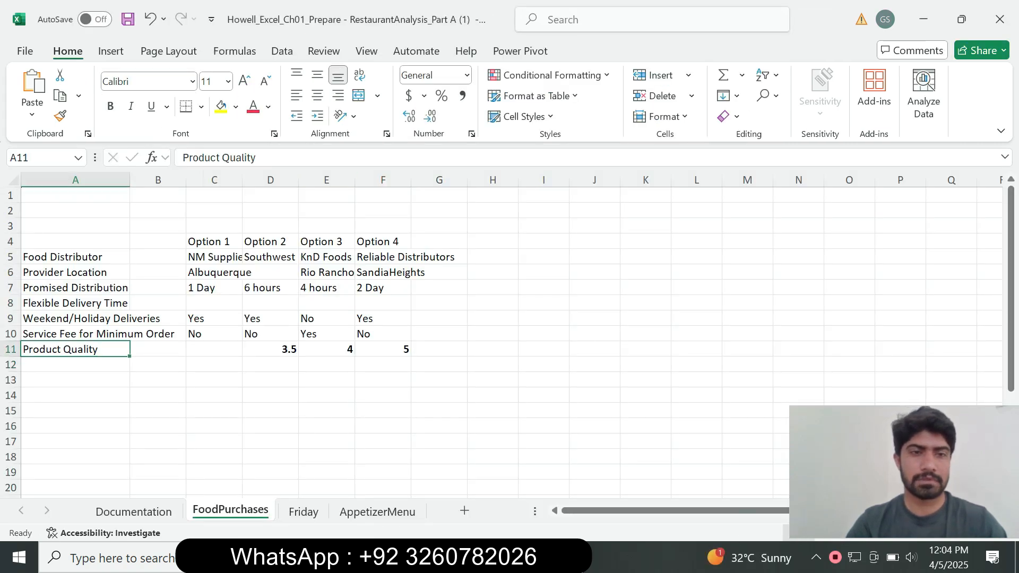
left_click(259, 158)
key("ctrl+v")
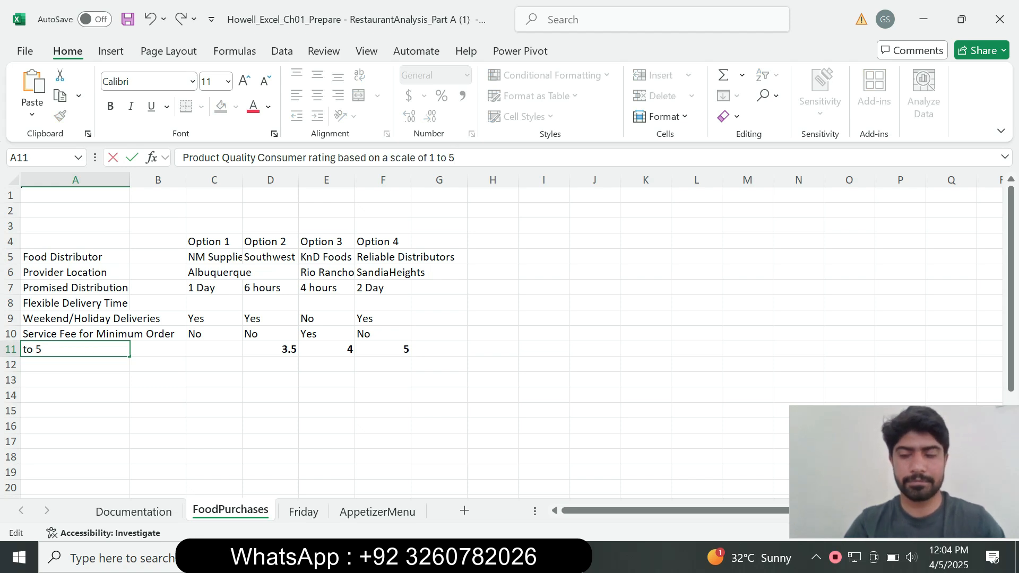
key("Return")
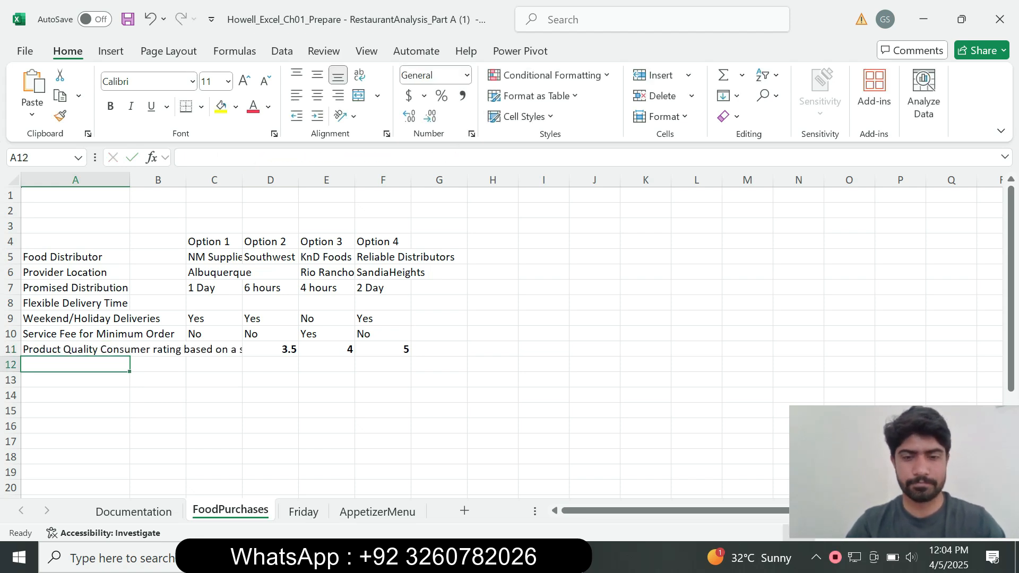
Step: Go back to the Word instructions, set the step 5 text to 9 pt and clear its highlight
key("alt+Tab")
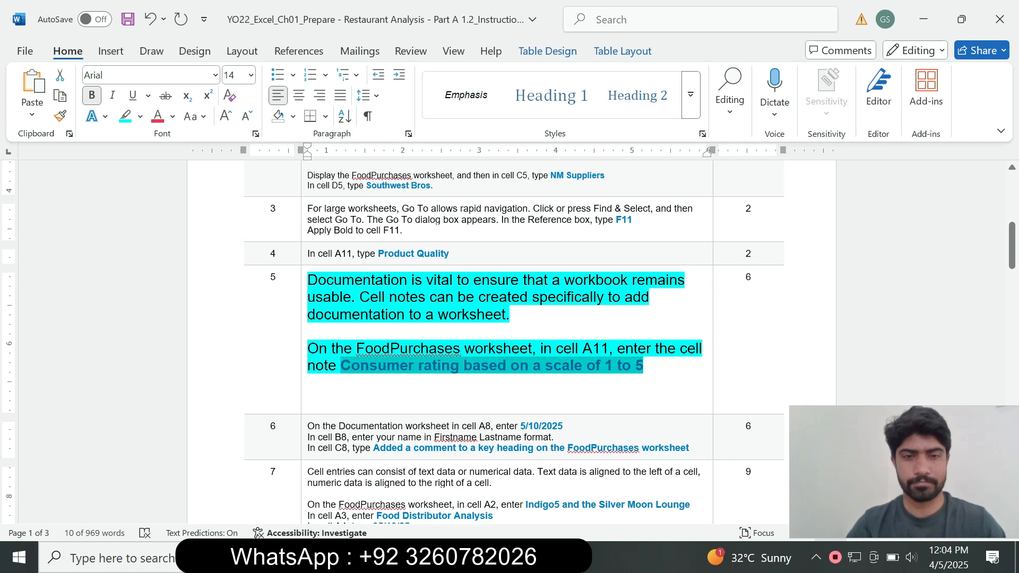
key("alt+Tab")
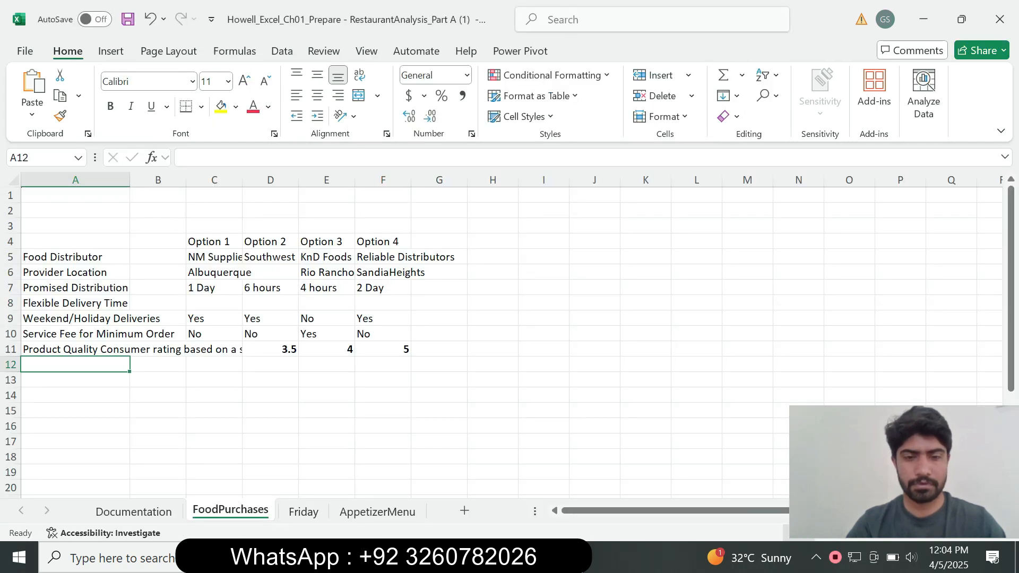
key("alt+Tab")
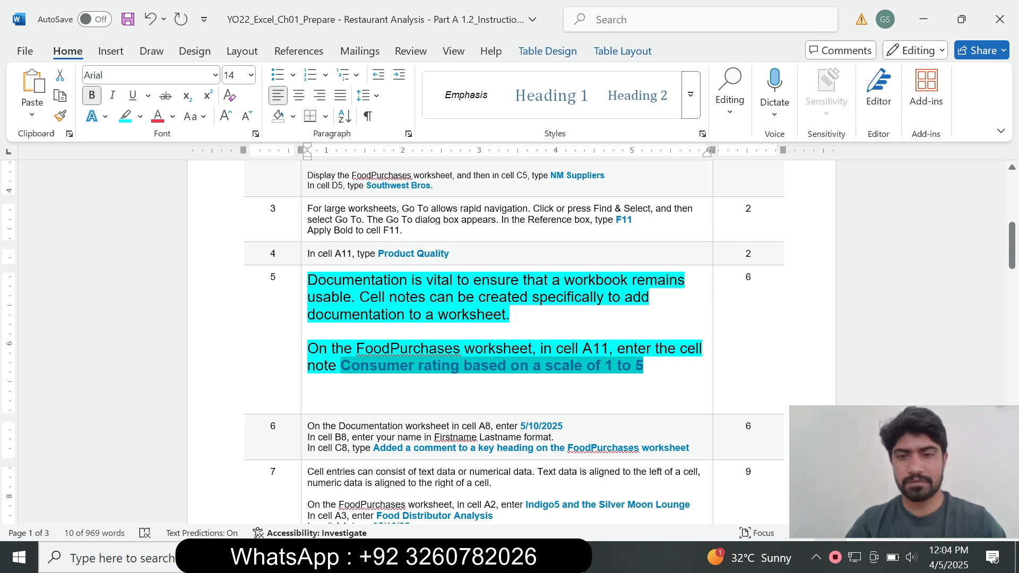
left_click(304, 365)
left_click(395, 312)
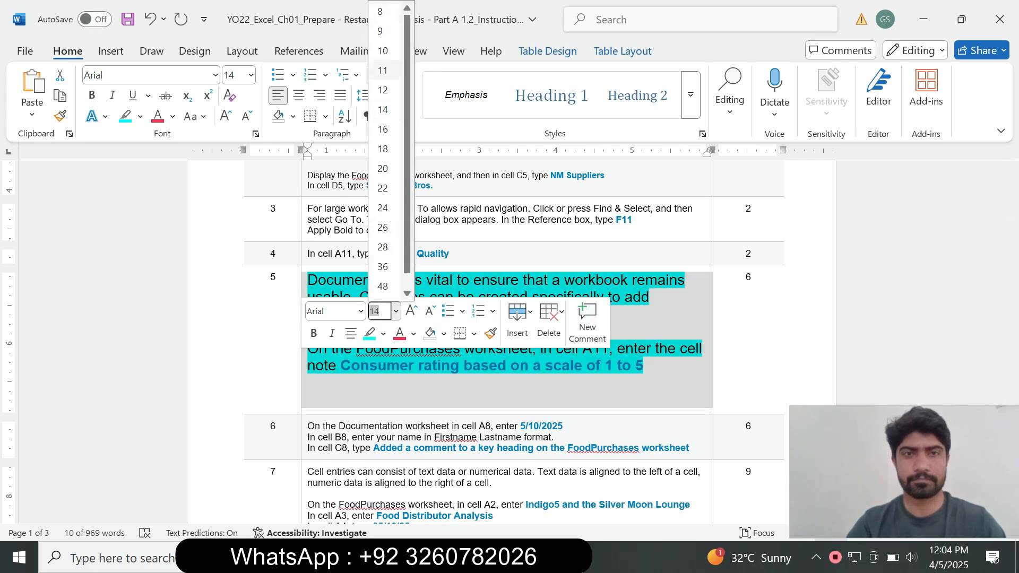
left_click(382, 30)
left_click(139, 116)
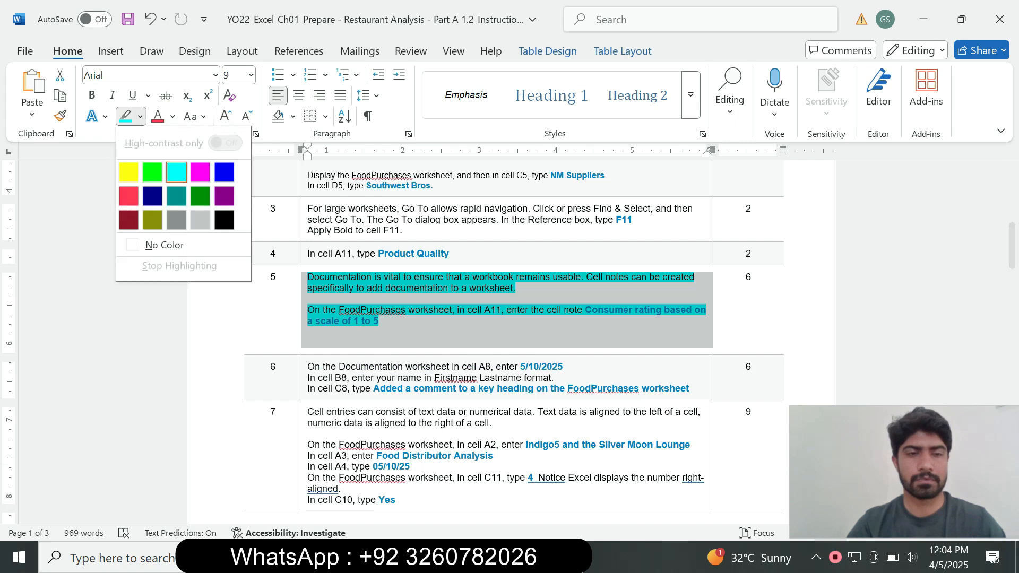
left_click(159, 242)
left_click(307, 343)
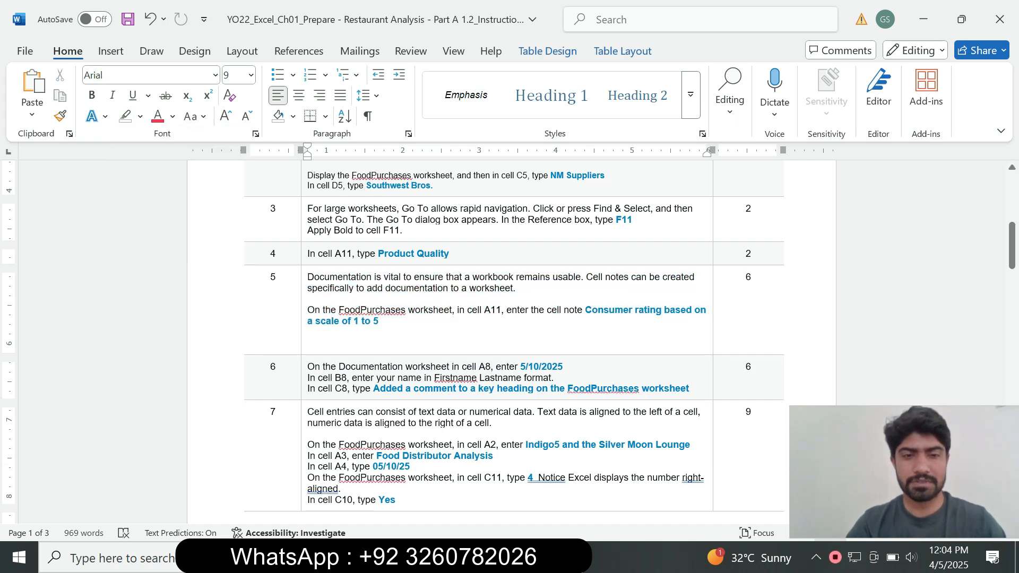
Step: Set the step 6 instruction text to 14 pt and highlight it in turquoise
left_click(304, 377)
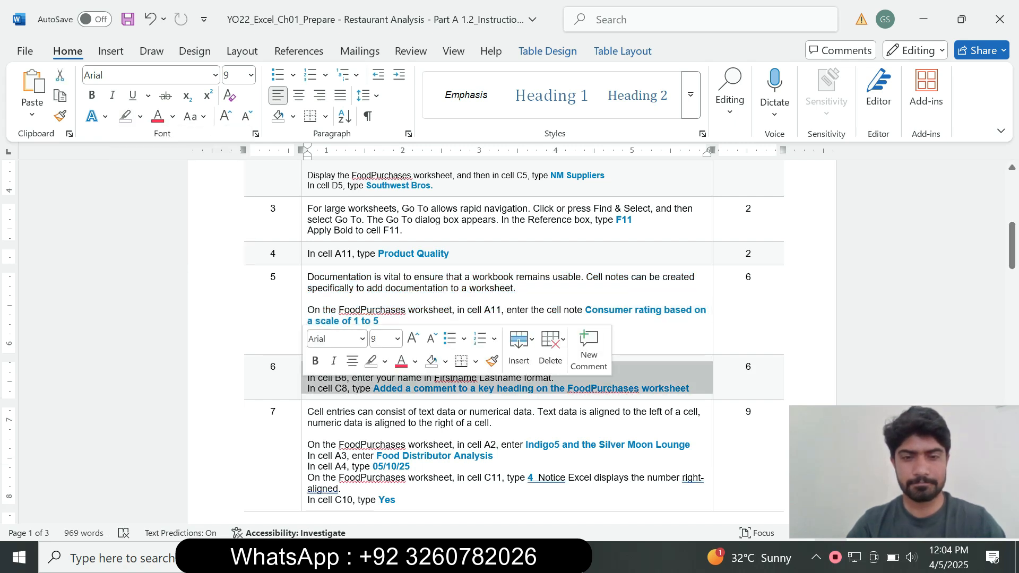
left_click(397, 338)
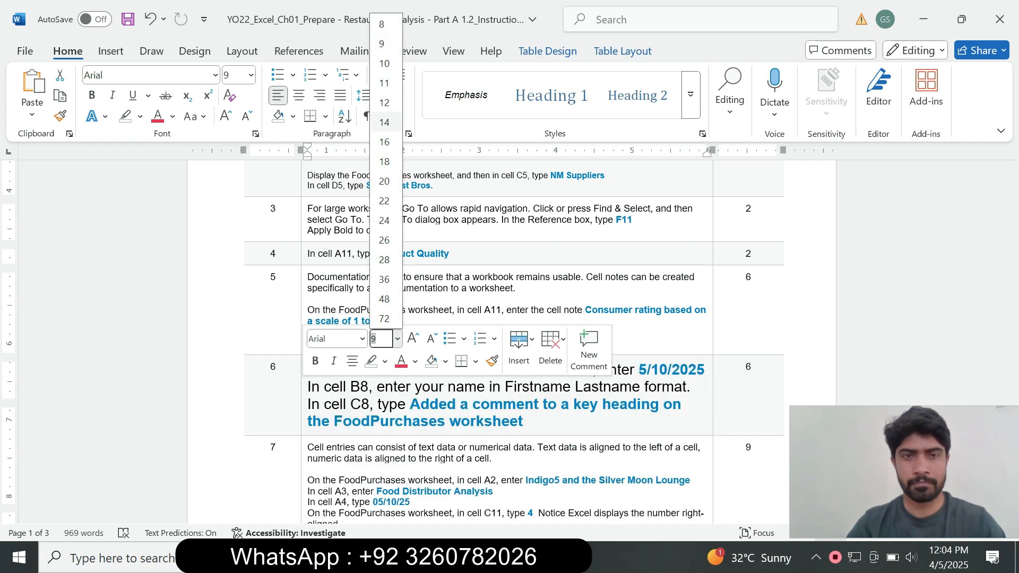
left_click(384, 122)
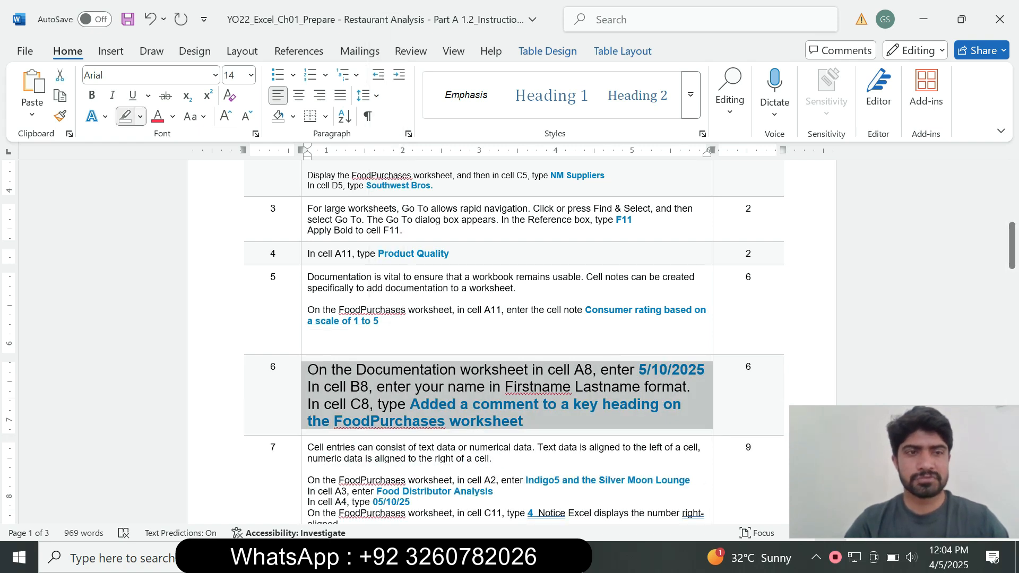
left_click(139, 116)
left_click(178, 172)
left_click_drag(1011, 246, 1011, 265)
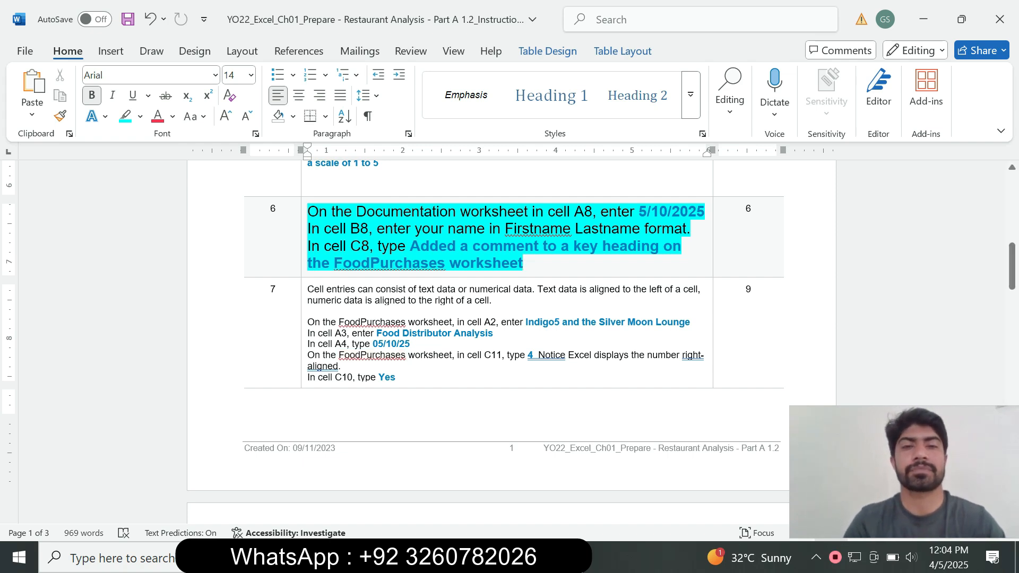
key("ctrl+z")
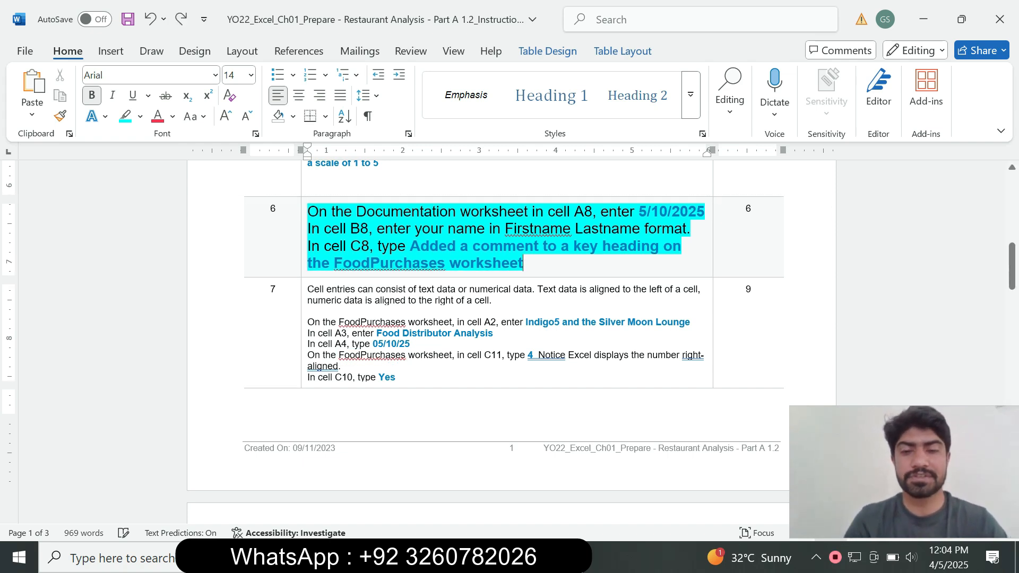
Step: Copy the date 5/10/2025 from step 6 in Word into cell A8 of Excel's Documentation worksheet
key("alt+Tab")
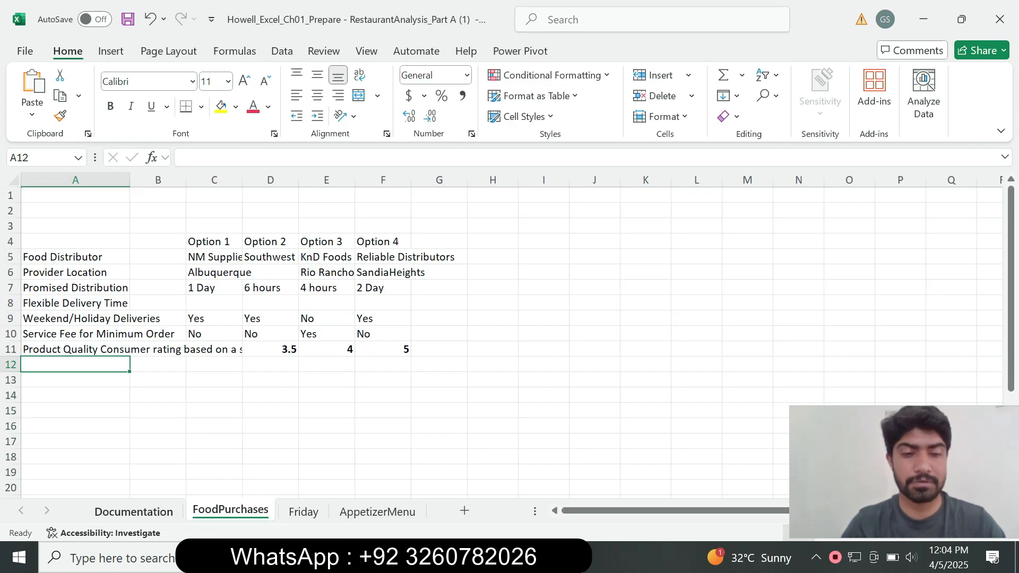
key("ctrl+Page_Up")
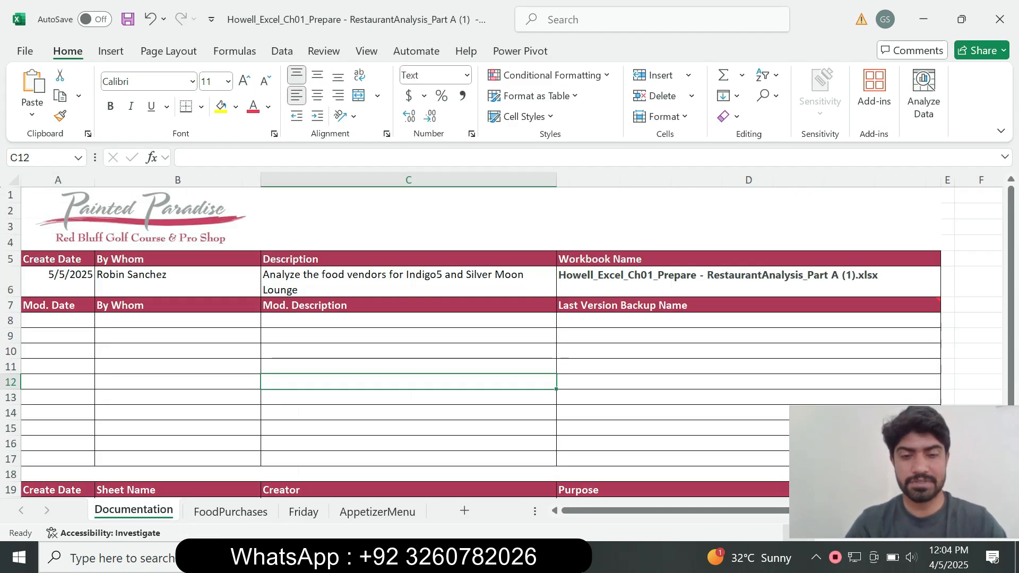
key("alt+Tab")
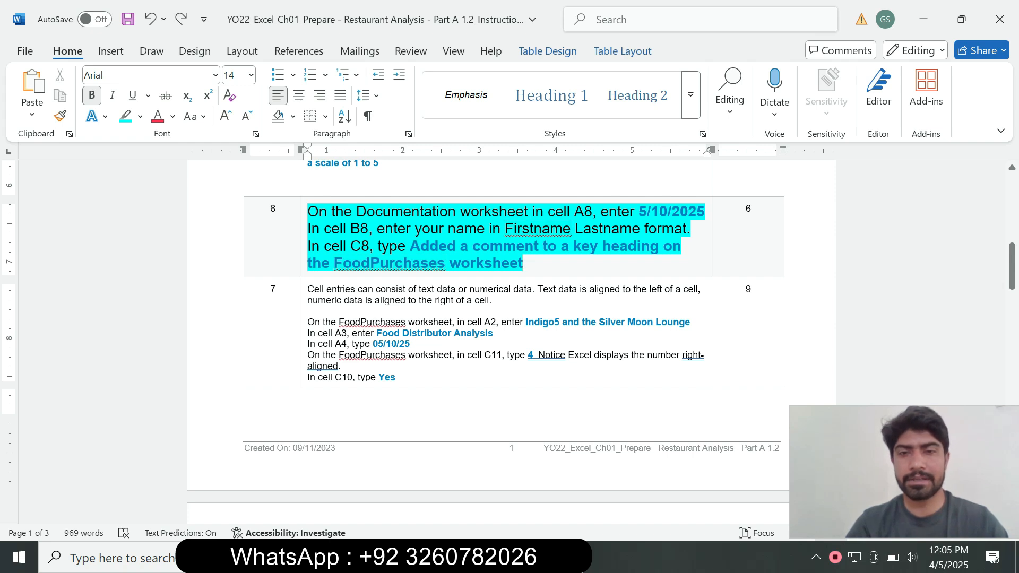
left_click_drag(639, 212, 704, 211)
key("ctrl+c")
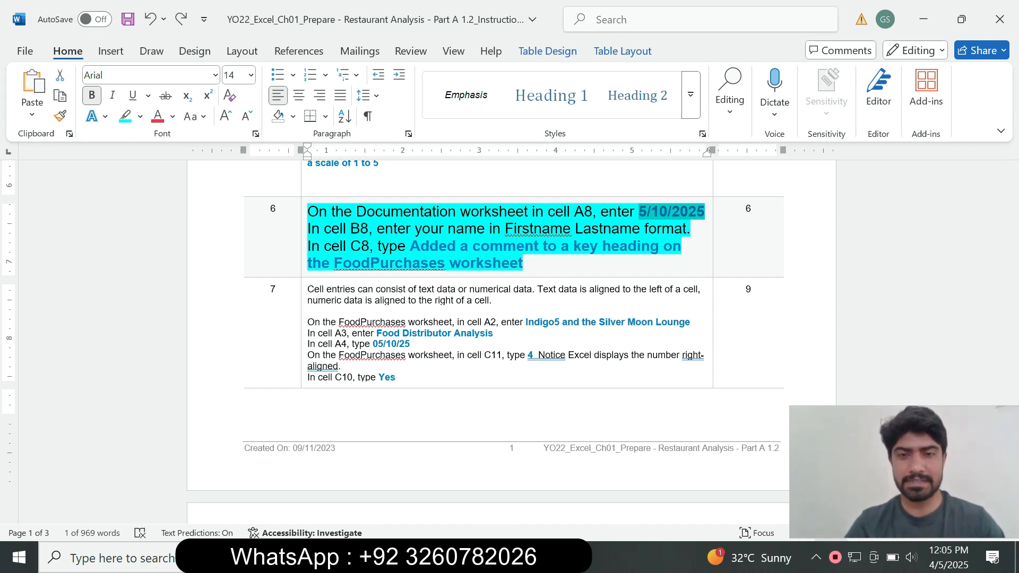
key("alt+Tab")
left_click(58, 320)
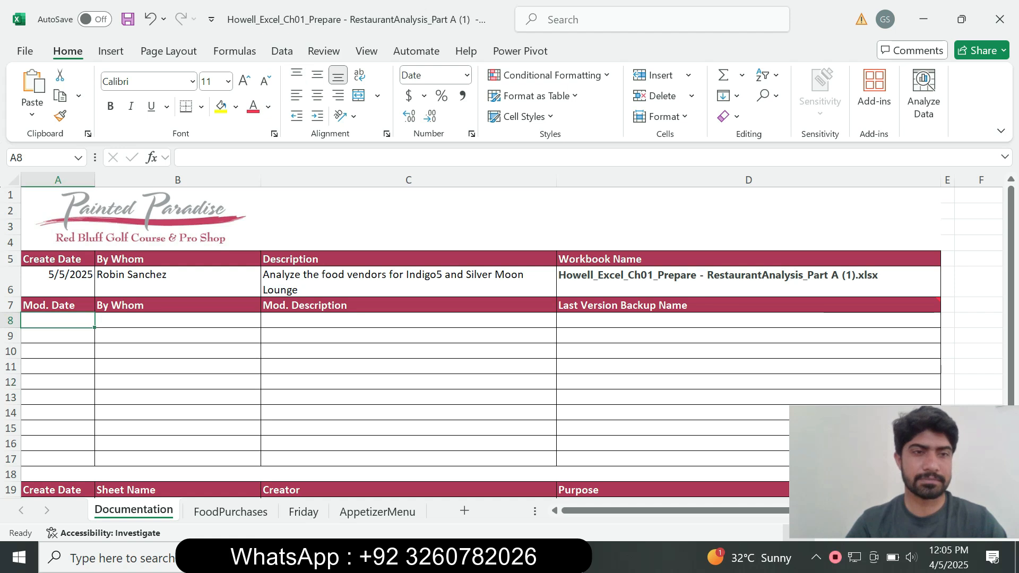
left_click(183, 158)
key("ctrl+v")
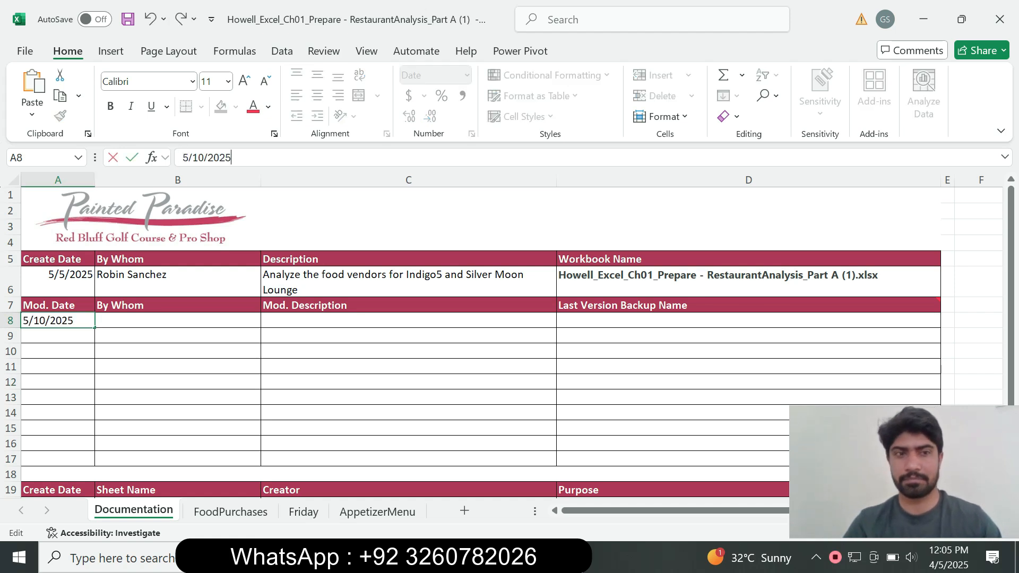
key("Return")
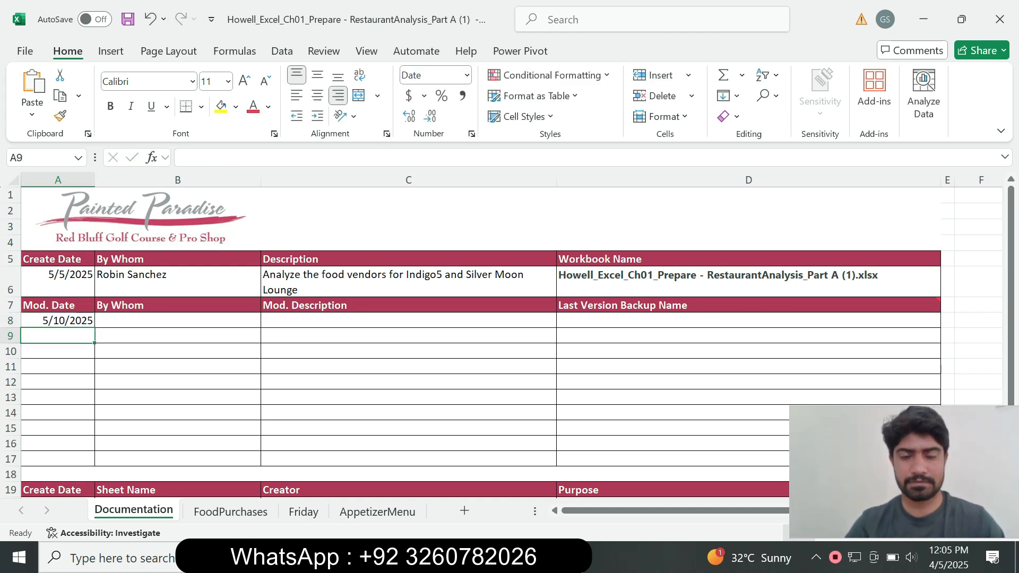
Step: Recheck the step 6 instructions in Word, then enter the modifier's full name in cell B8 of Excel's Documentation worksheet
key("alt+Tab")
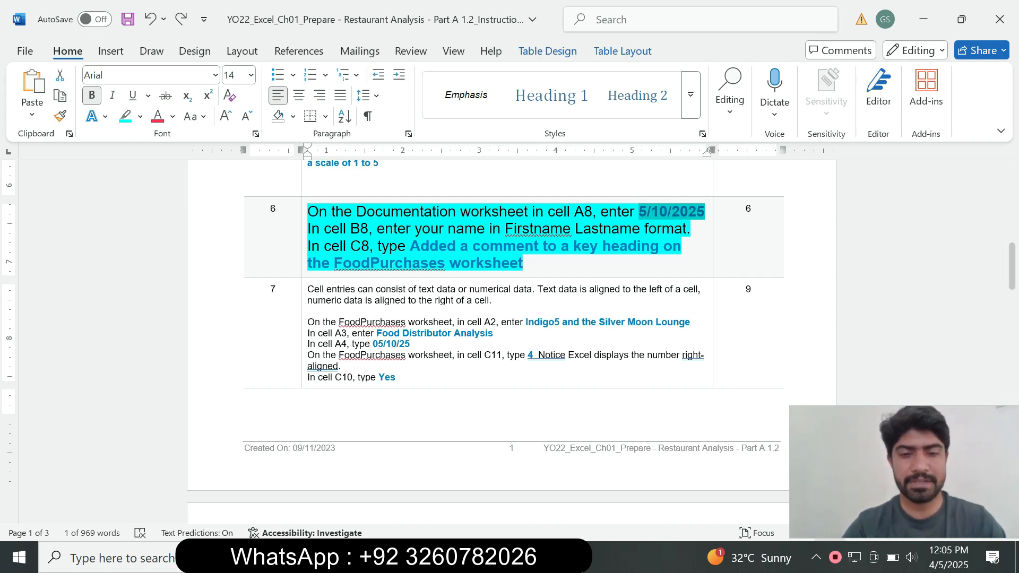
key("alt+Tab")
left_click(177, 321)
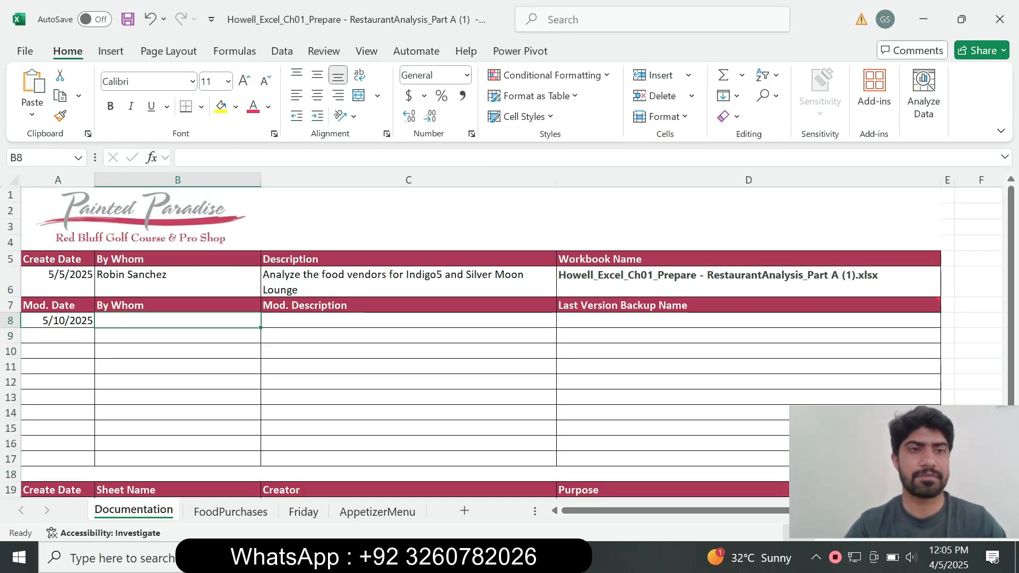
type("H")
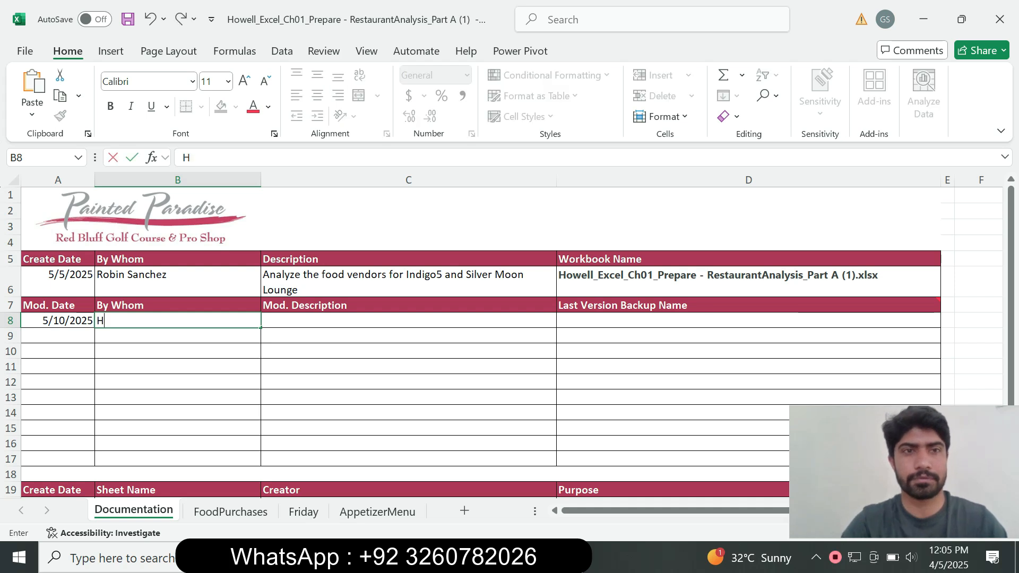
type("owll")
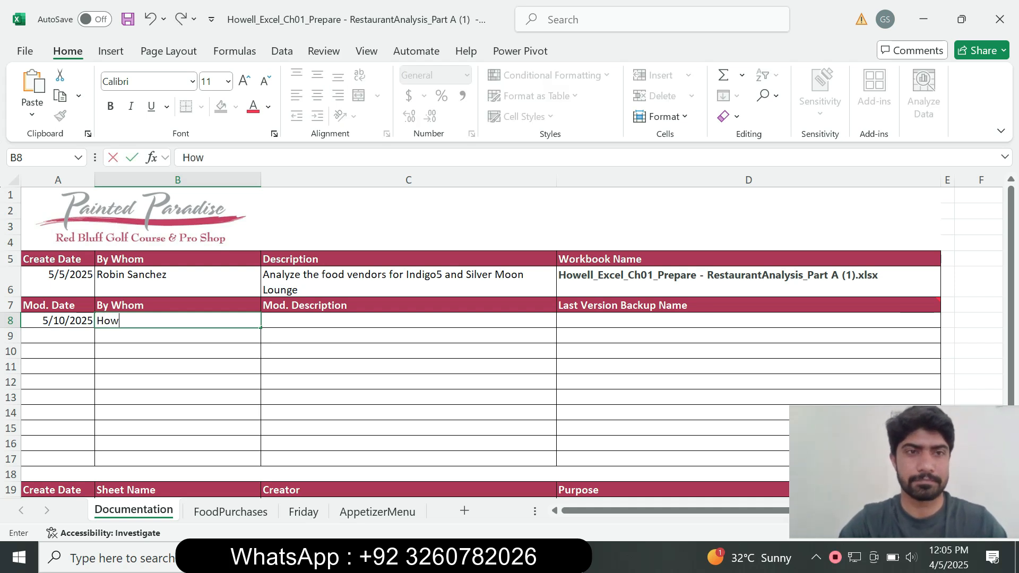
key("BackSpace")
key("BackSpace")
type("ell")
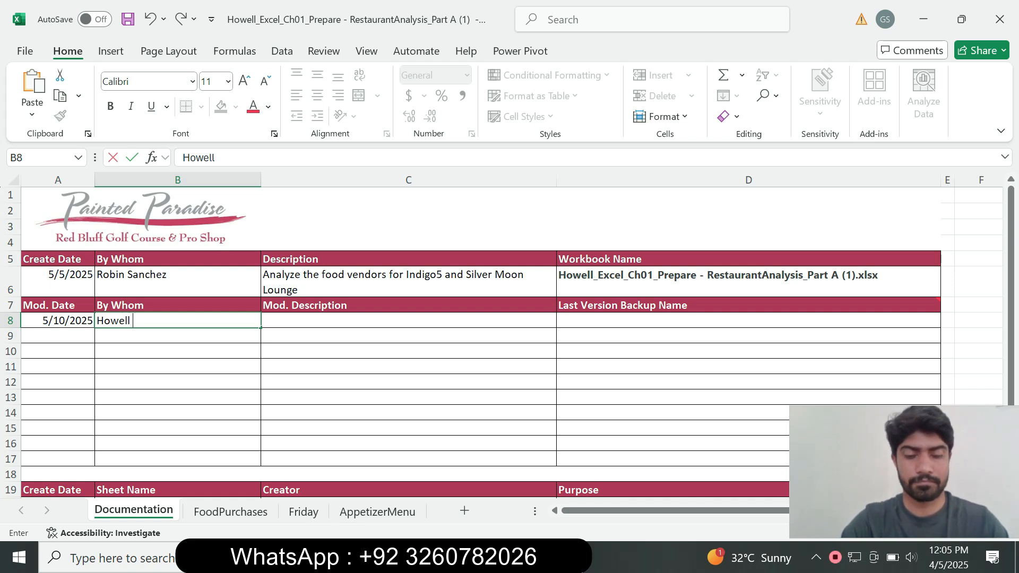
type(" hole")
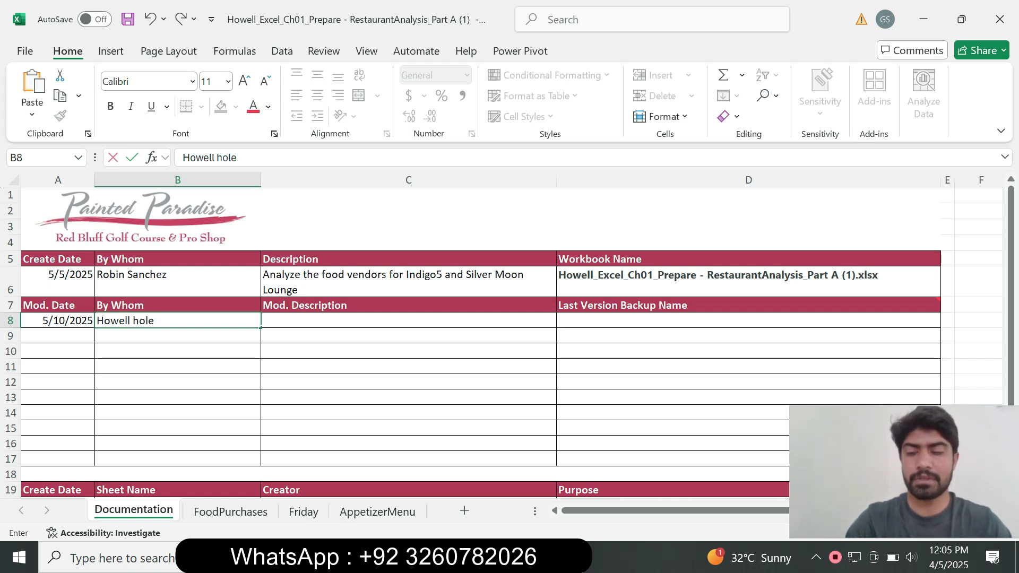
key("Return")
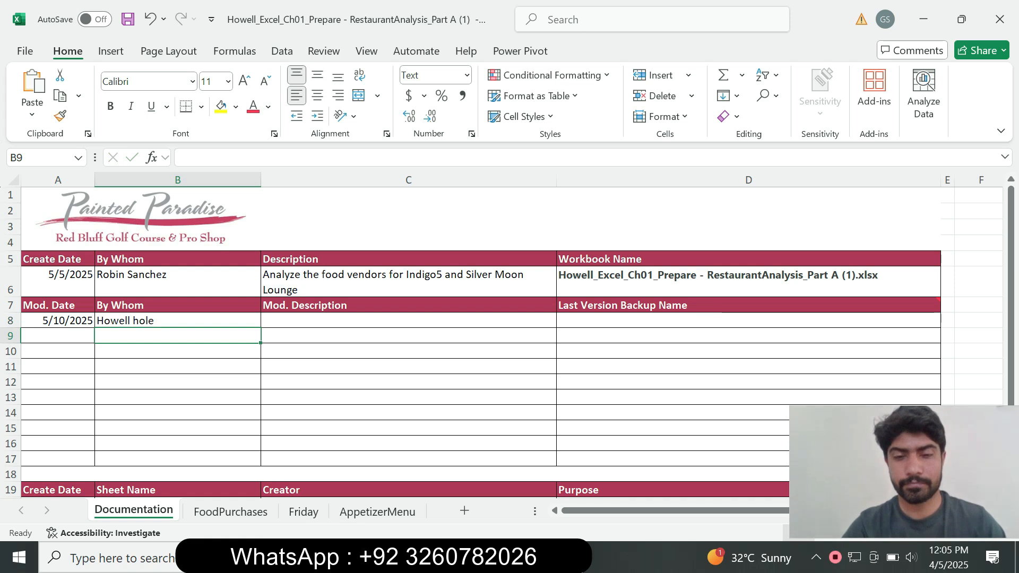
Step: Copy "Added a comment to a key heading on the FoodPurchases worksheet" from step 6 in Word into cell C8 of Excel's Documentation worksheet
key("alt+Tab")
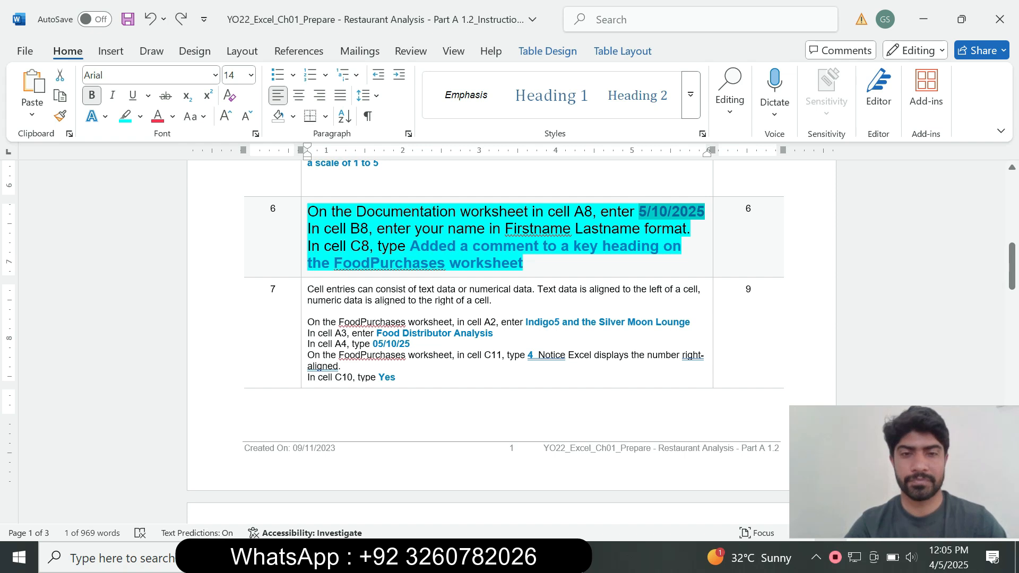
left_click_drag(410, 247, 524, 264)
key("ctrl+c")
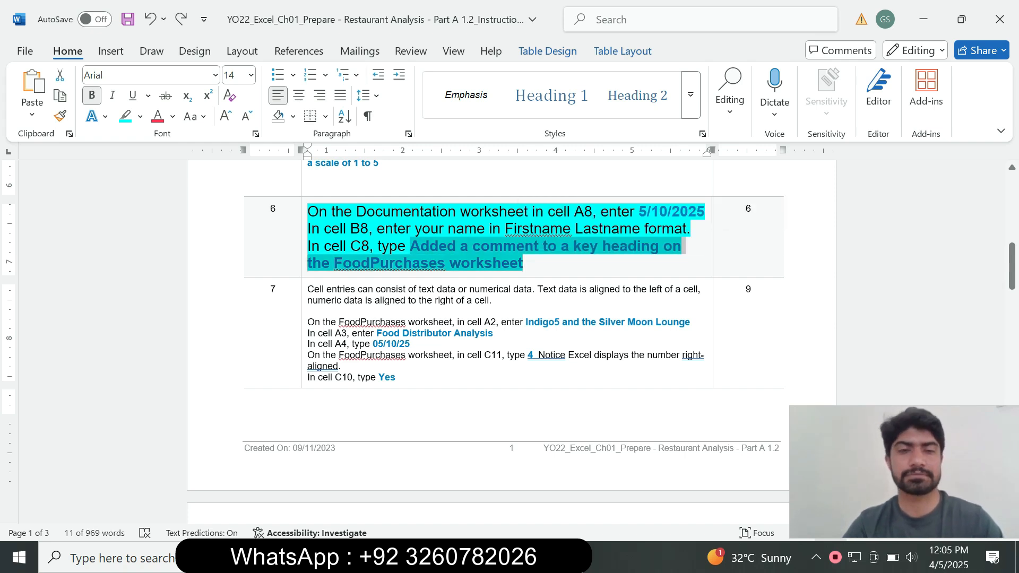
left_click(410, 246)
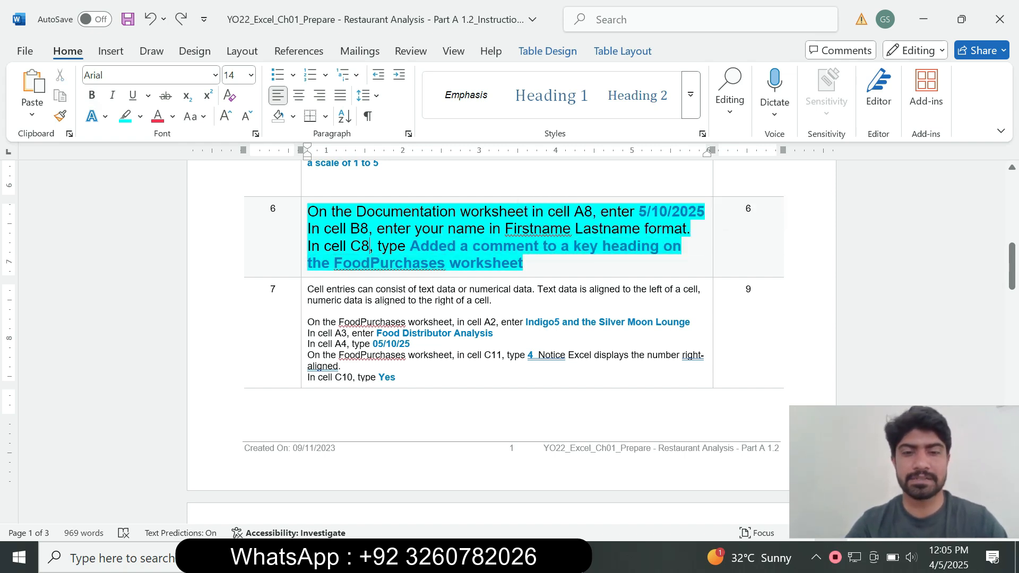
key("alt+Tab")
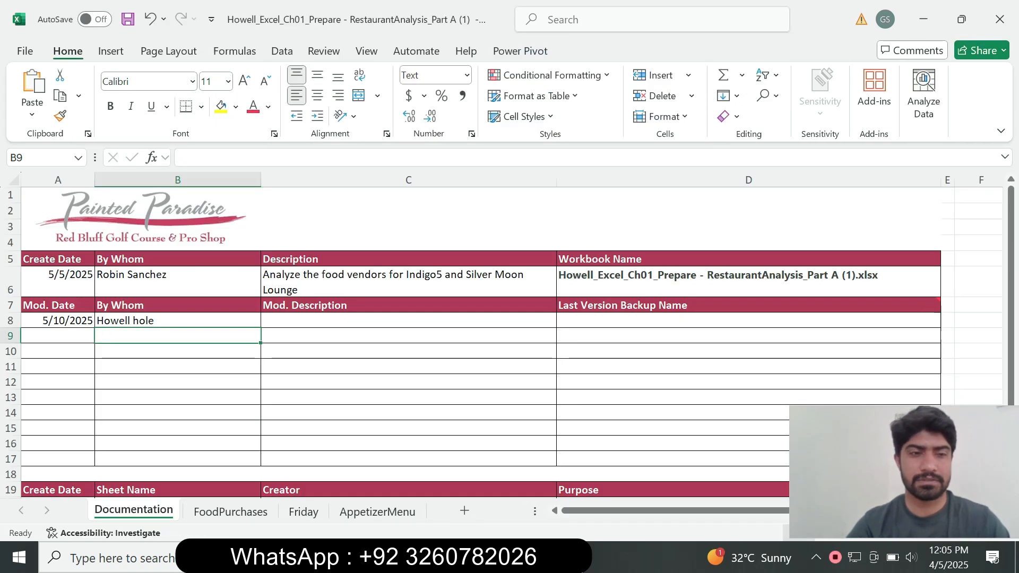
left_click(408, 321)
key("F2")
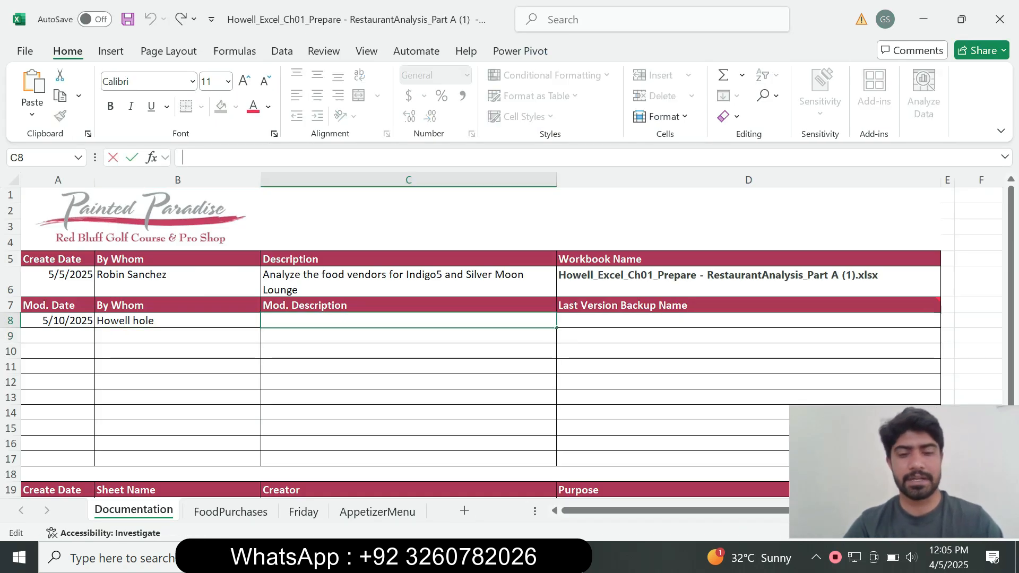
key("ctrl+v")
key("Return")
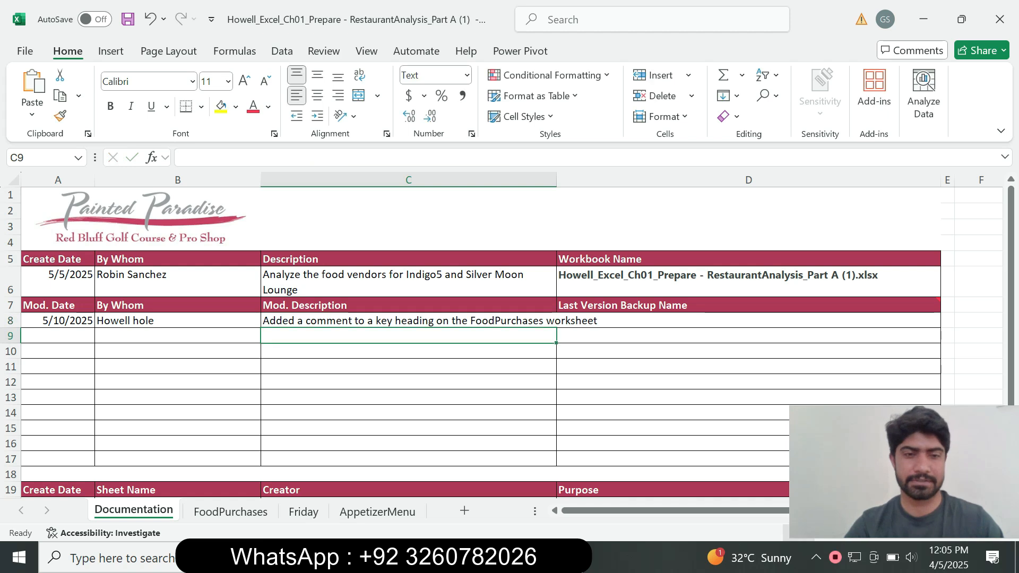
Step: Go back to the Word instructions, set the step 6 text to 9 pt and clear its highlight
key("alt+Tab")
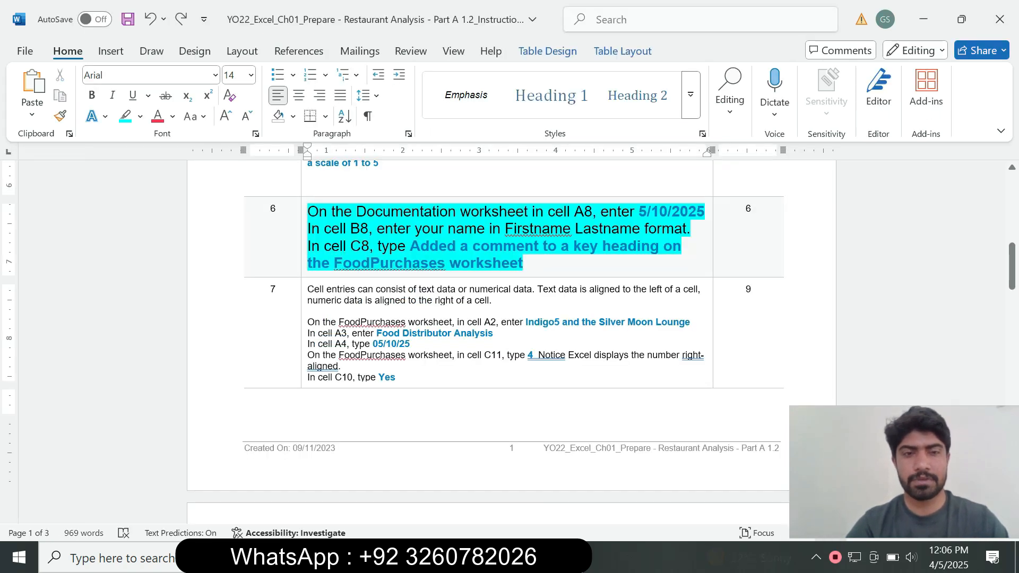
left_click_drag(523, 264, 308, 211)
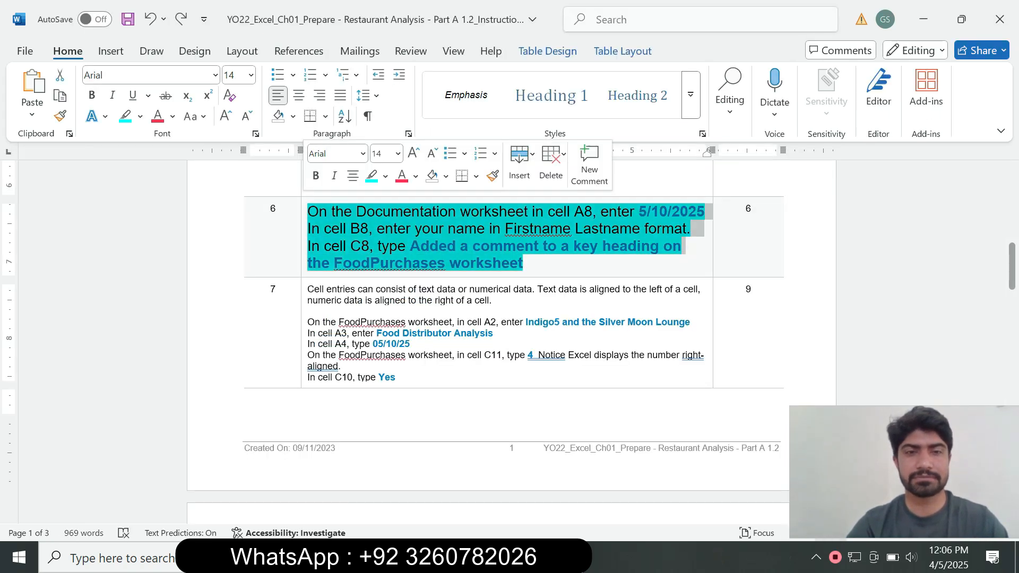
left_click(397, 154)
left_click(387, 195)
left_click(385, 176)
left_click(408, 305)
Step: Set the step 7 instruction text to 12 pt and highlight it in turquoise
left_click(306, 293)
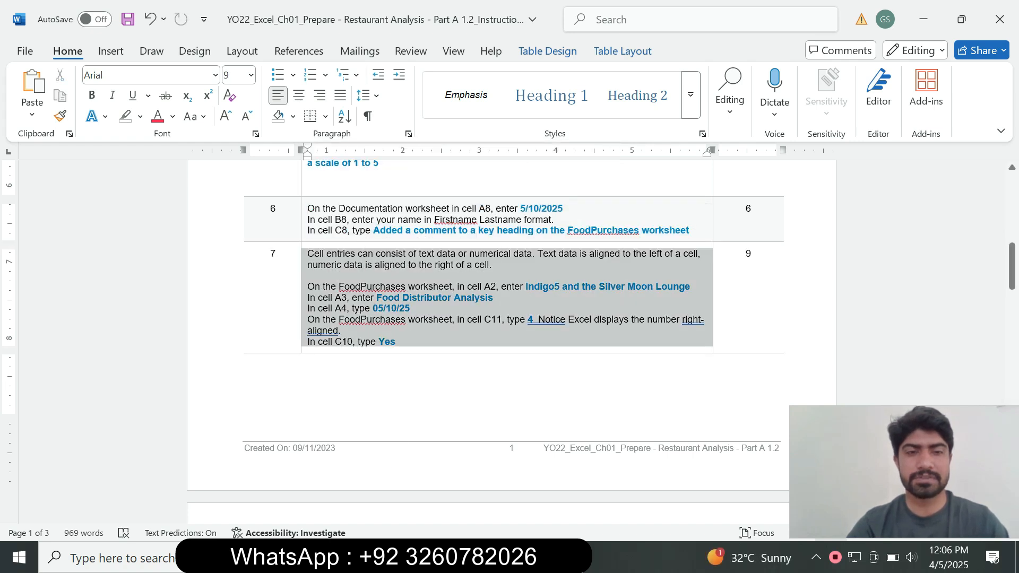
left_click(396, 235)
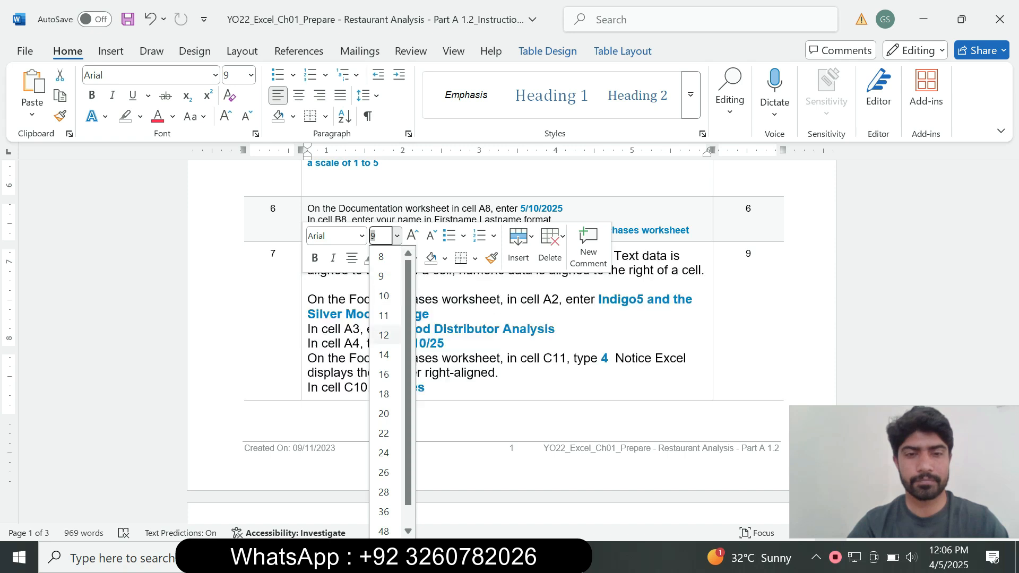
left_click(386, 339)
left_click(384, 258)
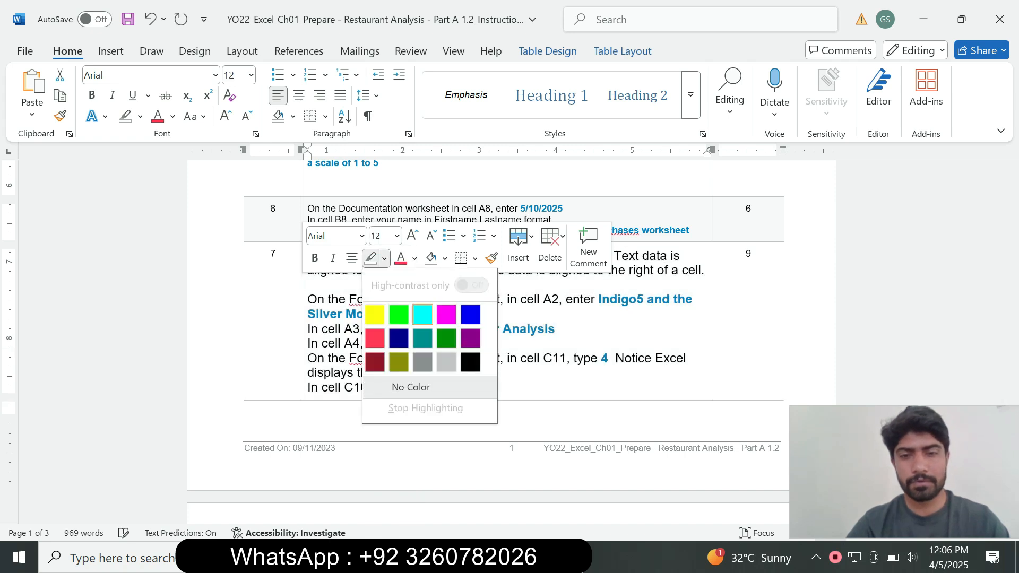
left_click(433, 313)
Step: Copy "Indigo5 and the Silver Moon Lounge" from step 7 into cell A2 of Excel's FoodPurchases worksheet, and return to the Word instructions
left_click_drag(1012, 265, 1011, 274)
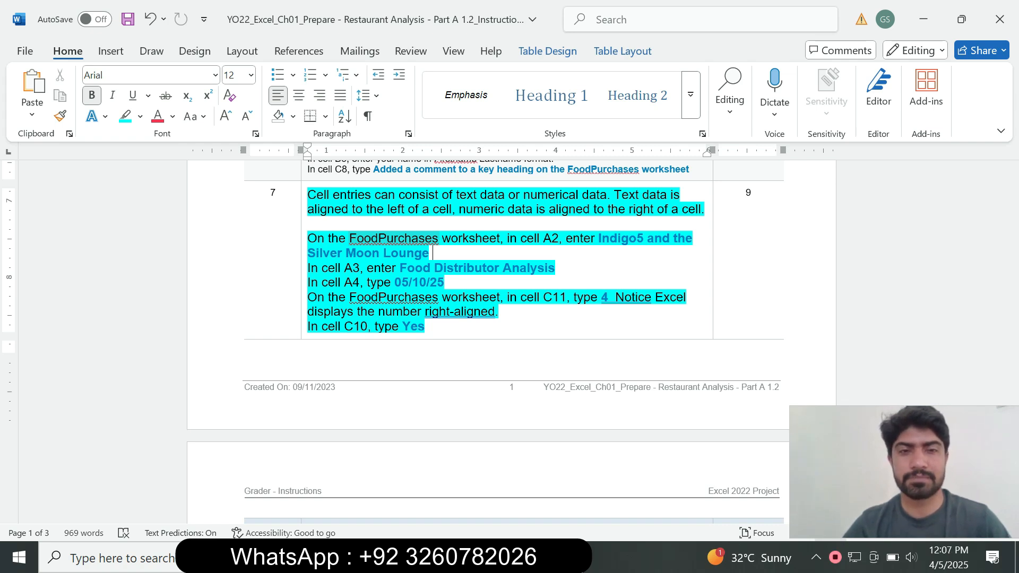
left_click_drag(350, 239, 450, 239)
key("alt+Tab")
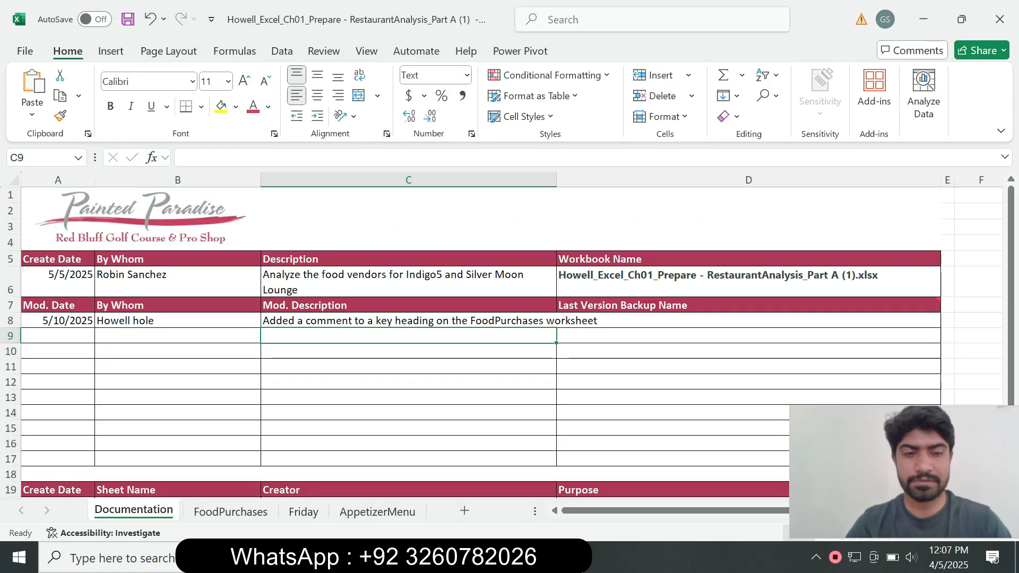
left_click(230, 511)
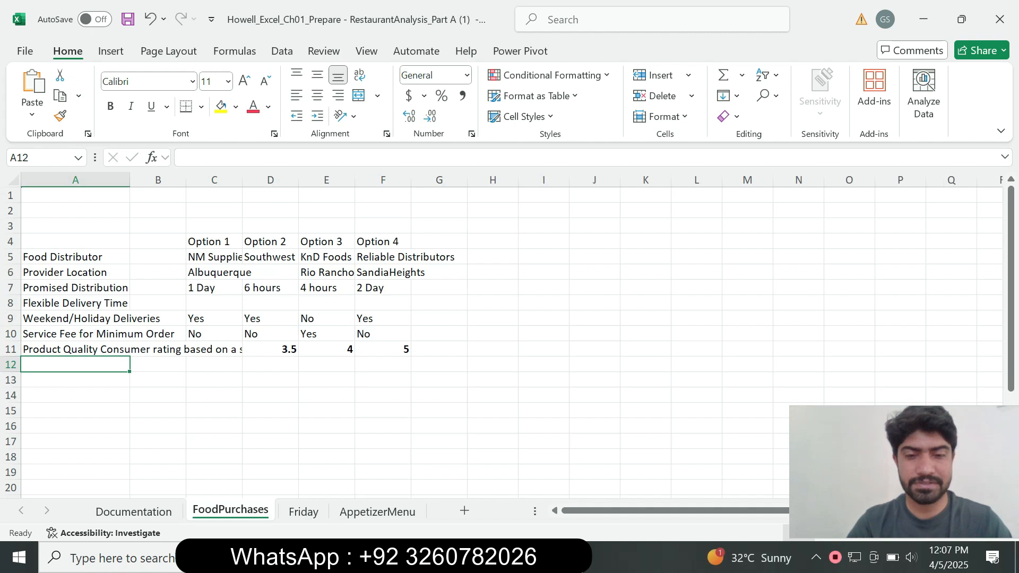
key("alt+Tab")
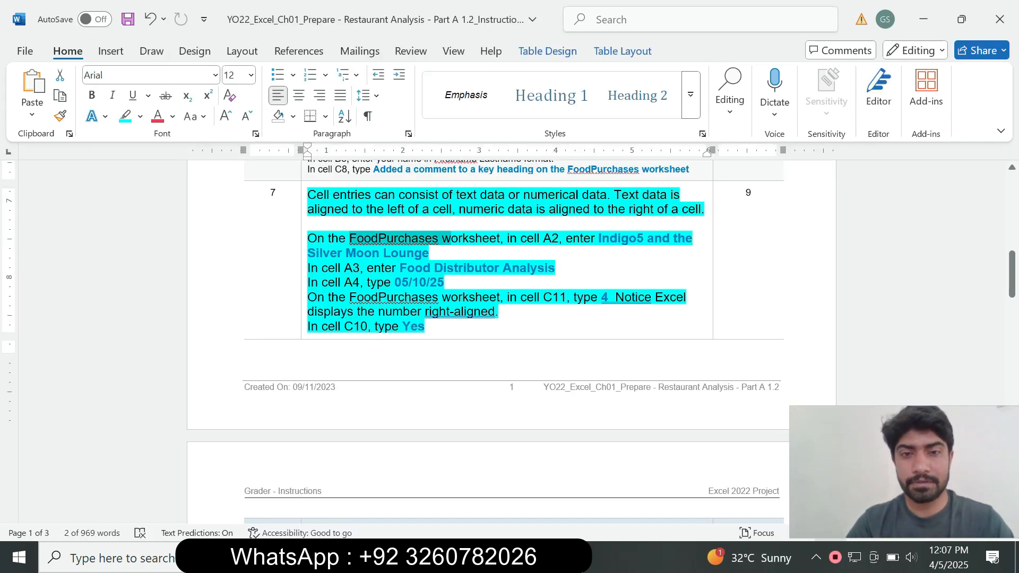
left_click_drag(598, 239, 429, 253)
key("ctrl+c")
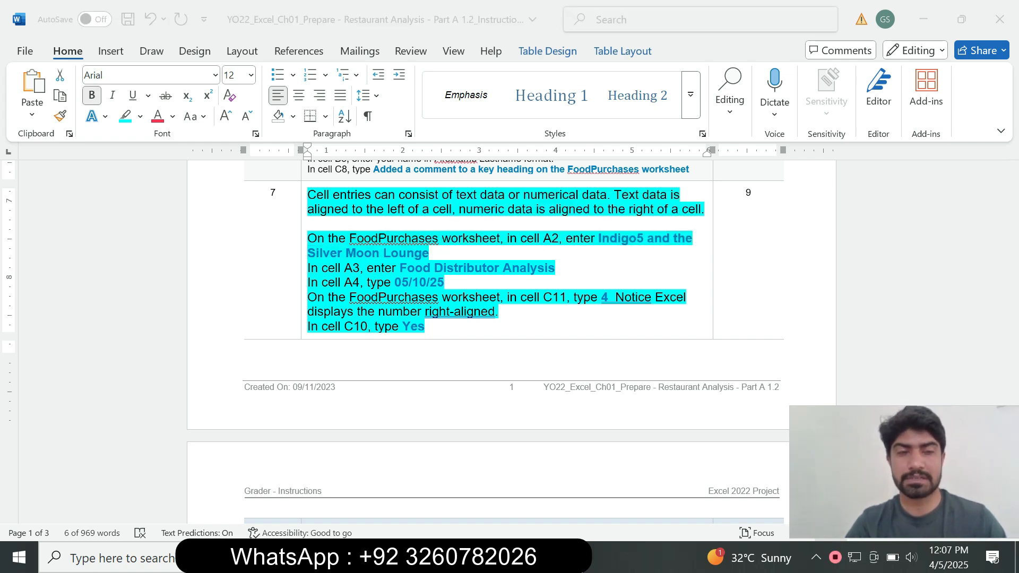
key("alt+Tab")
left_click(75, 210)
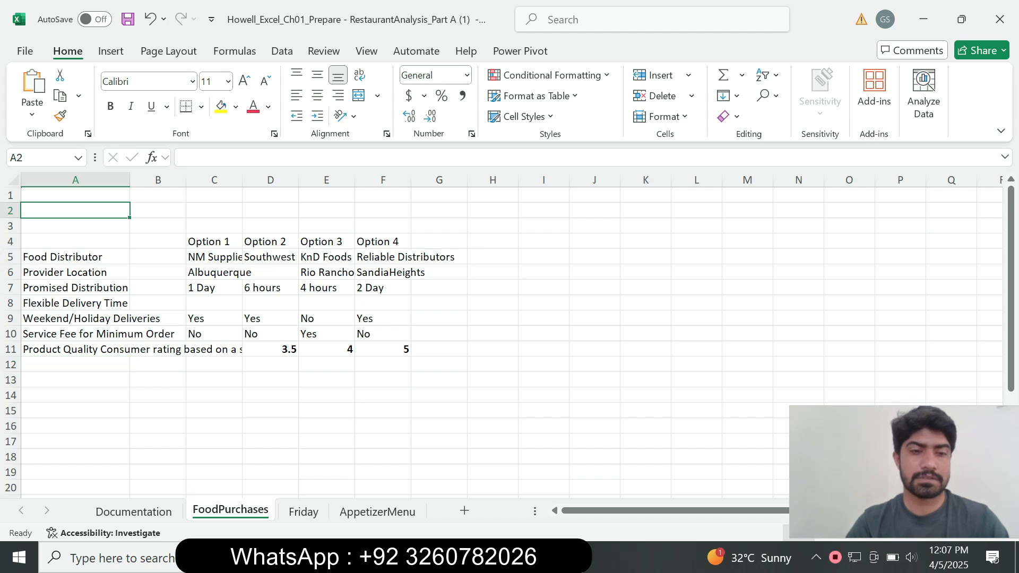
key("alt+Tab")
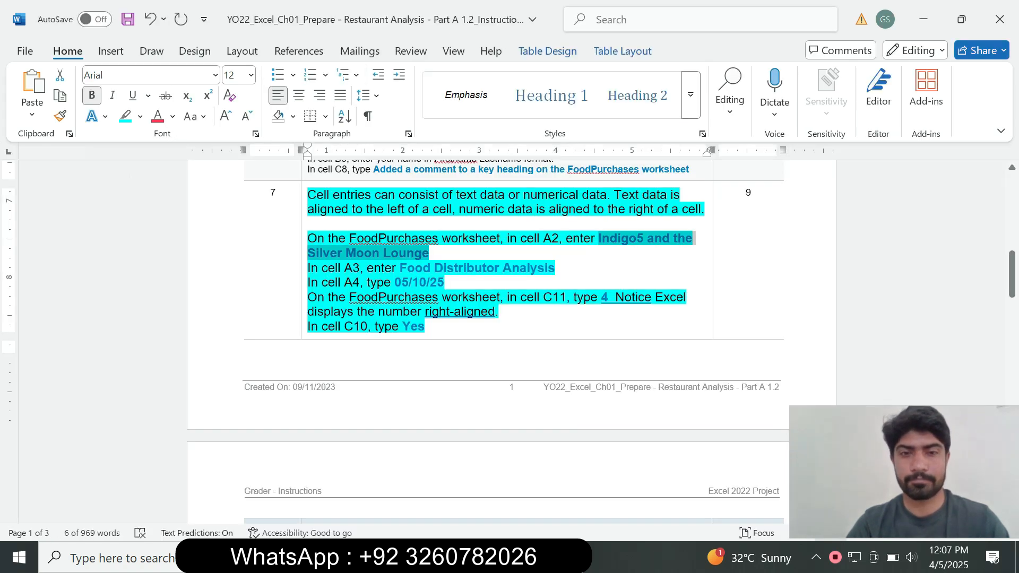
key("alt+Tab")
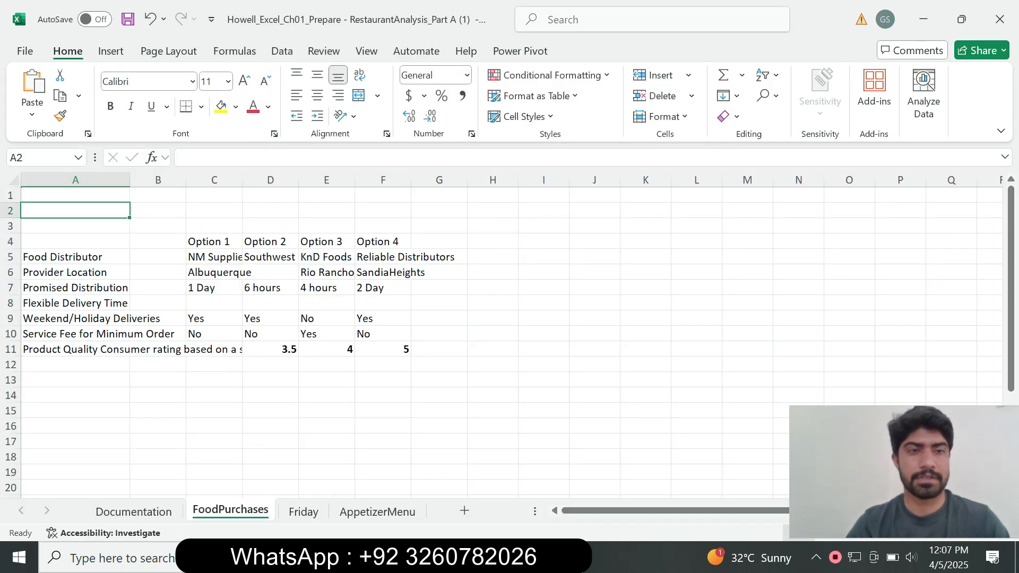
key("ctrl+v")
key("Return")
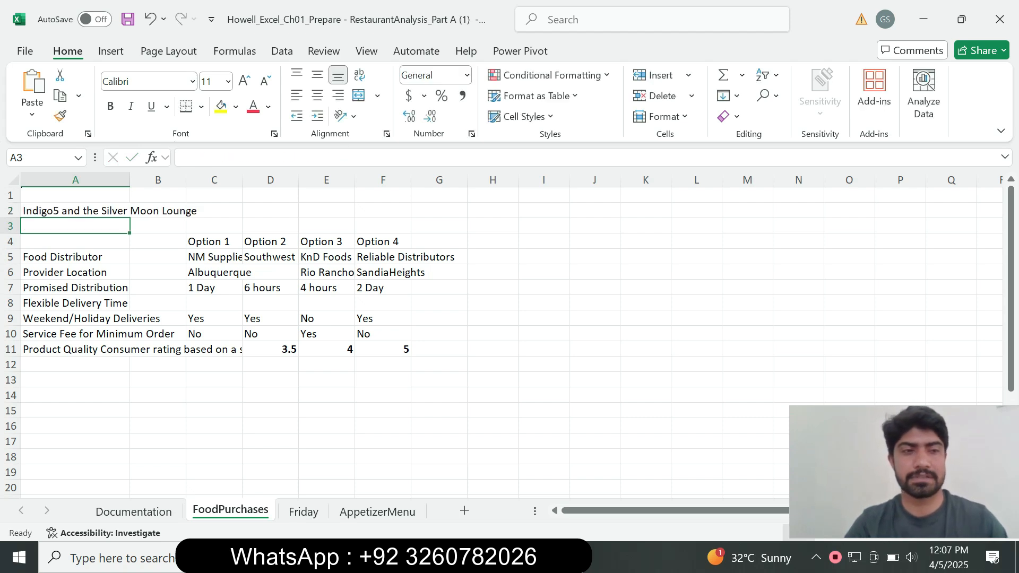
key("alt+Tab")
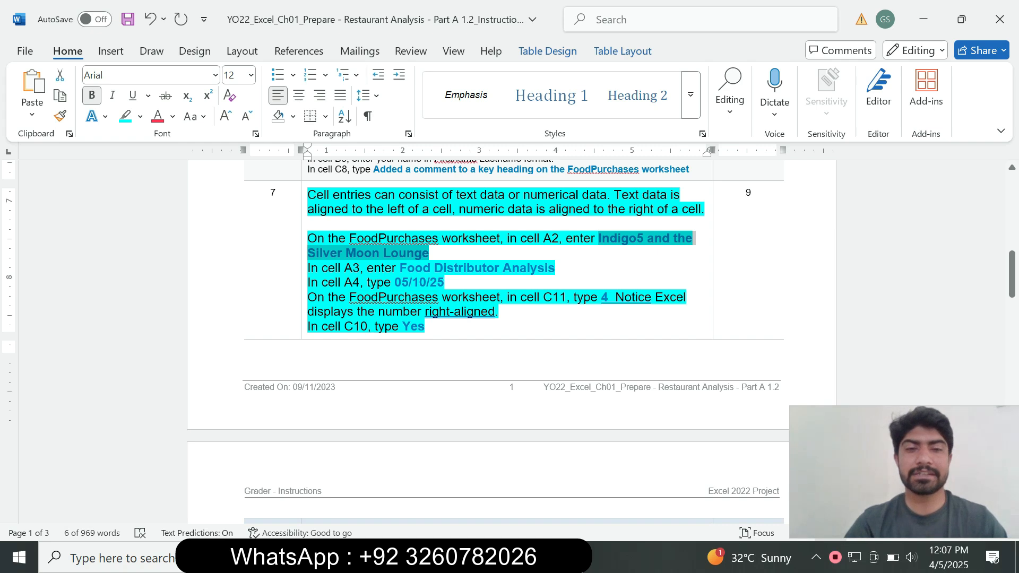
Step: Copy "Food Distributor Analysis" from step 7 in Word into cell A3 of Excel's FoodPurchases worksheet, and return to Word
left_click_drag(400, 268, 553, 268)
key("ctrl+c")
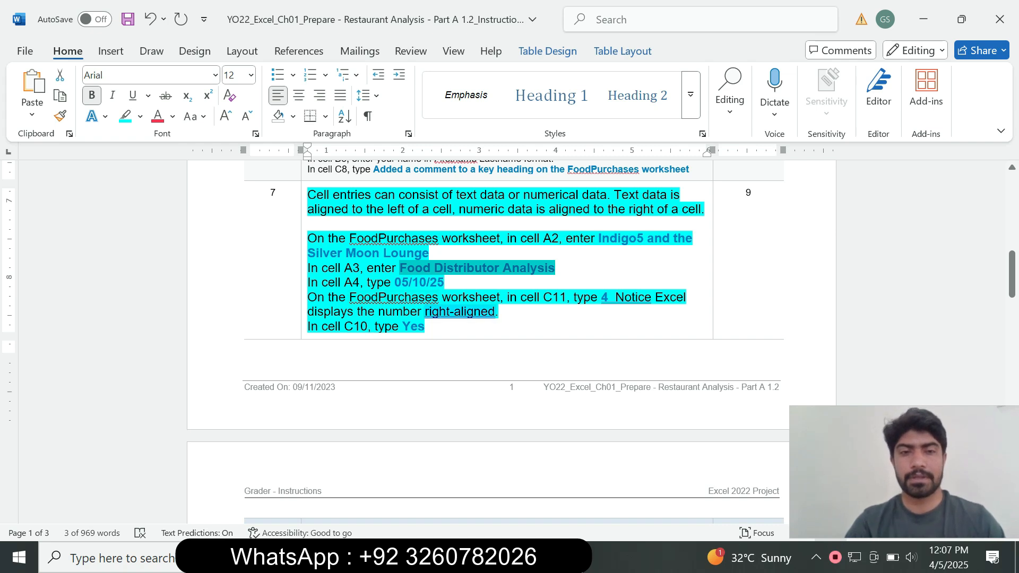
key("alt+Tab")
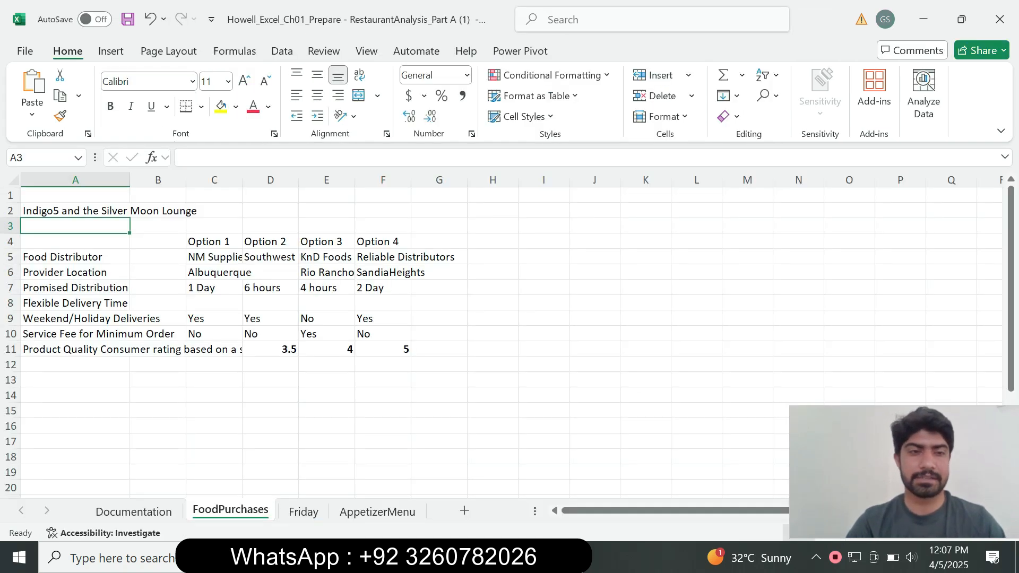
key("F2")
key("ctrl+v")
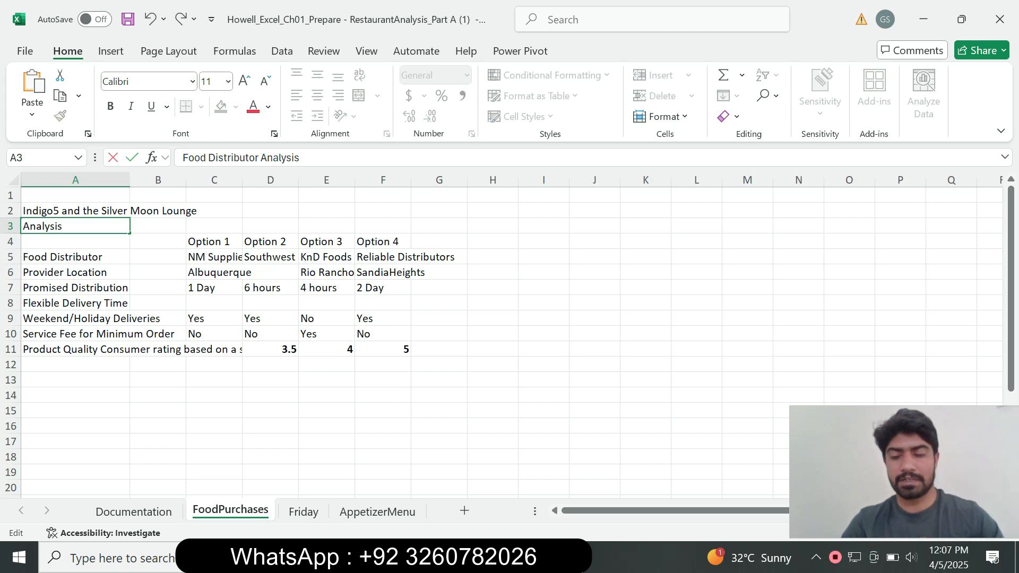
key("Return")
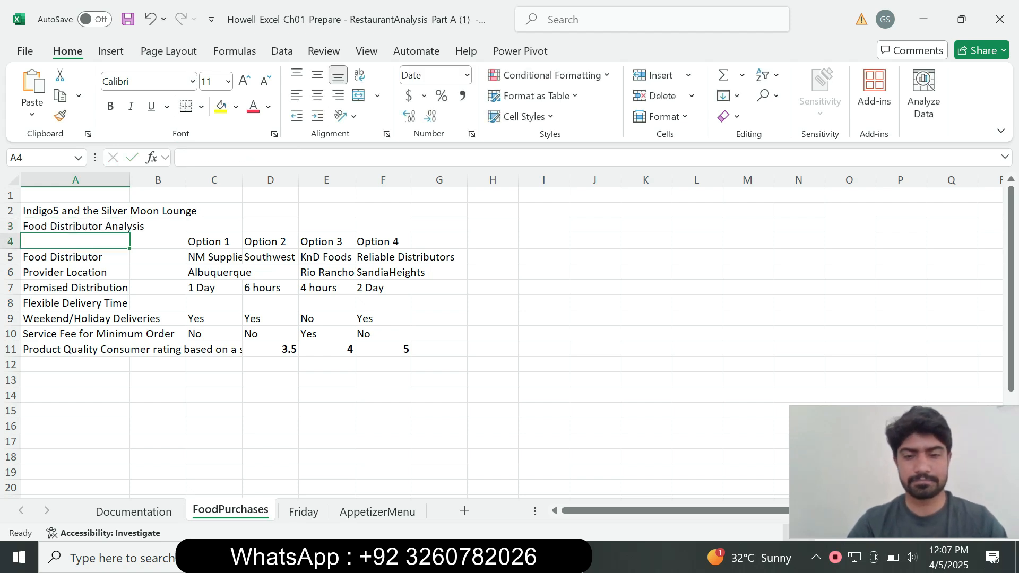
key("alt+Tab")
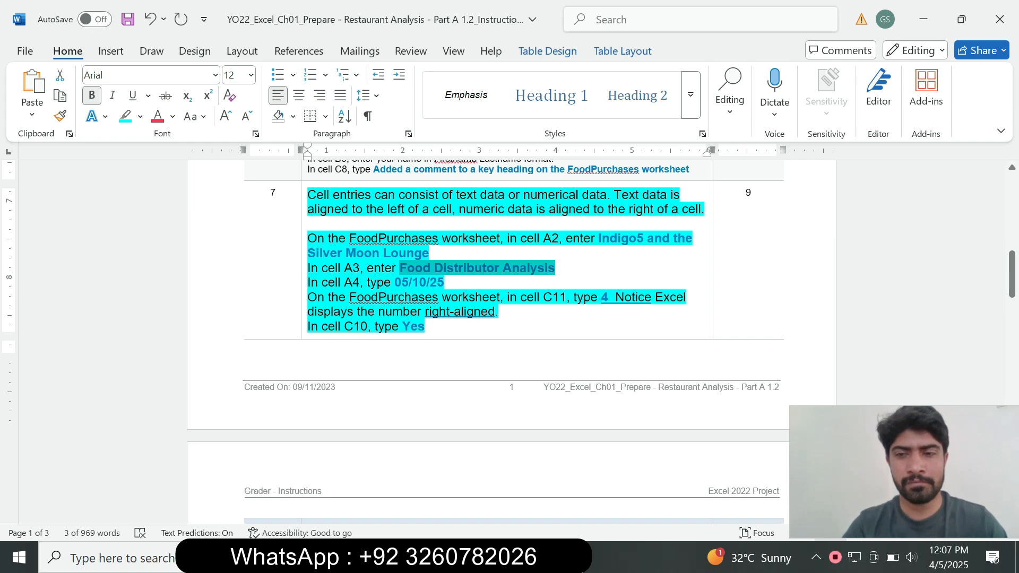
Step: Copy the date 05/10/25 from step 7 into cell A4 of Excel's FoodPurchases worksheet, and return to the Word instructions
left_click_drag(395, 282, 447, 283)
key("ctrl+c")
left_click(401, 282)
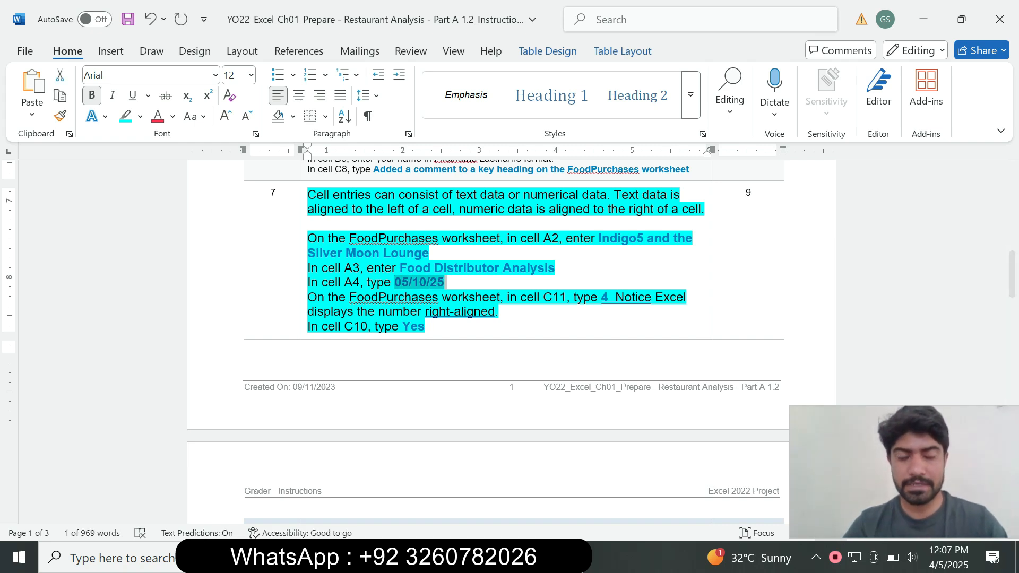
left_click(526, 557)
key("F2")
key("ctrl+v")
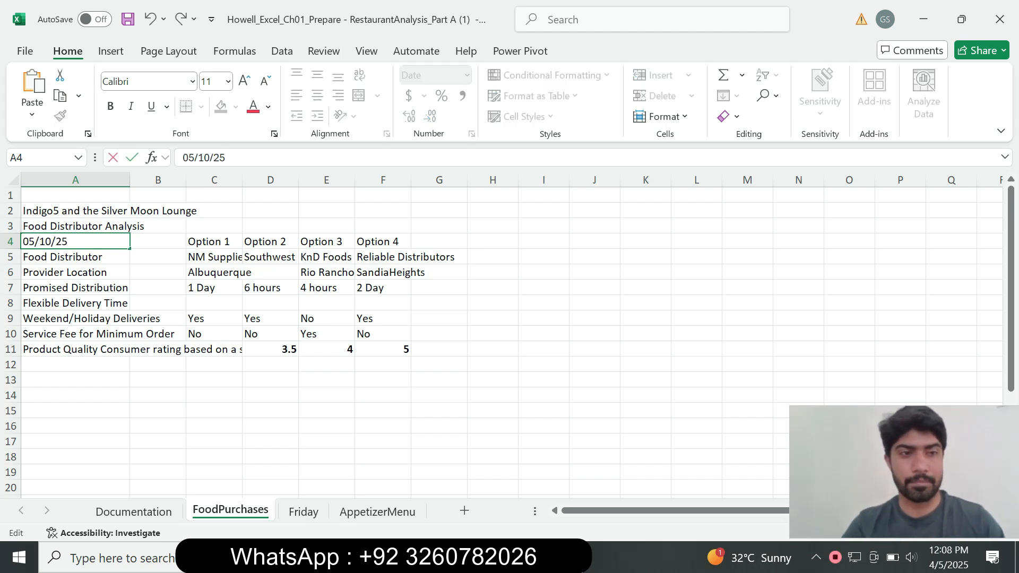
key("Return")
key("alt+Tab")
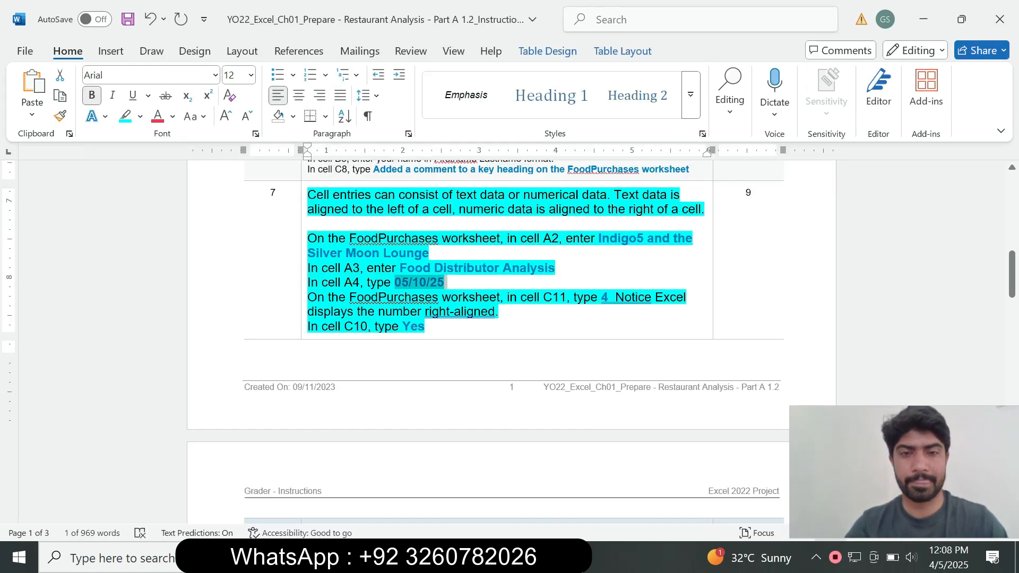
Step: Read the remaining step 7 entries in Word, enter 4 in cell C11 of Excel's FoodPurchases worksheet, and check its alignment
left_click_drag(309, 297, 428, 326)
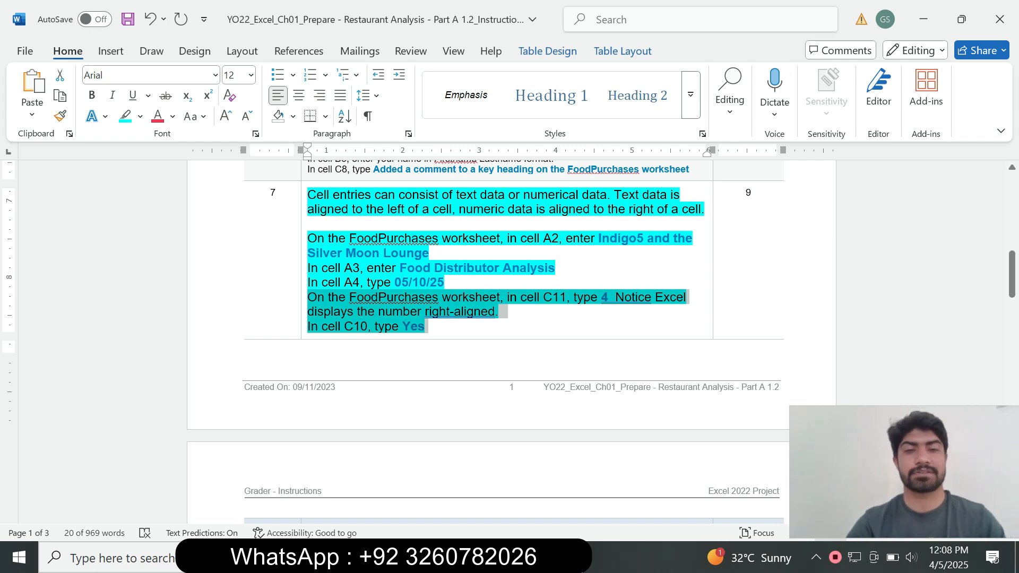
left_click(367, 326)
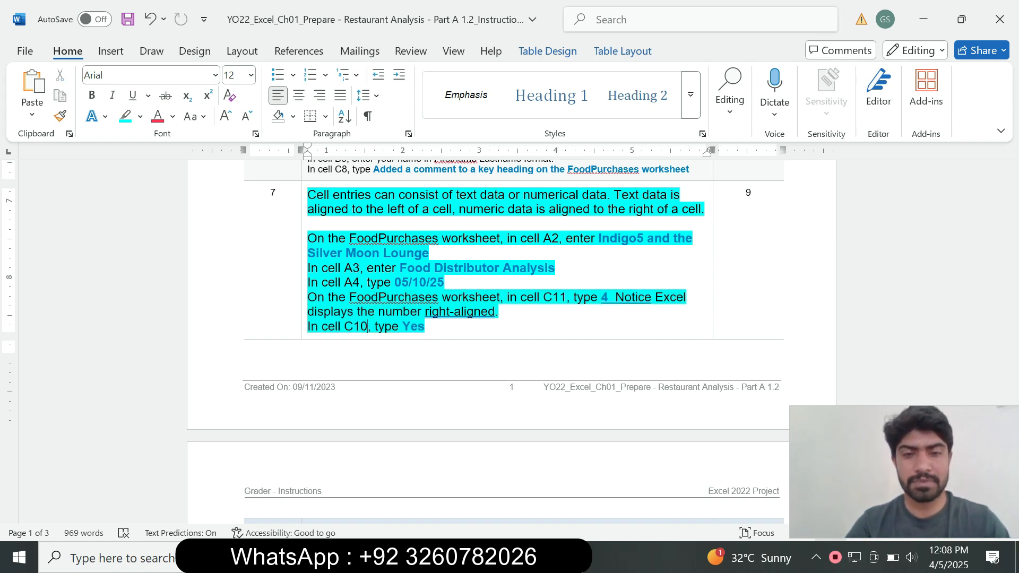
key("alt+Tab")
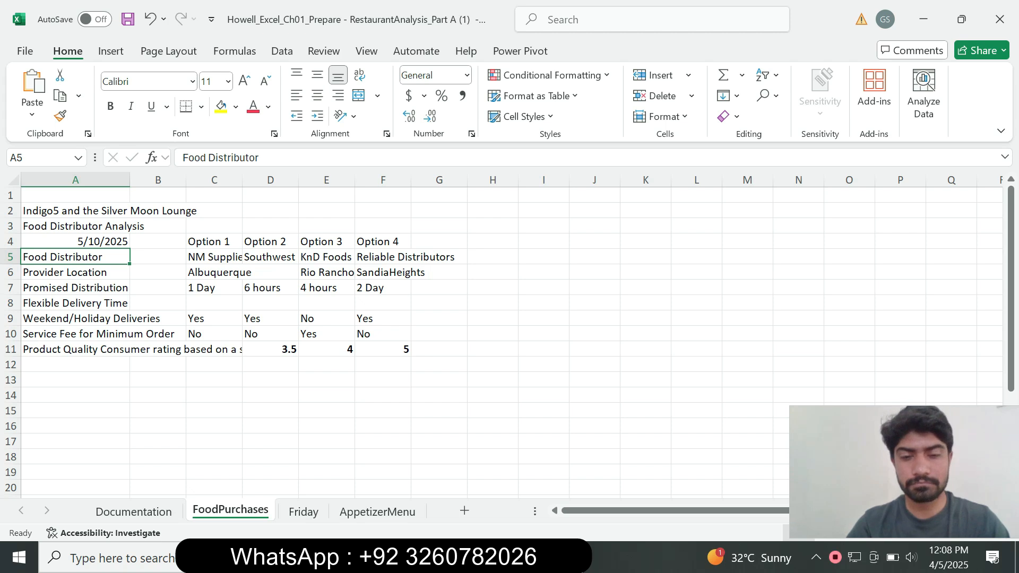
key("alt+Tab")
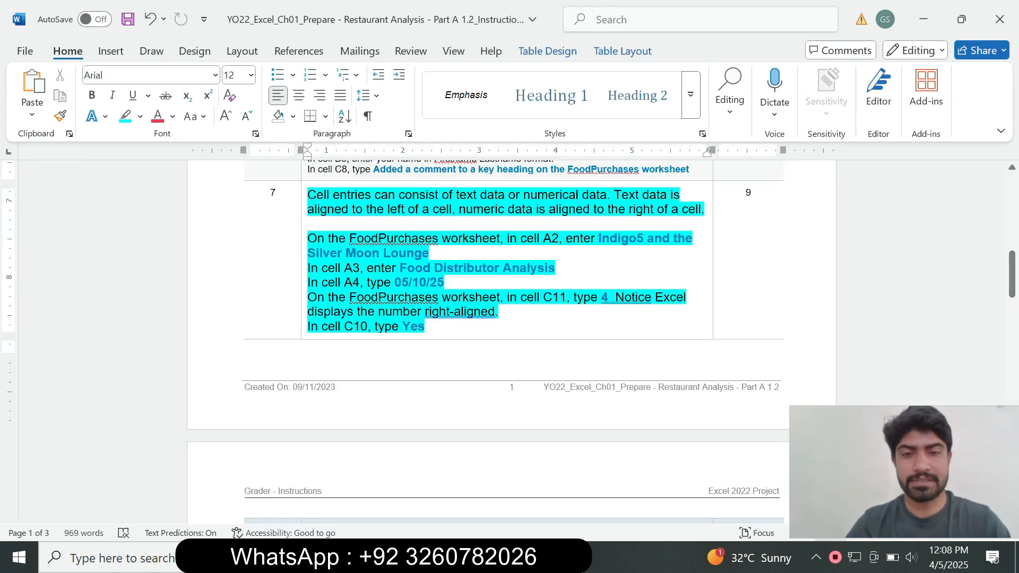
key("alt+Tab")
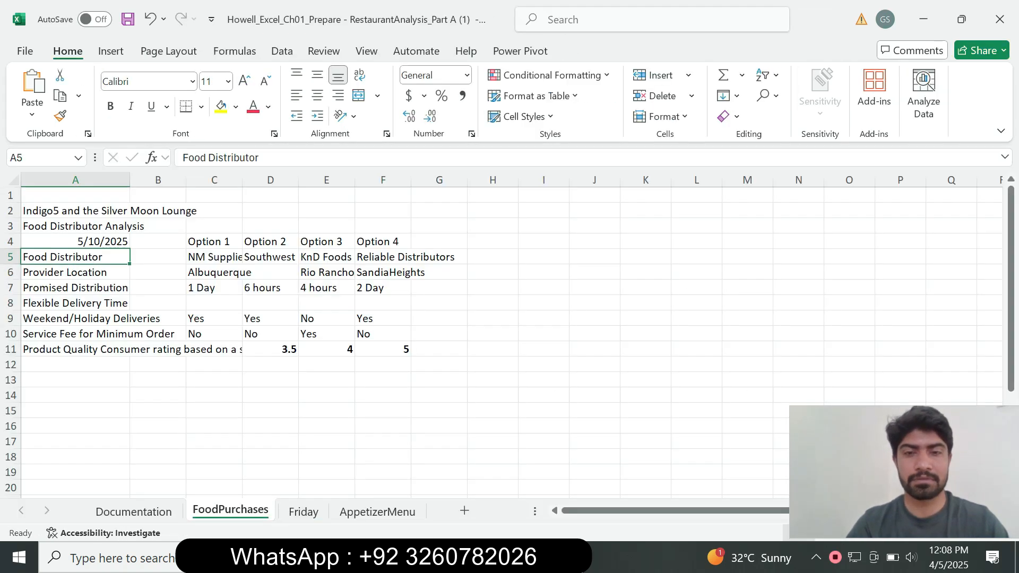
left_click(213, 349)
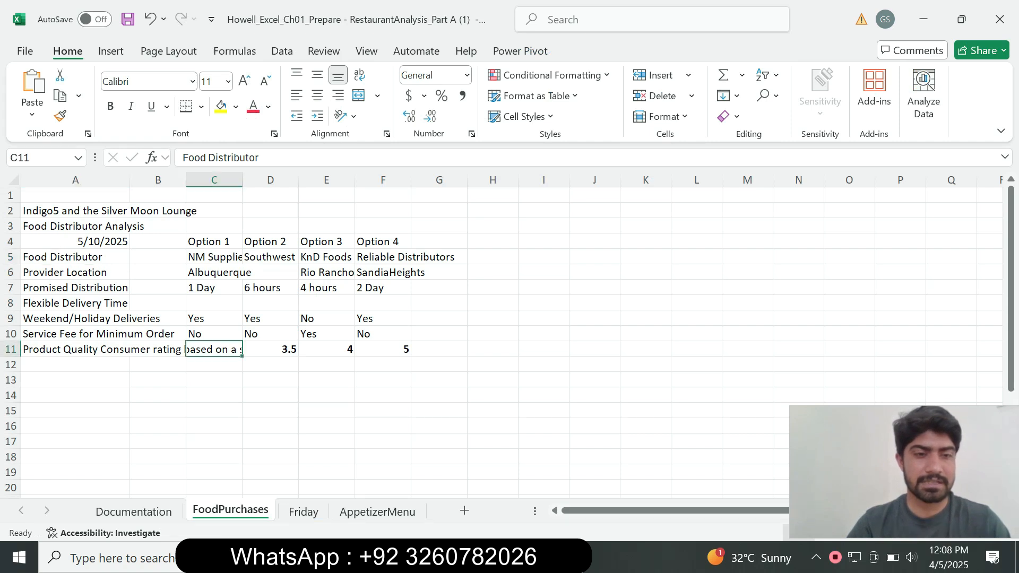
type("4")
key("Return")
key("alt+Tab")
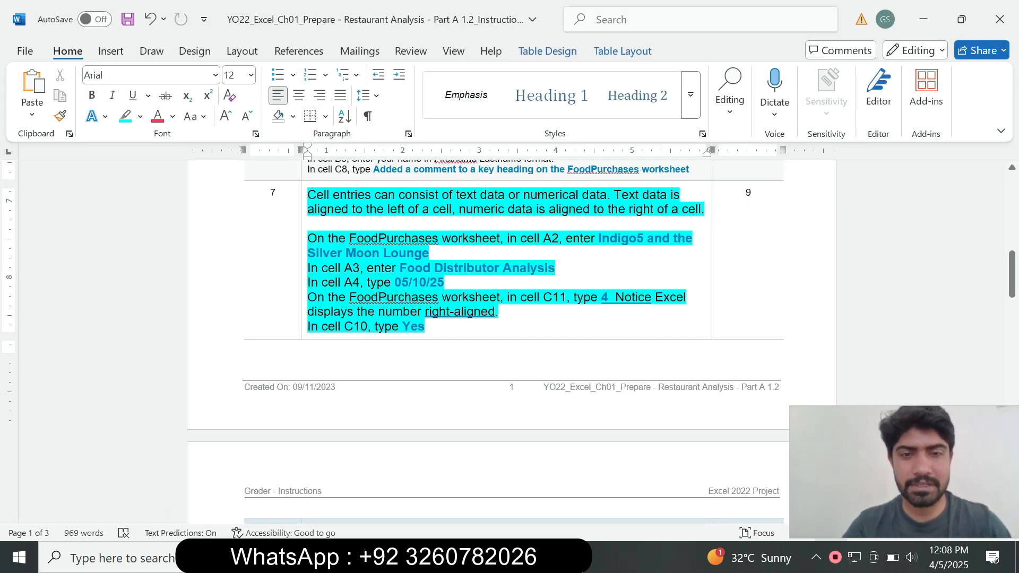
left_click(488, 557)
left_click(214, 349)
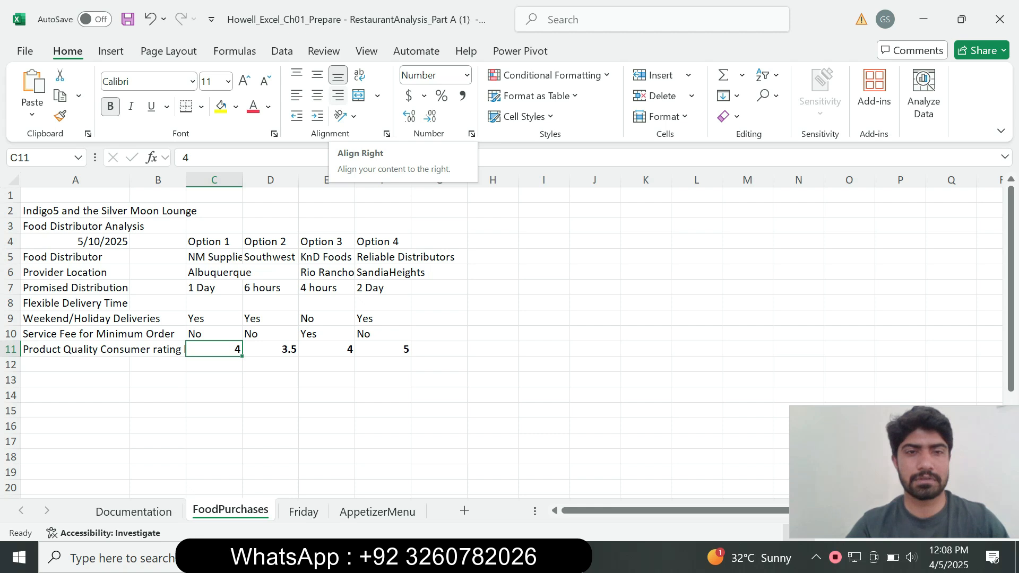
Step: Check the last step 7 entry in Word and replace the content of cell C10 in Excel's FoodPurchases worksheet with Yes
key("alt+Tab")
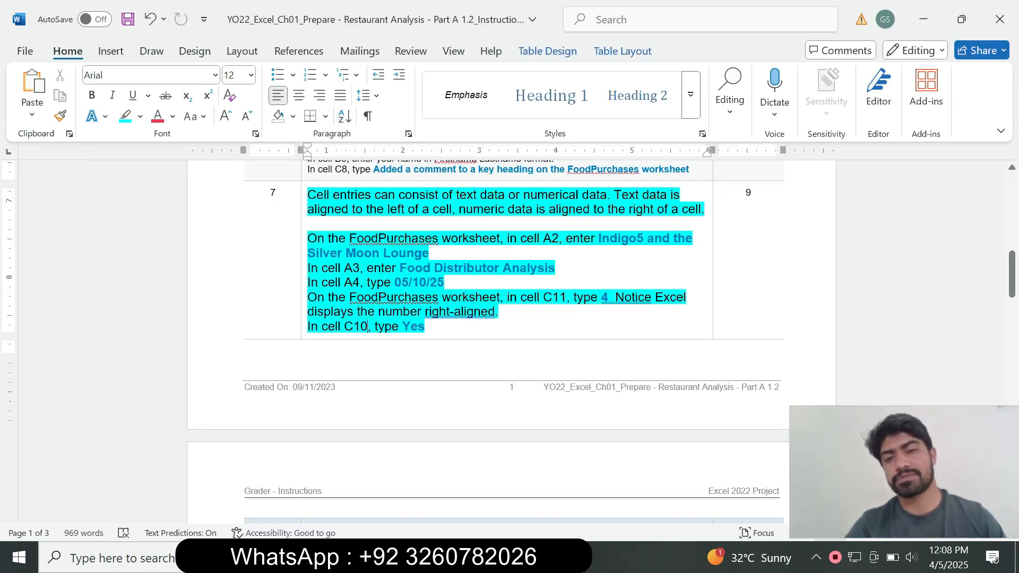
left_click_drag(402, 326, 425, 327)
left_click(487, 557)
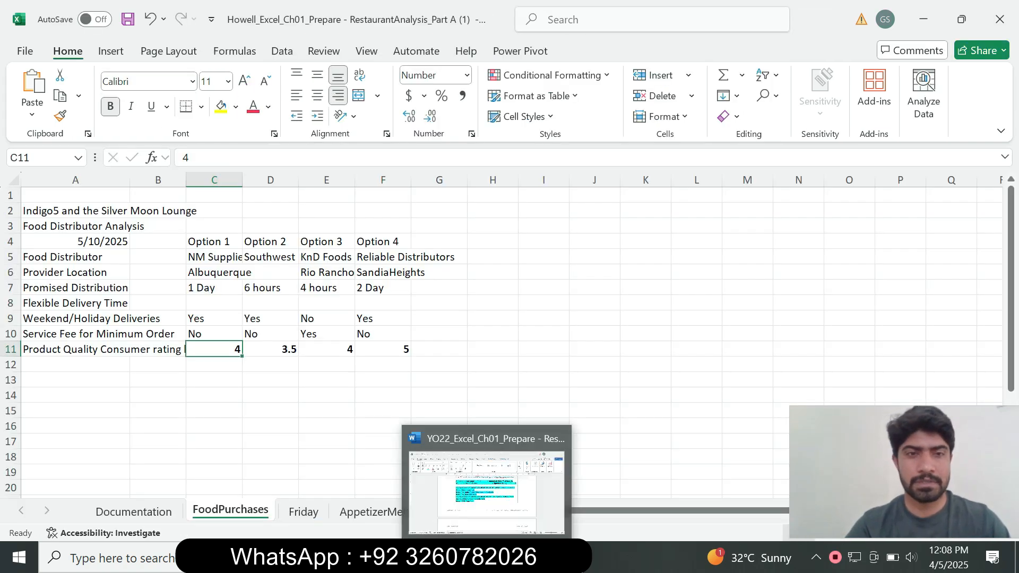
key("Up")
key("Up")
key("Up")
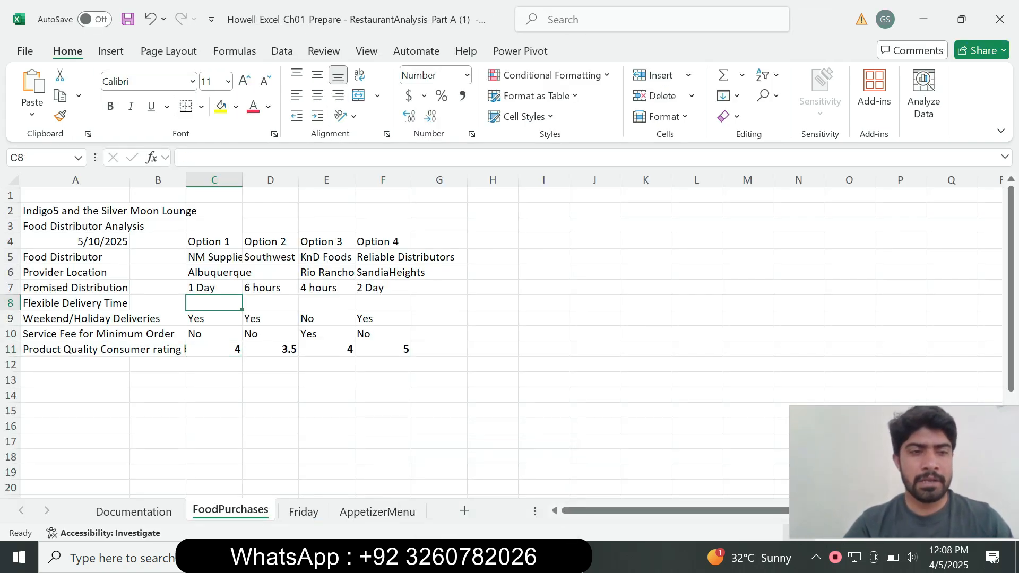
key("Down")
key("Down")
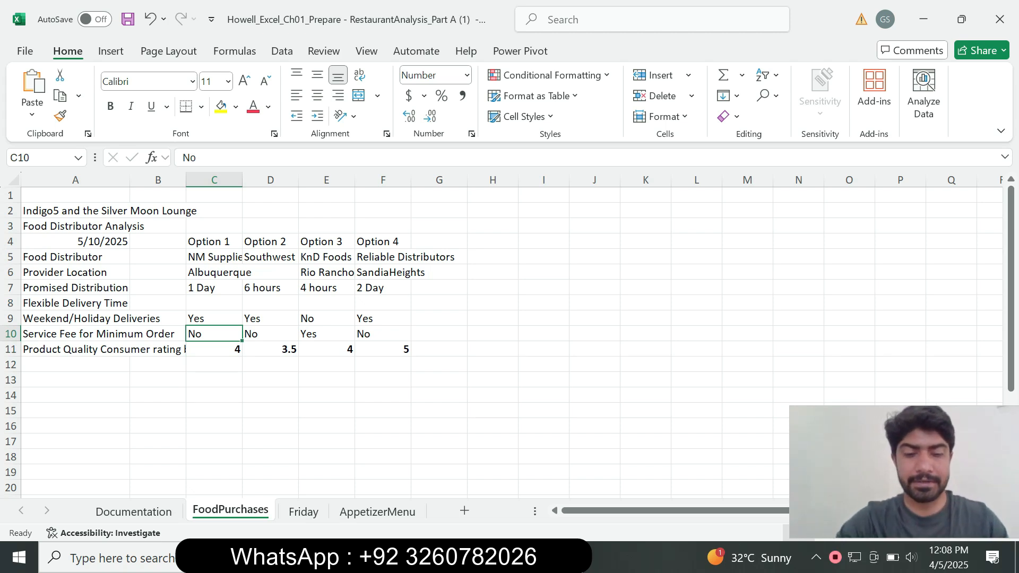
key("BackSpace")
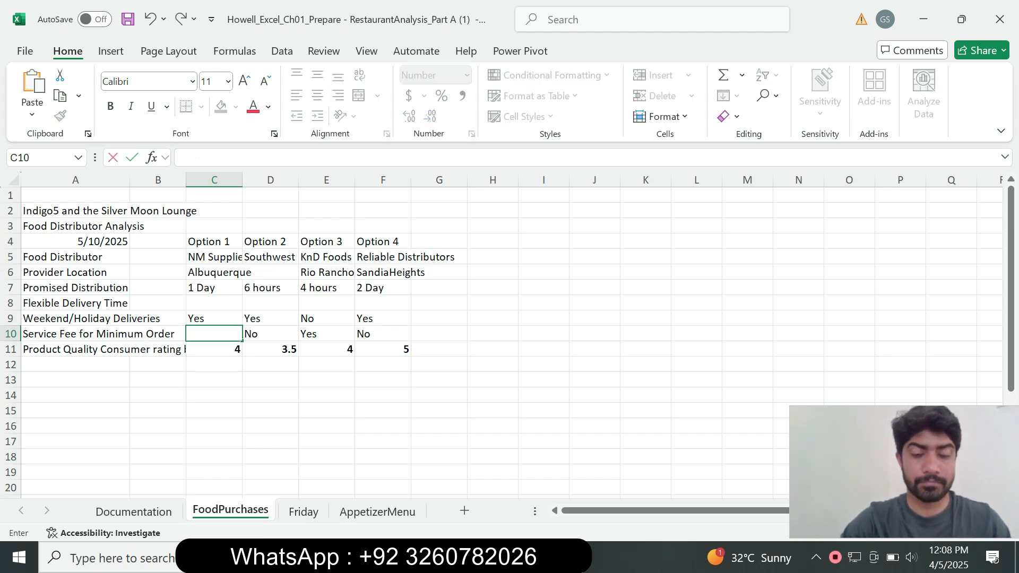
type("Yes")
key("Return")
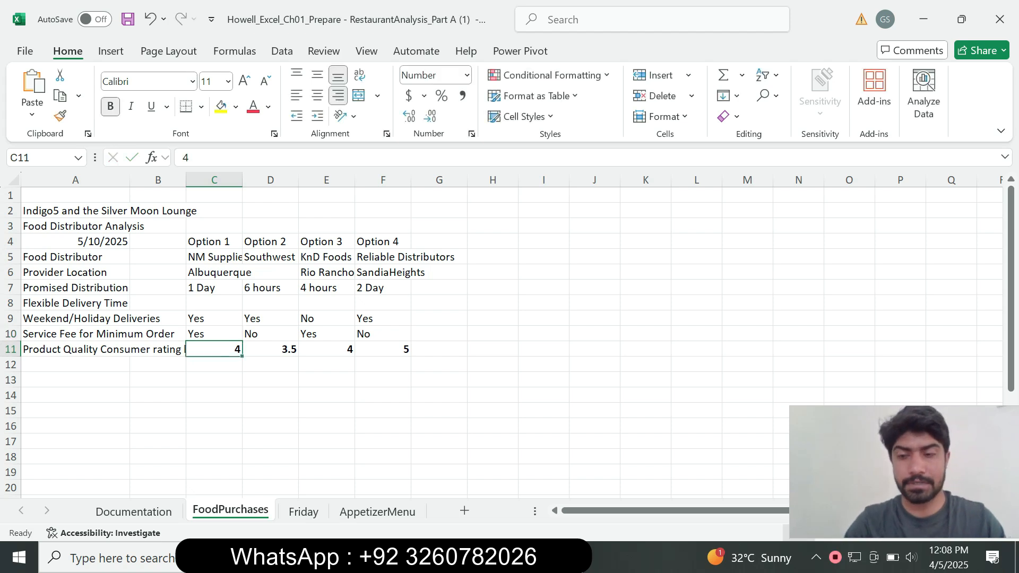
Step: Go back to the Word instructions, set the step 7 text to 9 pt and clear the highlight from its instruction text
key("alt+Tab")
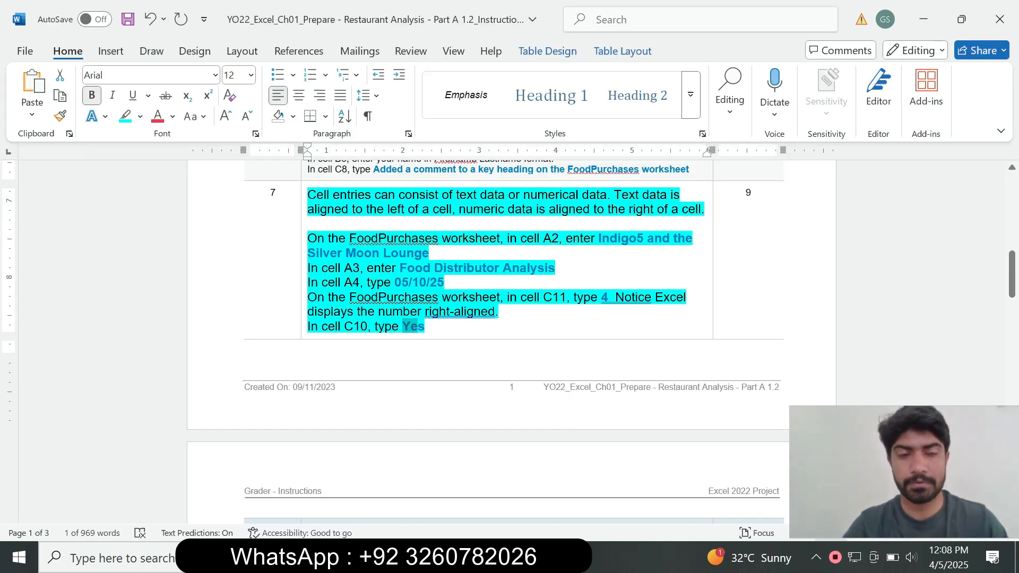
left_click_drag(425, 326, 282, 228)
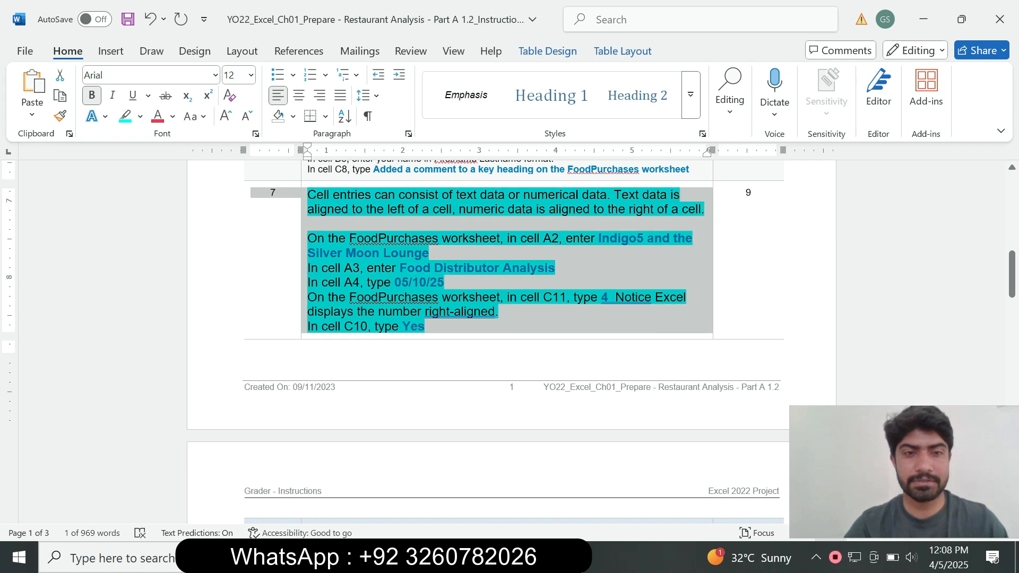
left_click(383, 180)
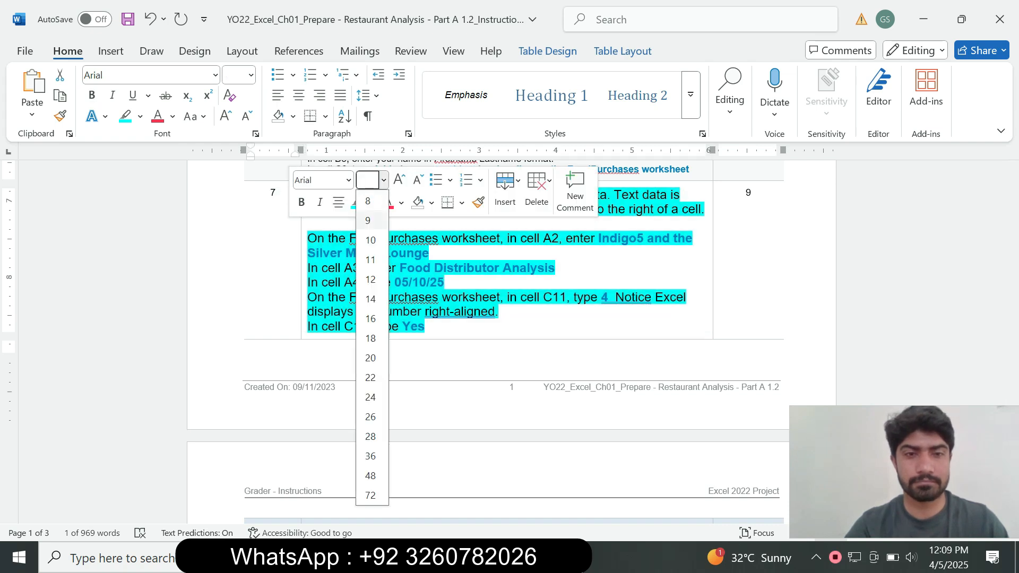
left_click(369, 221)
left_click(370, 203)
left_click(395, 331)
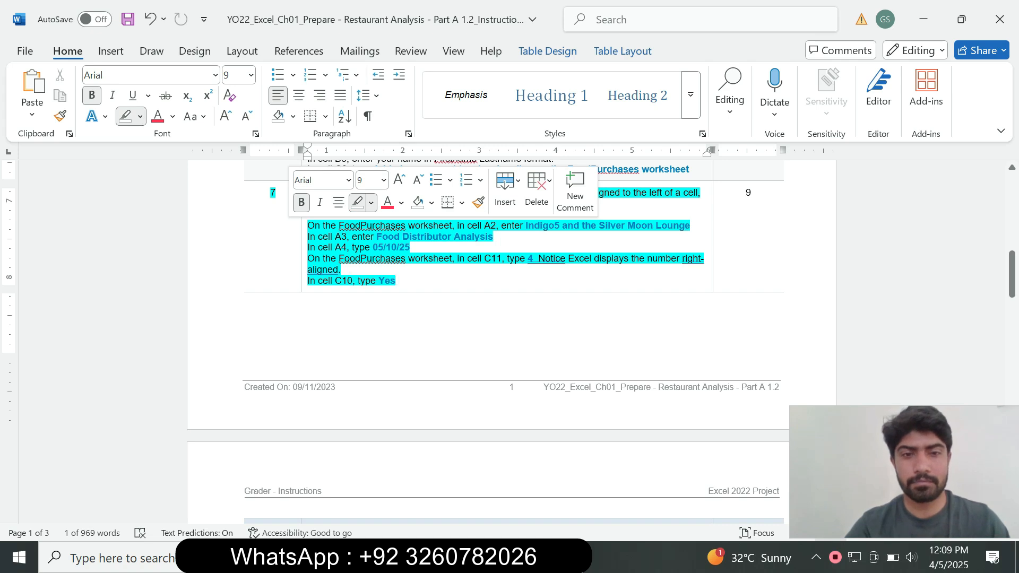
left_click_drag(397, 281, 307, 193)
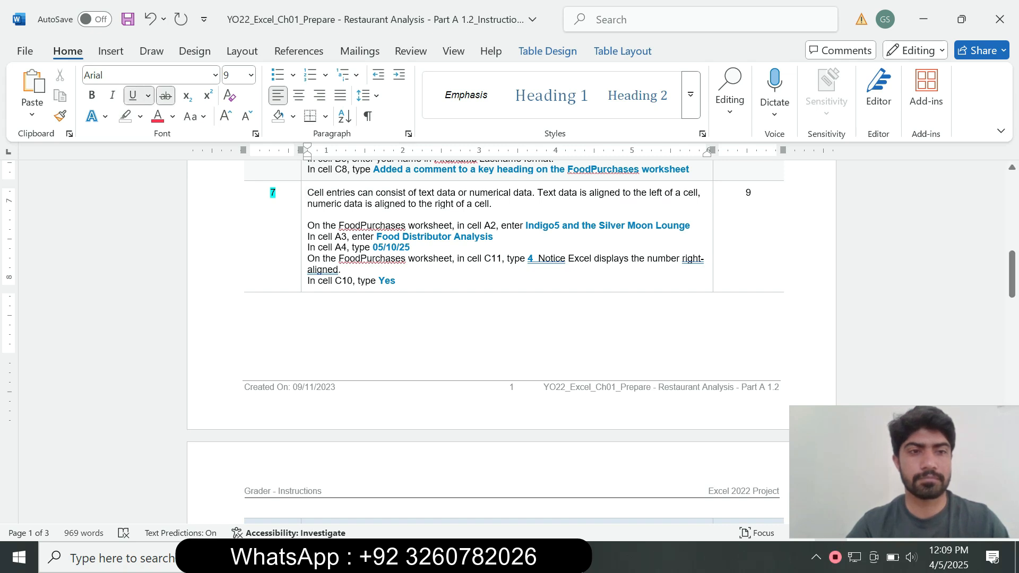
Step: Highlight the step 8 row's number and instruction text in turquoise
left_click_drag(1012, 274, 1012, 321)
left_click_drag(556, 266, 292, 210)
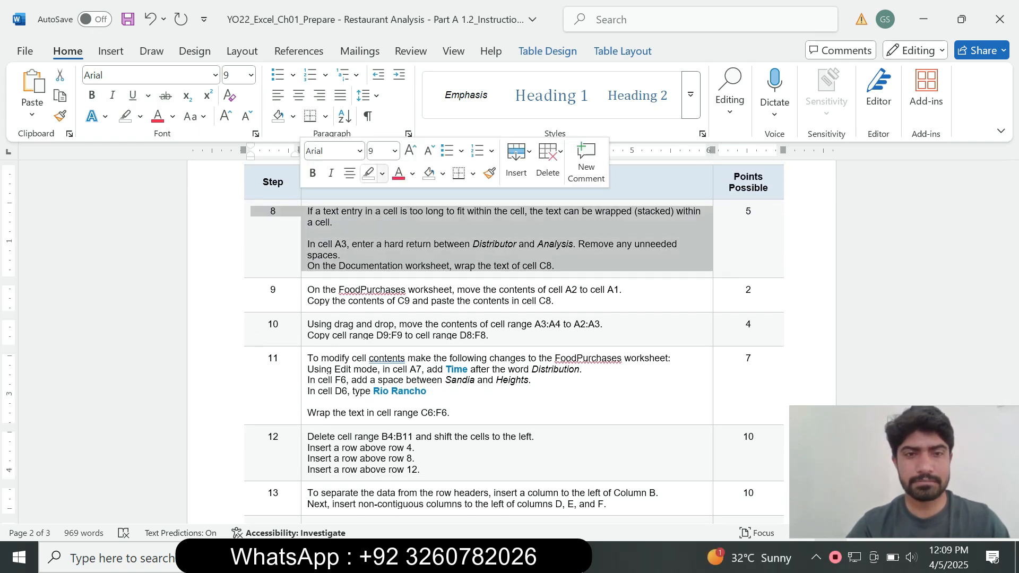
left_click(382, 173)
left_click(432, 227)
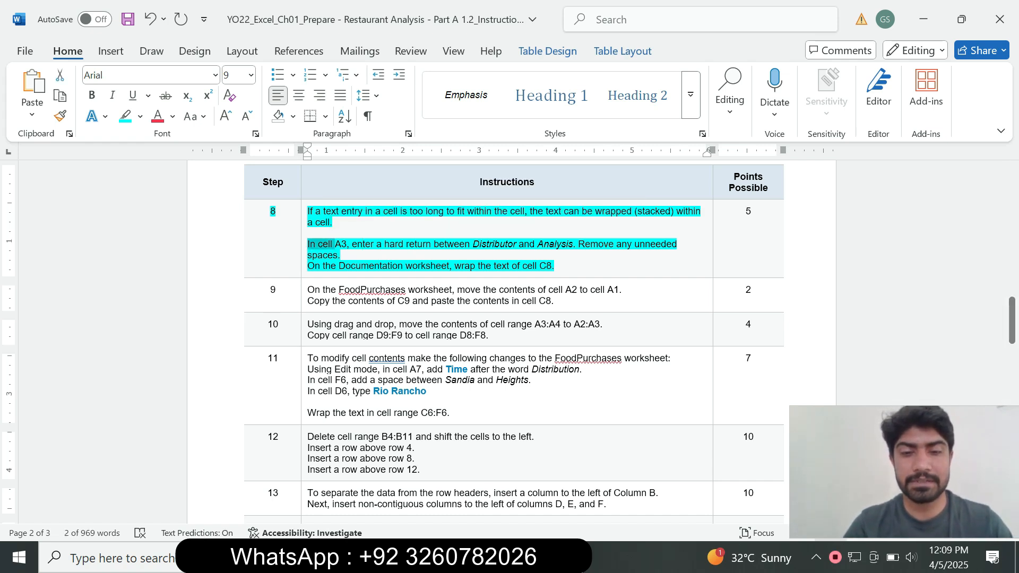
Step: Select cell A3 on the FoodPurchases worksheet in Excel and return to the step 8 instructions in Word
key("alt+Tab")
key("alt+Tab")
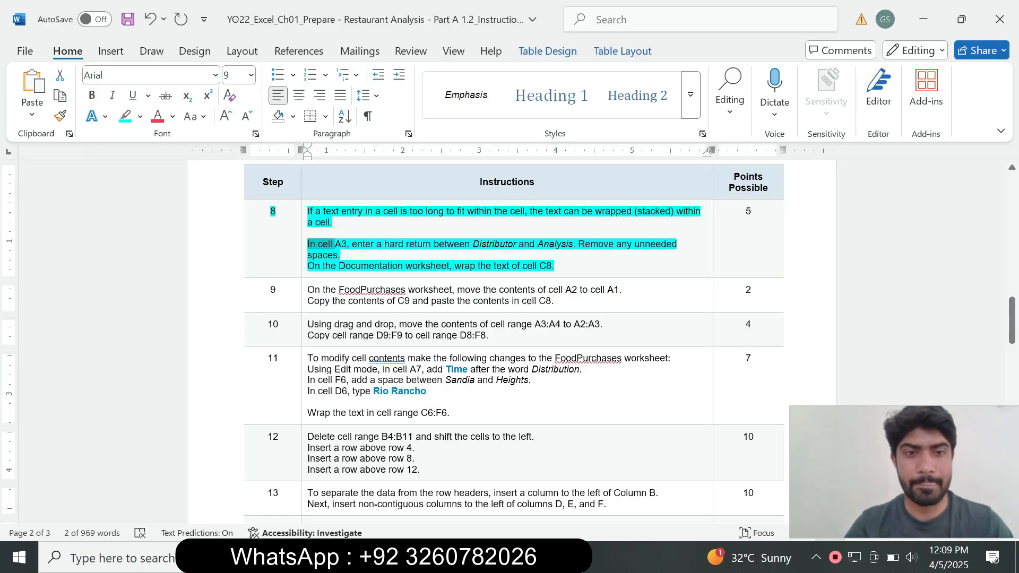
key("alt+Tab")
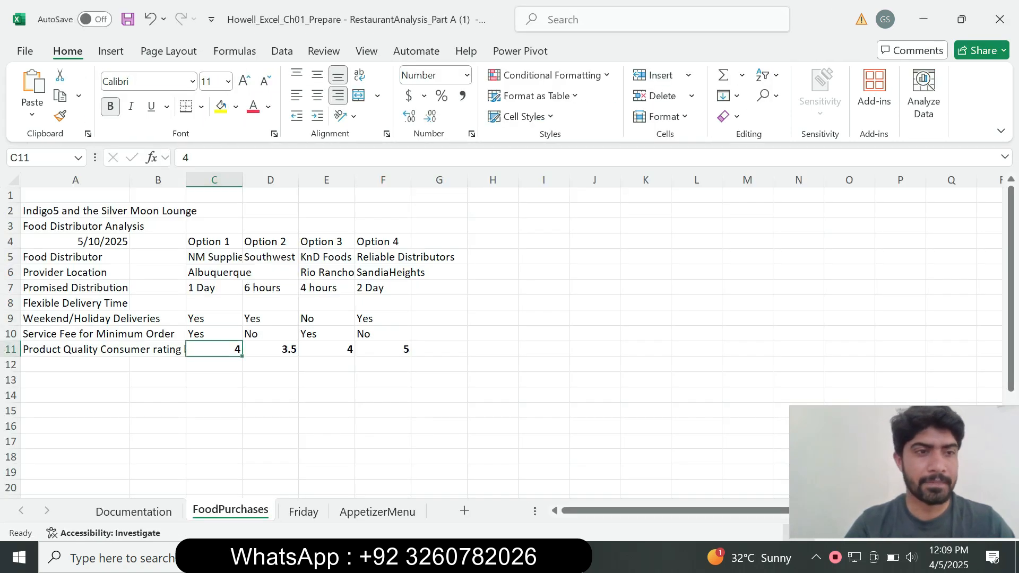
left_click(129, 227)
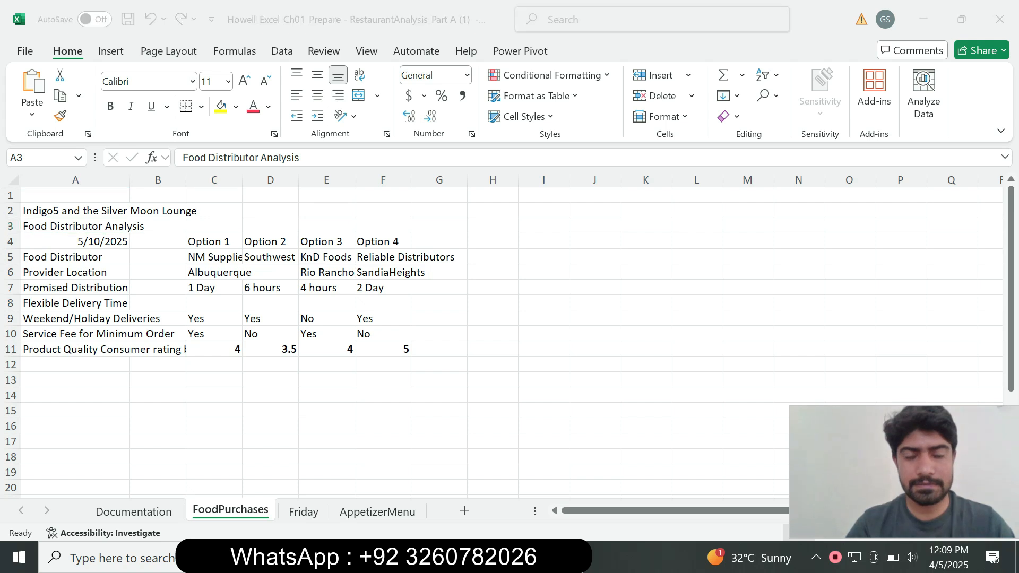
key("alt+Tab")
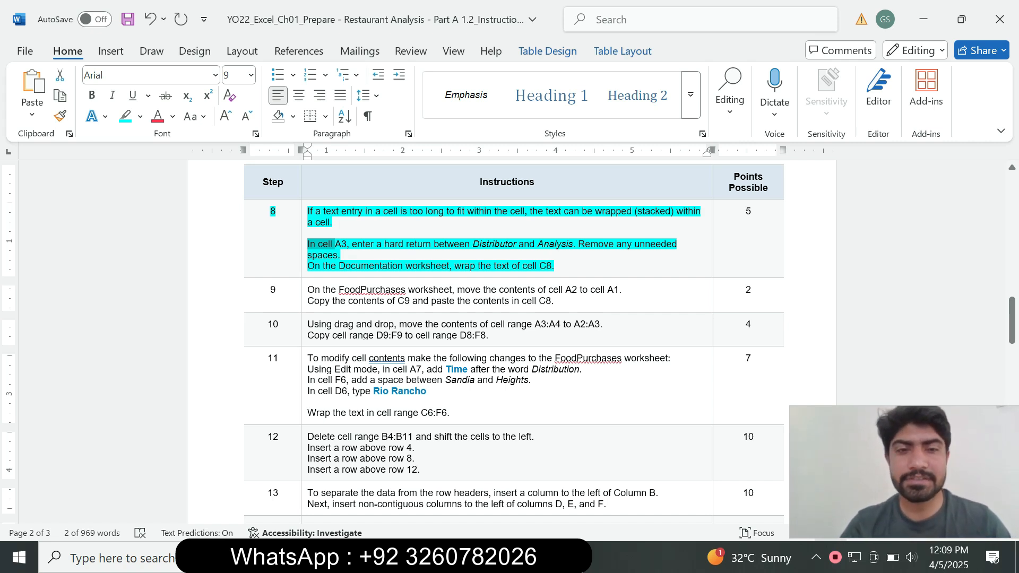
Step: Check the Documentation instruction of step 8 in Word and wrap the text of cell C8 on Excel's Documentation worksheet
left_click_drag(327, 266, 366, 265)
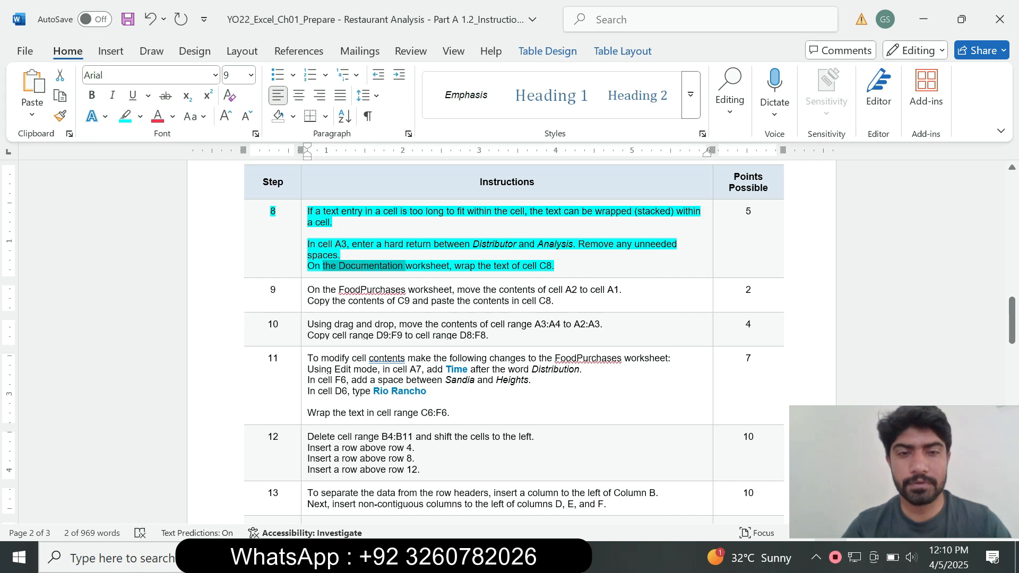
key("alt+Tab")
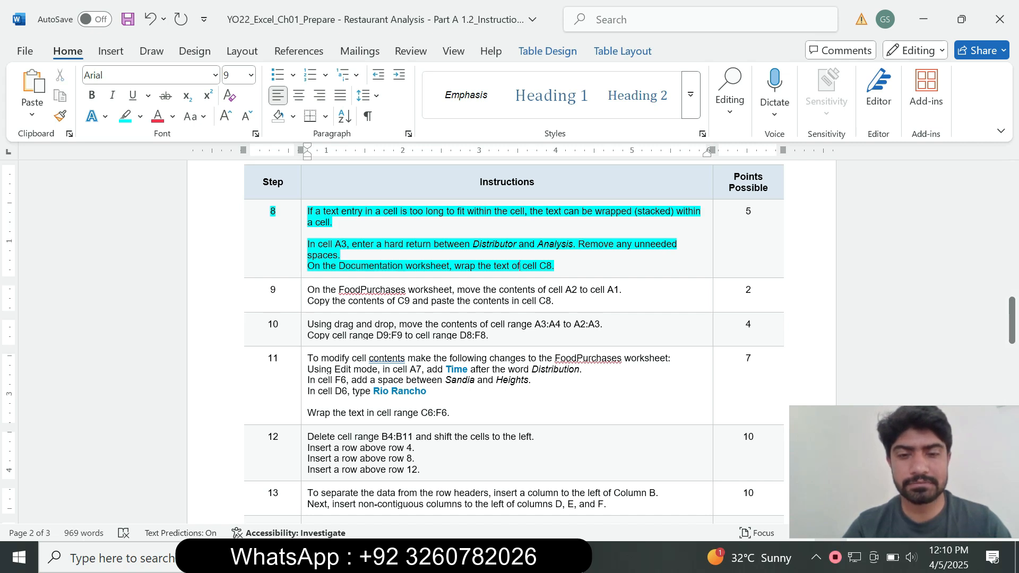
key("ctrl+Page_Up")
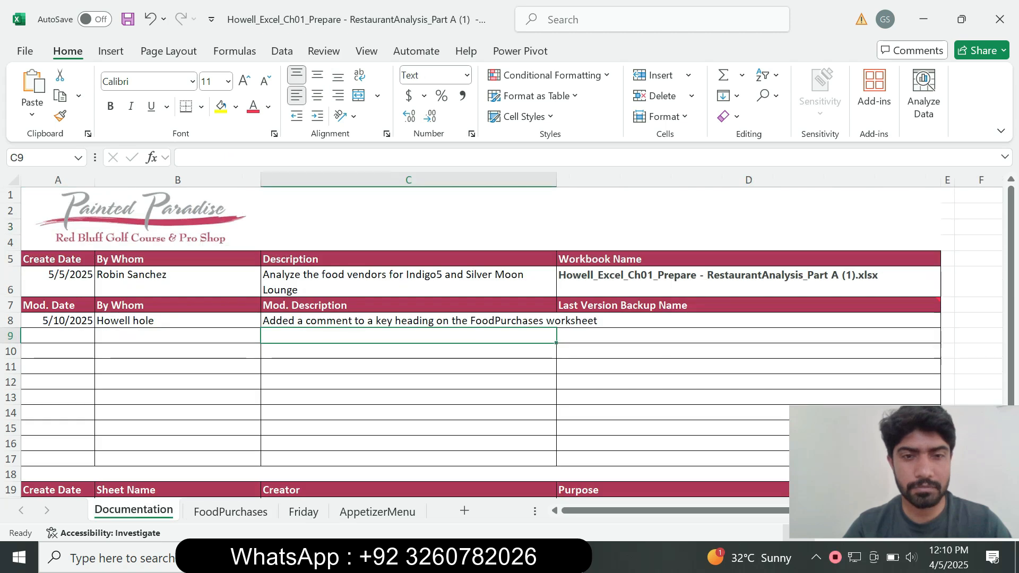
key("alt+Tab")
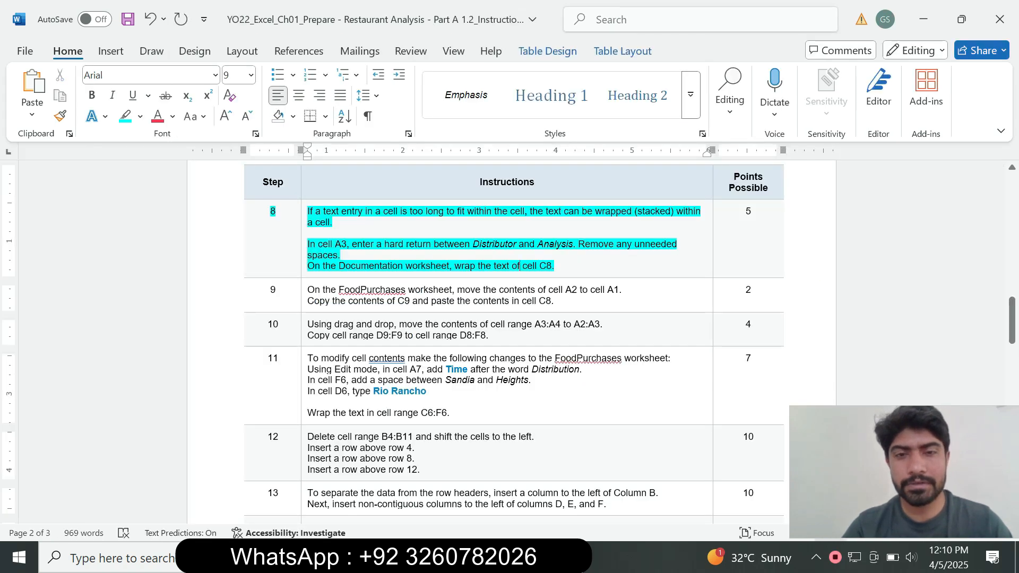
key("alt+Tab")
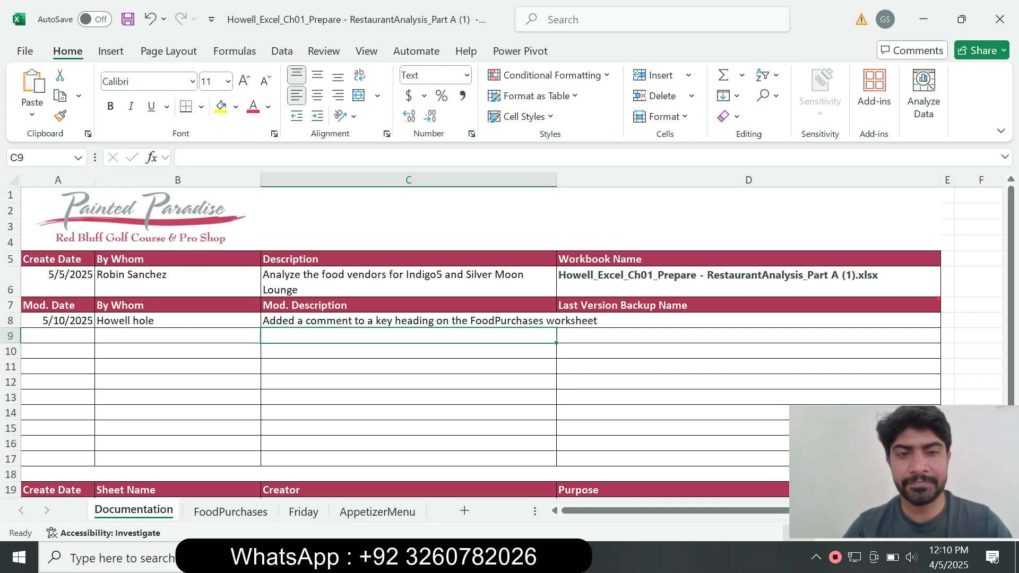
left_click(409, 320)
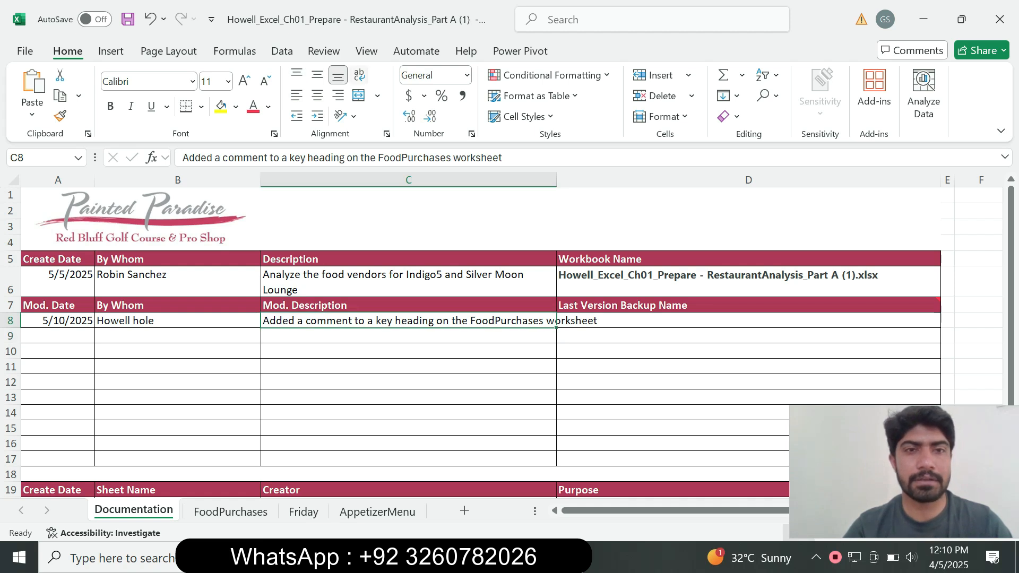
left_click(359, 75)
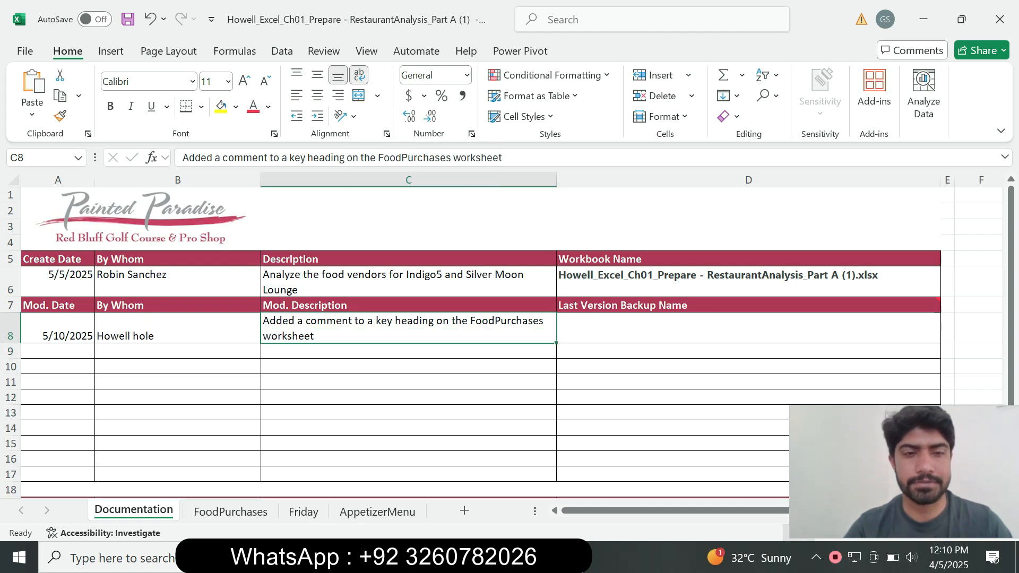
Step: Go back to the Word instructions and clear the highlight from the step 8 row's number and instruction text
key("alt+Tab")
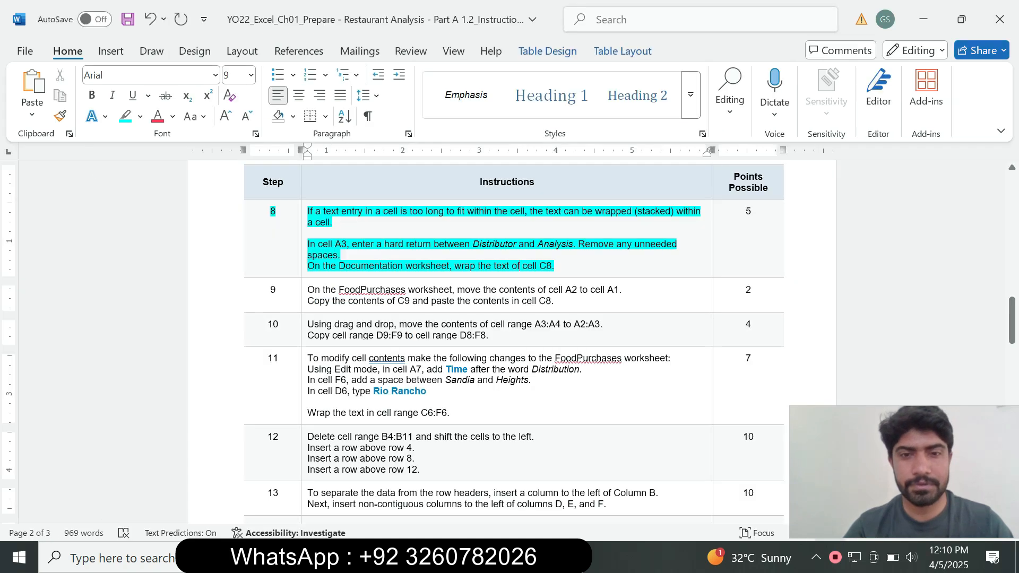
left_click_drag(556, 266, 288, 213)
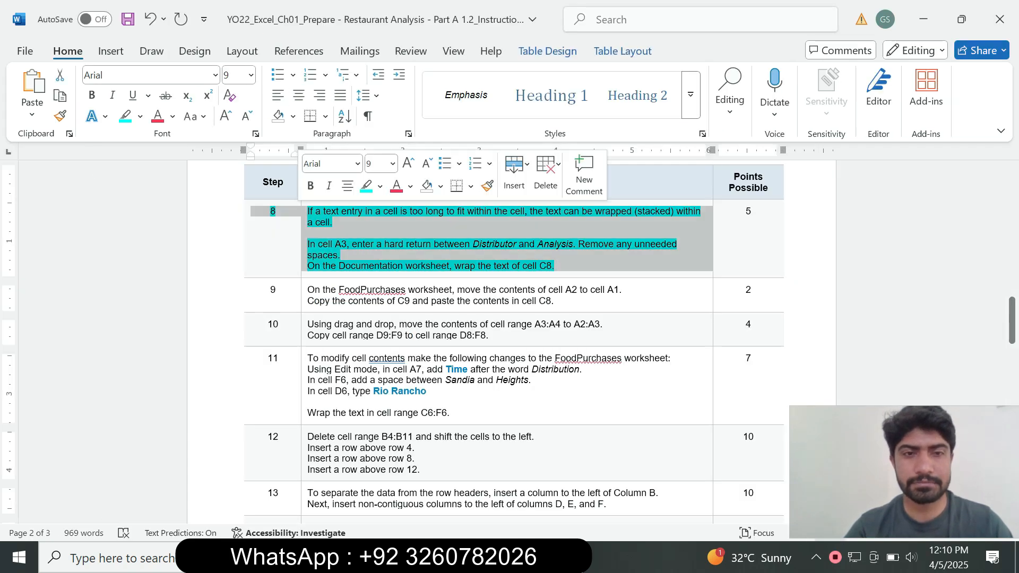
left_click(379, 186)
left_click(366, 314)
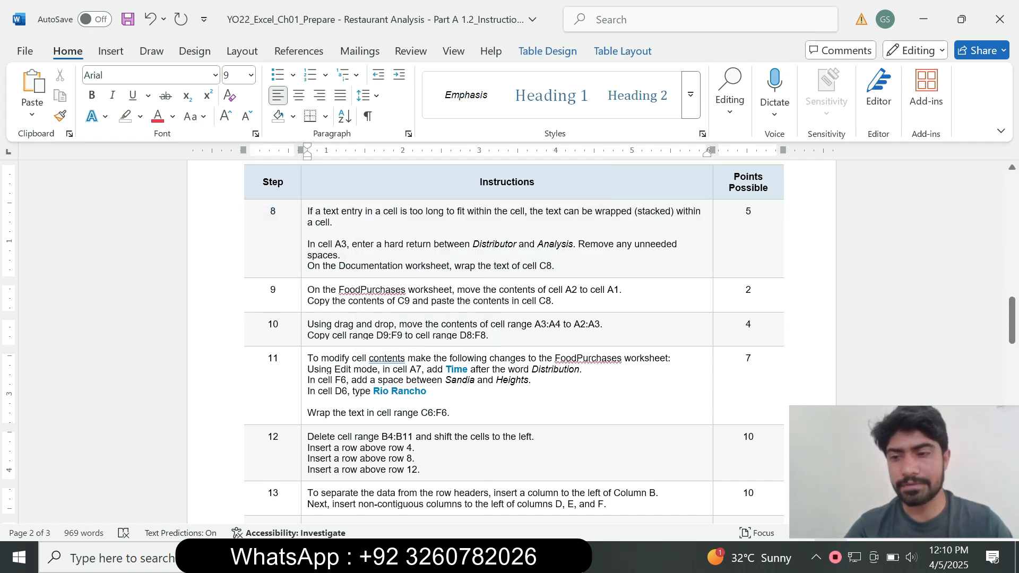
Step: Set the step 9 instruction text to 14 pt and highlight it in turquoise
left_click(303, 304)
left_click(400, 257)
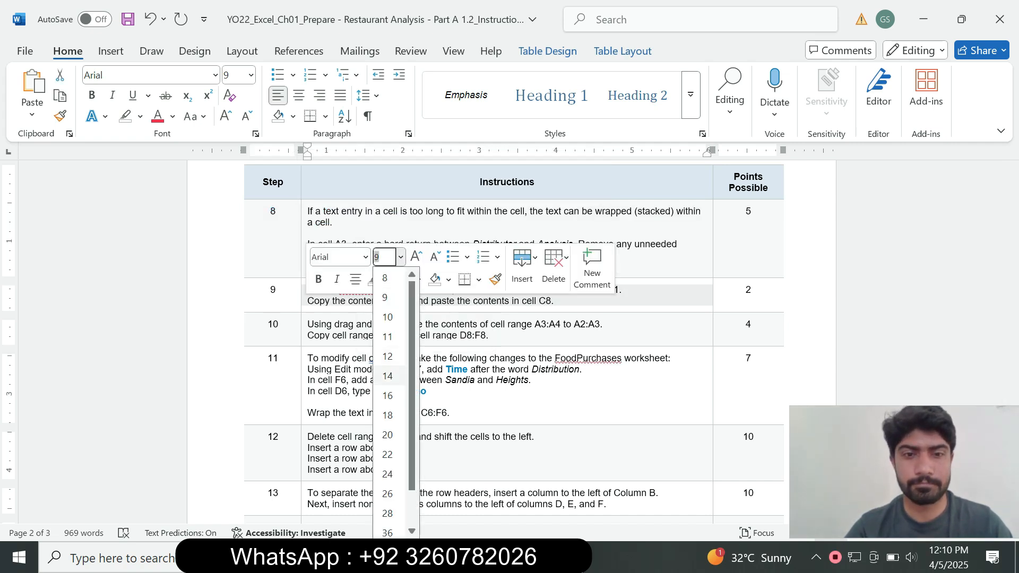
left_click(388, 376)
left_click(388, 280)
left_click(426, 335)
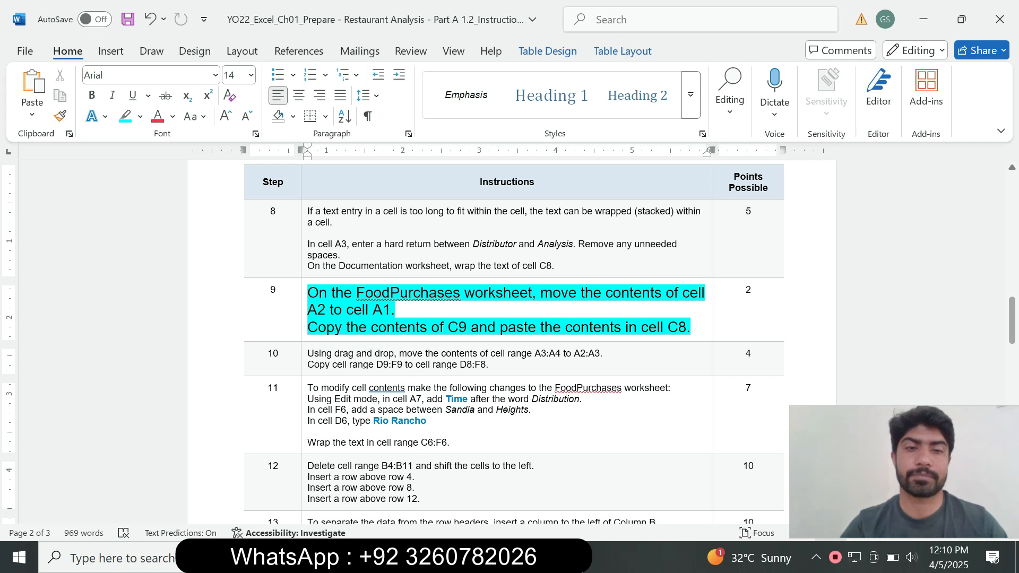
Step: Mark the worksheet name in Word's step 9 instruction and open the FoodPurchases worksheet in Excel
left_click_drag(331, 293, 463, 292)
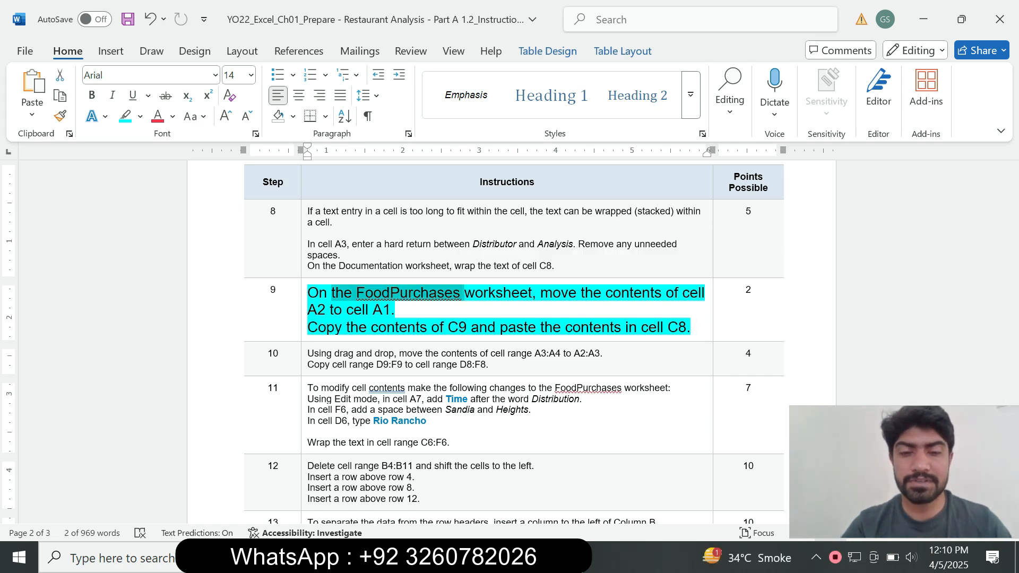
left_click(525, 557)
left_click(230, 512)
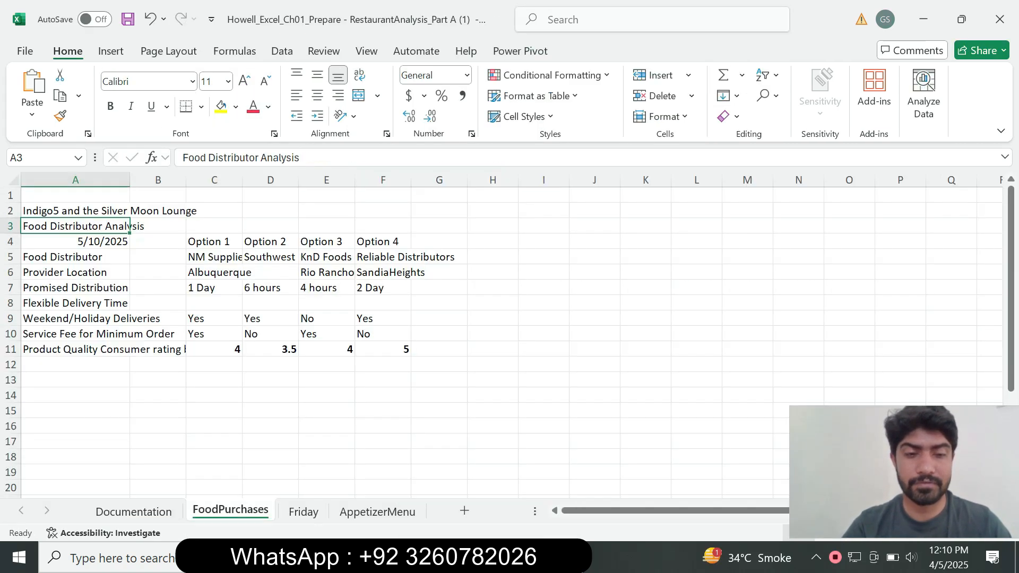
Step: Check the cells named in step 9 in Word and move the content of cell A2 to A1 on Excel's FoodPurchases worksheet
key("alt+Tab")
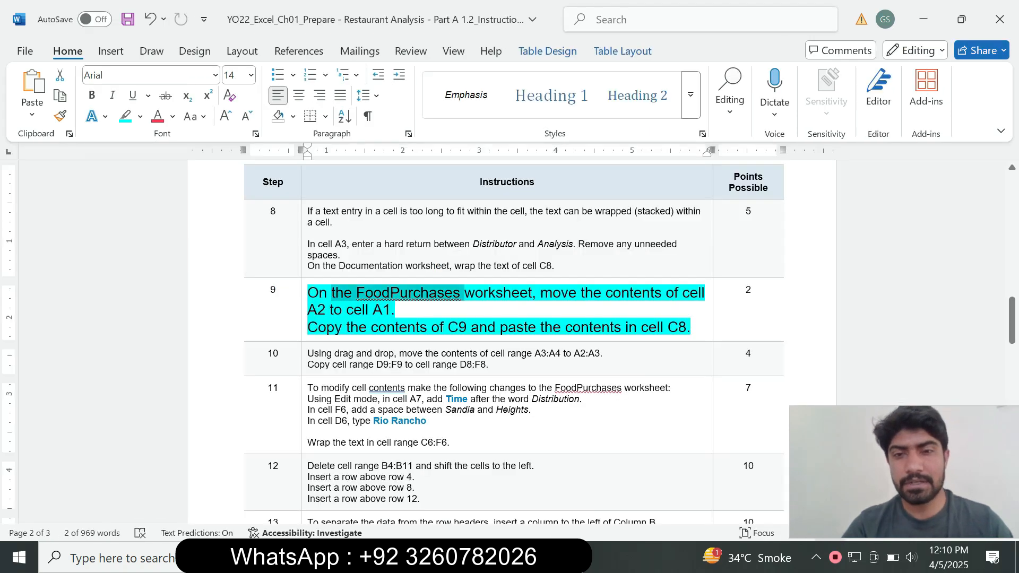
left_click(396, 310)
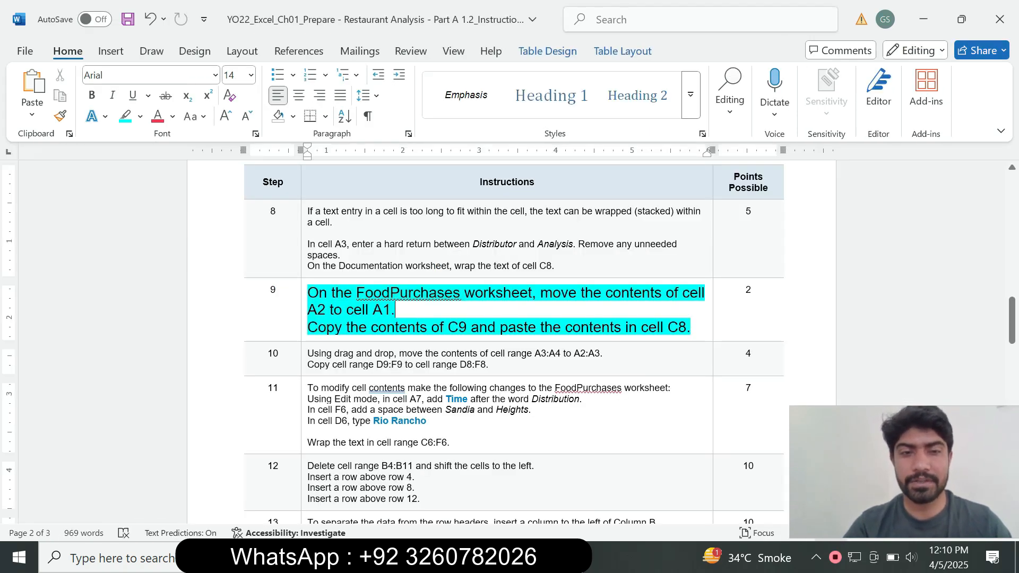
left_click_drag(308, 310, 369, 310)
left_click(486, 557)
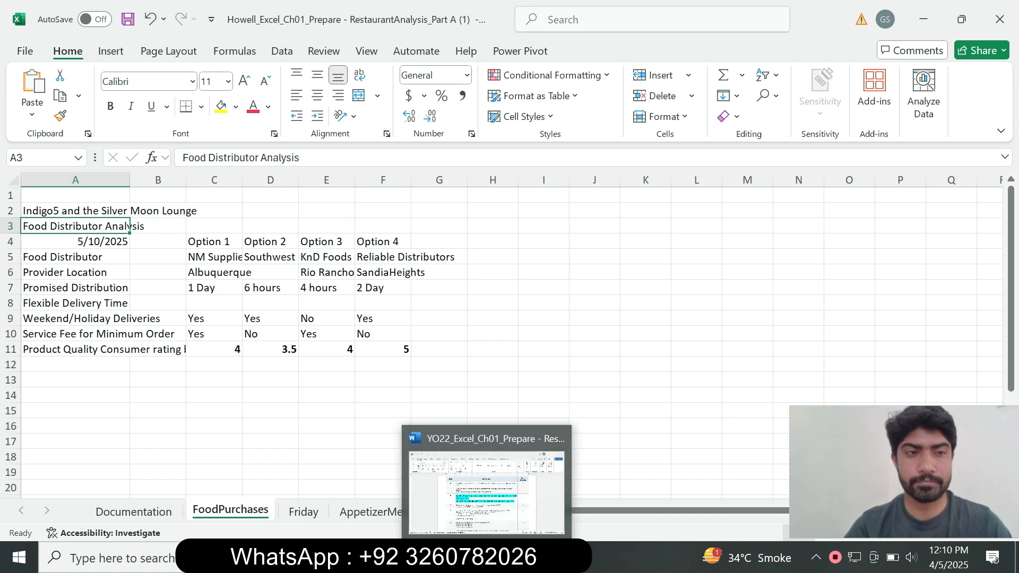
left_click(75, 211)
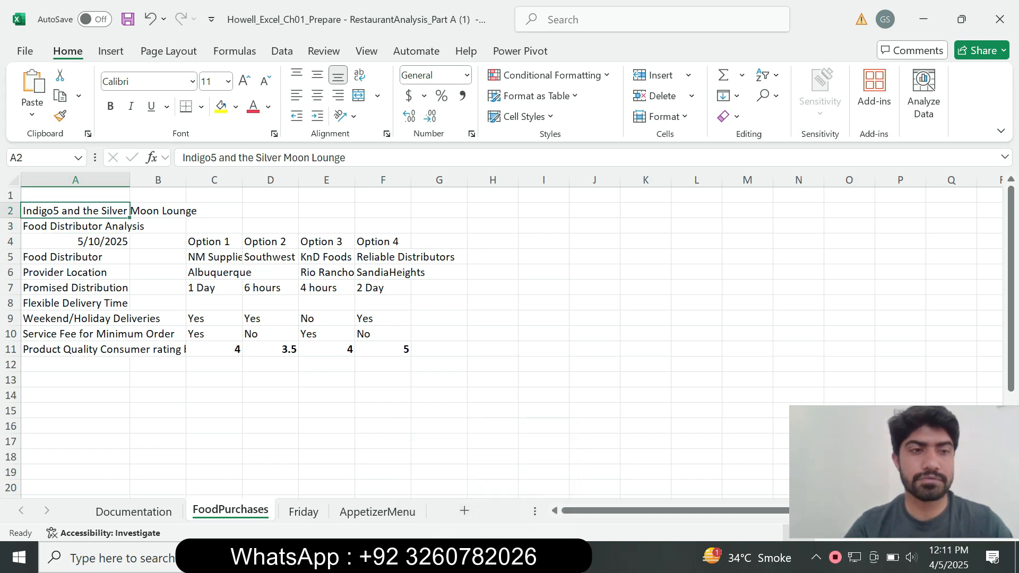
right_click(56, 211)
left_click(131, 105)
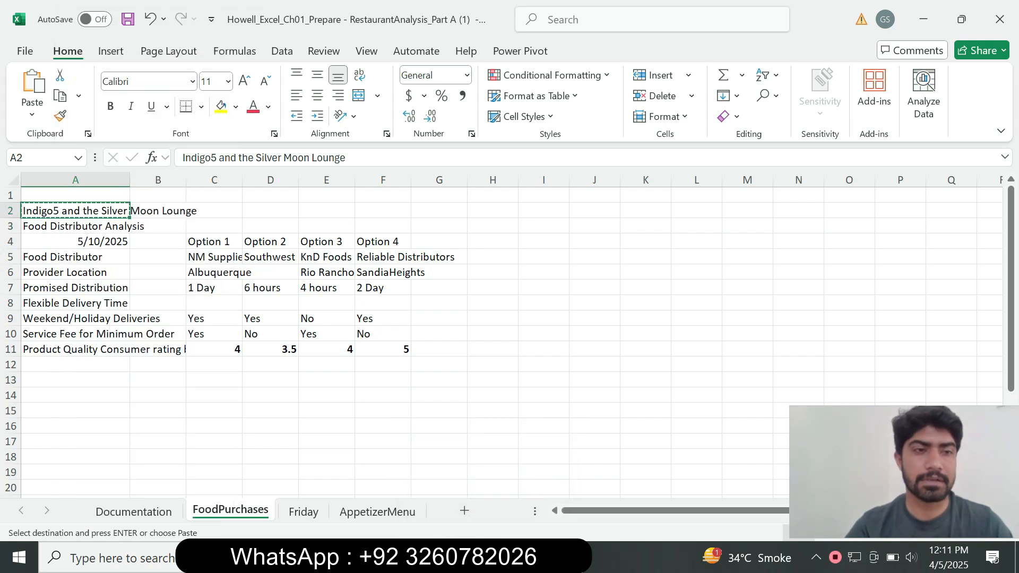
left_click(85, 195)
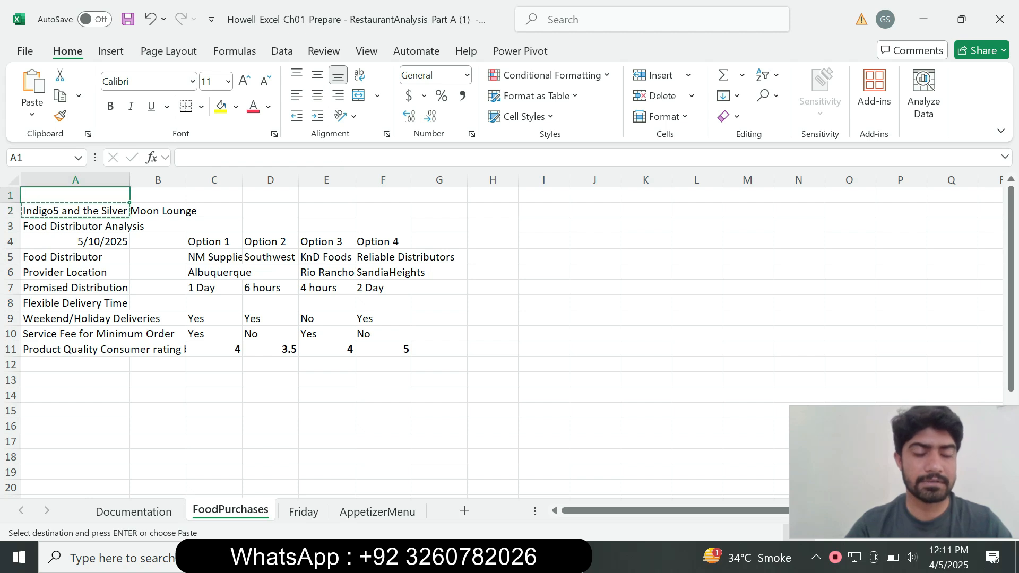
key("ctrl+v")
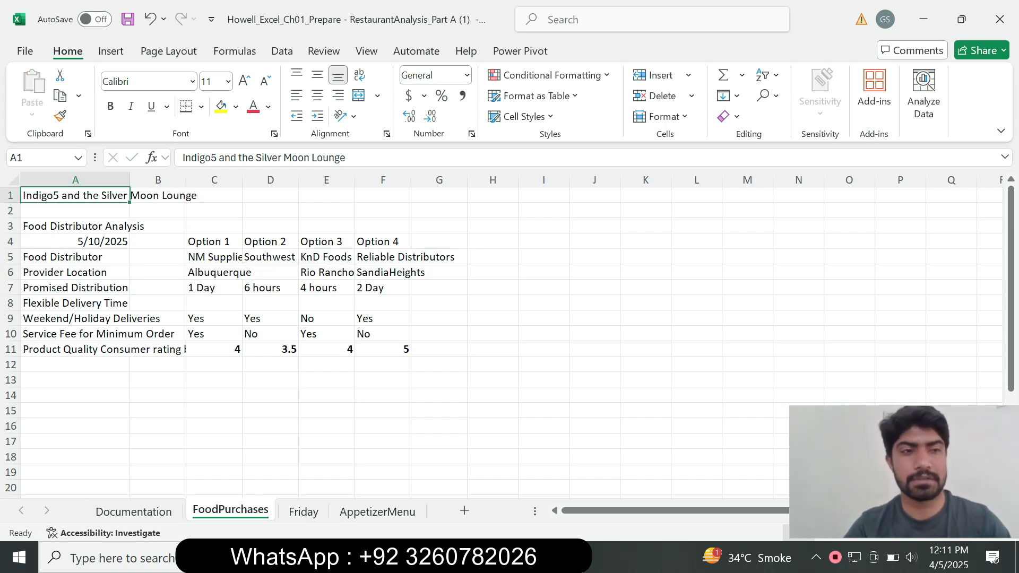
Step: Read the copy instruction of step 9 in Word and copy cell A9 on Excel's FoodPurchases worksheet
key("alt+Tab")
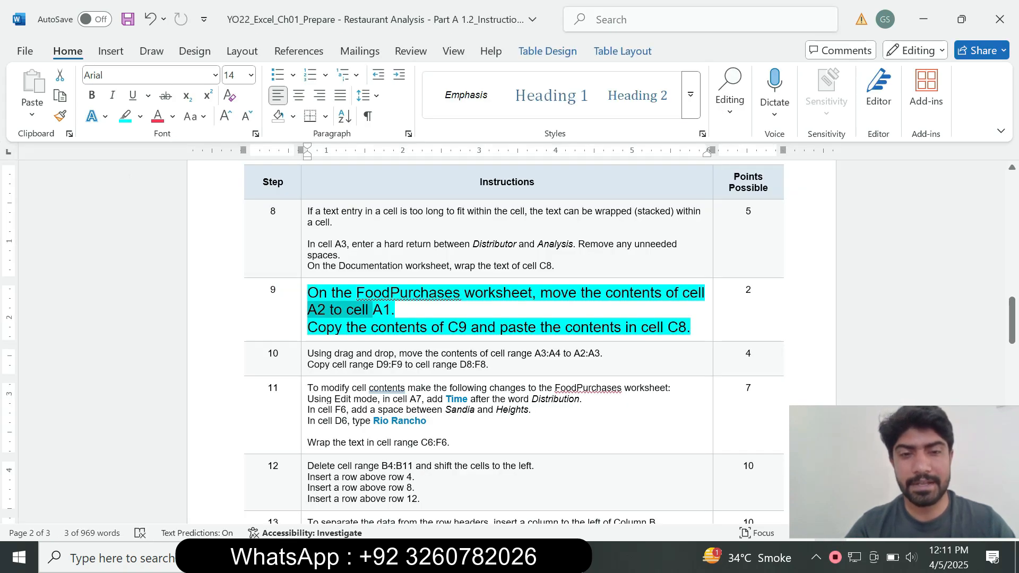
left_click(343, 326)
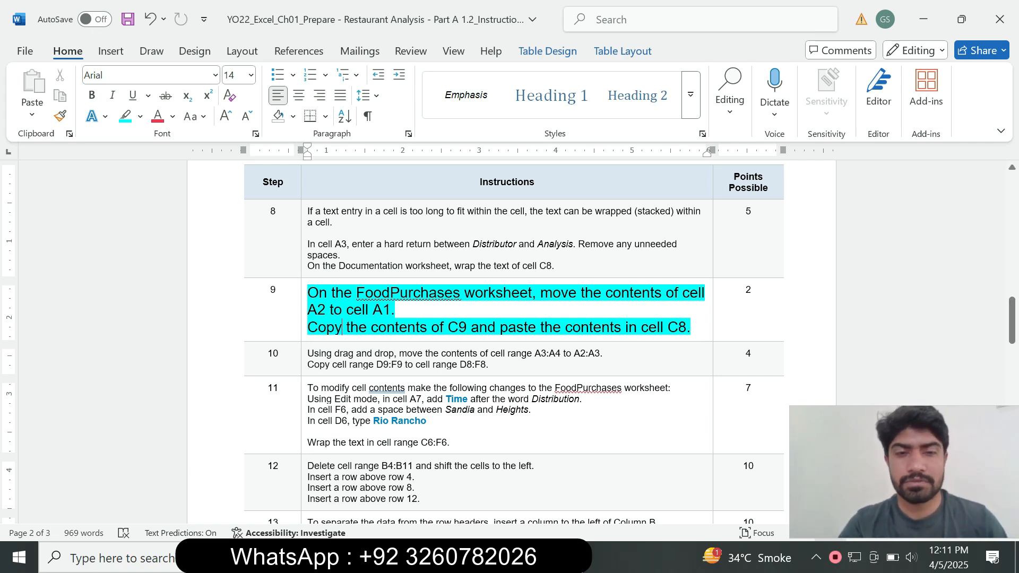
left_click_drag(308, 327, 446, 327)
key("alt+Tab")
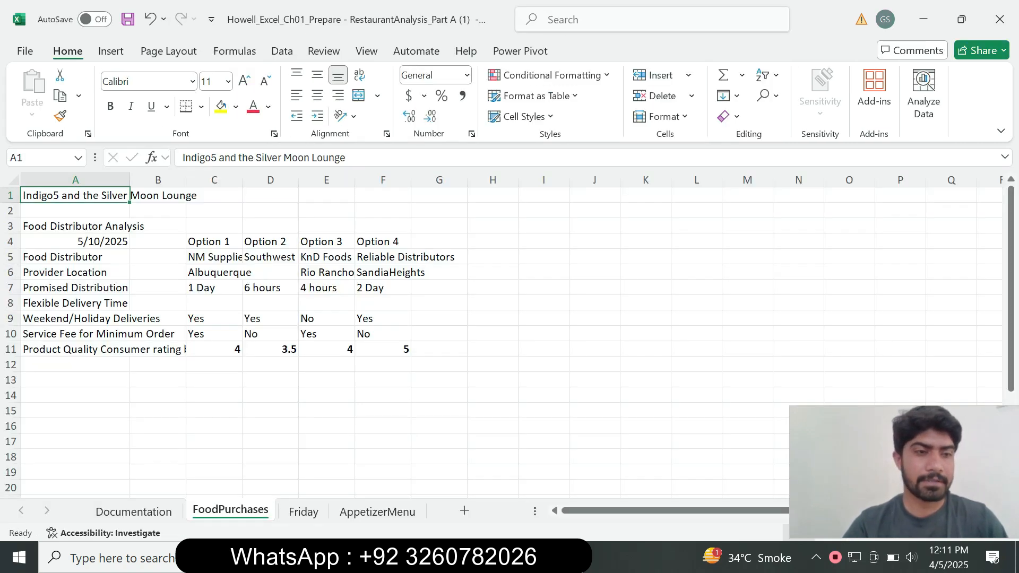
left_click(118, 318)
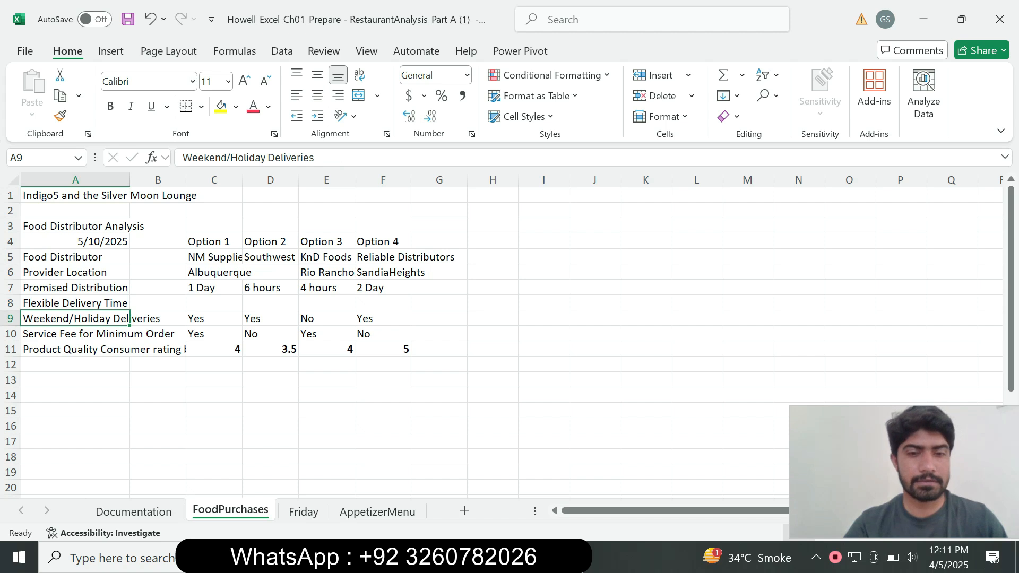
key("alt+Tab")
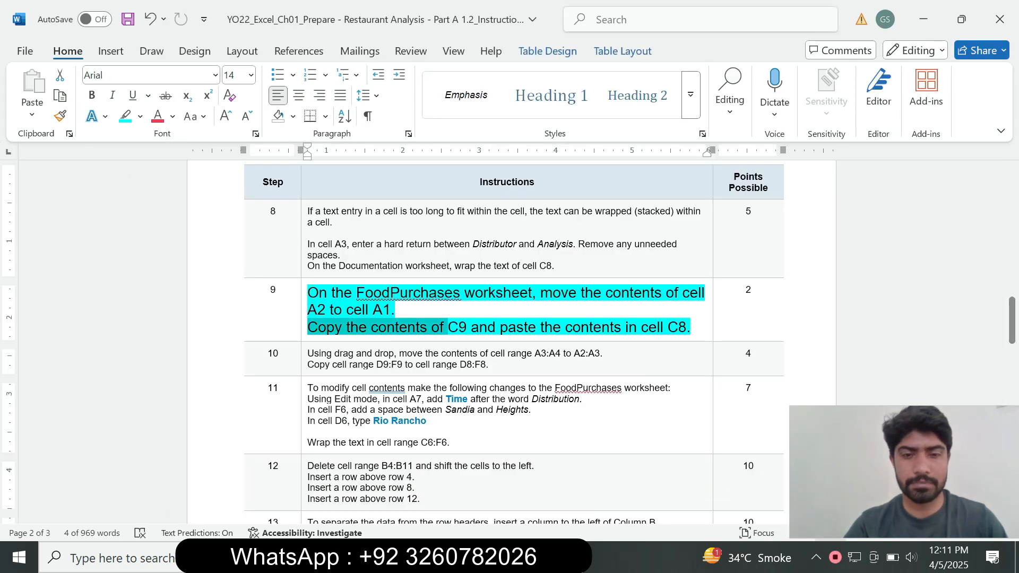
key("alt+Tab")
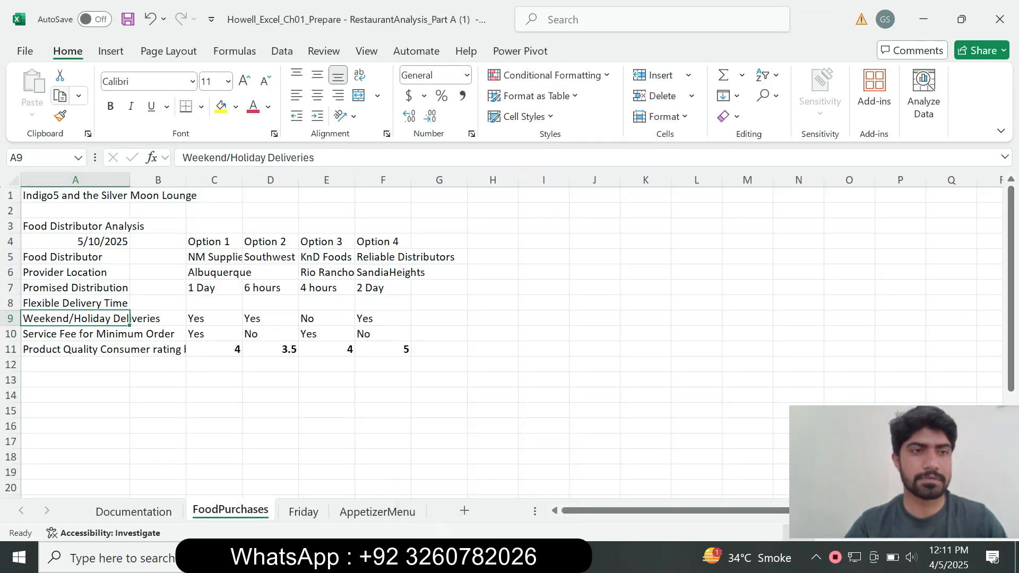
left_click(59, 96)
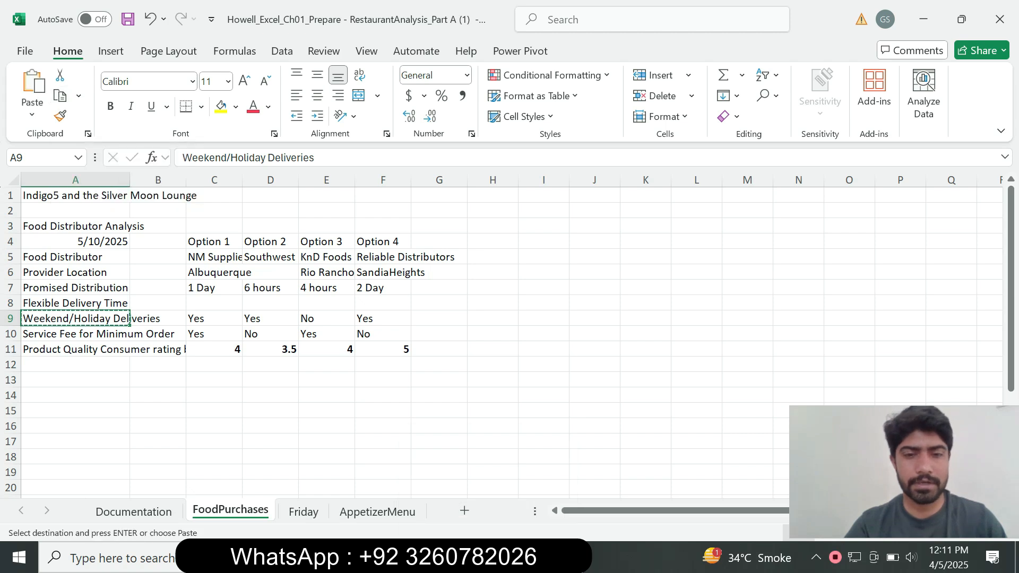
Step: Check the copy and paste instruction of step 9 in Word and paste the copied A9 content into cell C8 on Excel's FoodPurchases worksheet
key("alt+Tab")
left_click(403, 312)
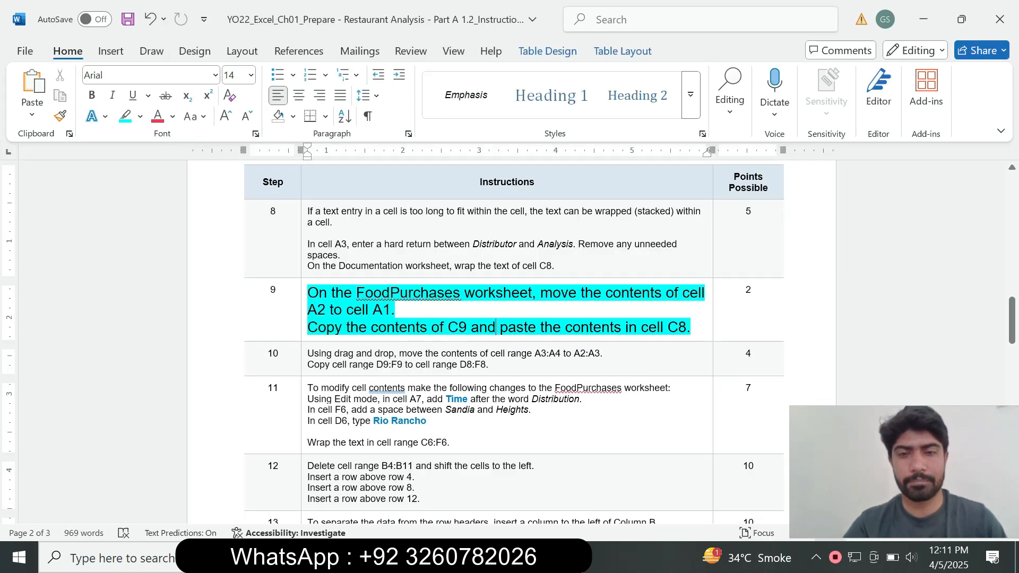
left_click_drag(403, 312, 537, 327)
key("alt+Tab")
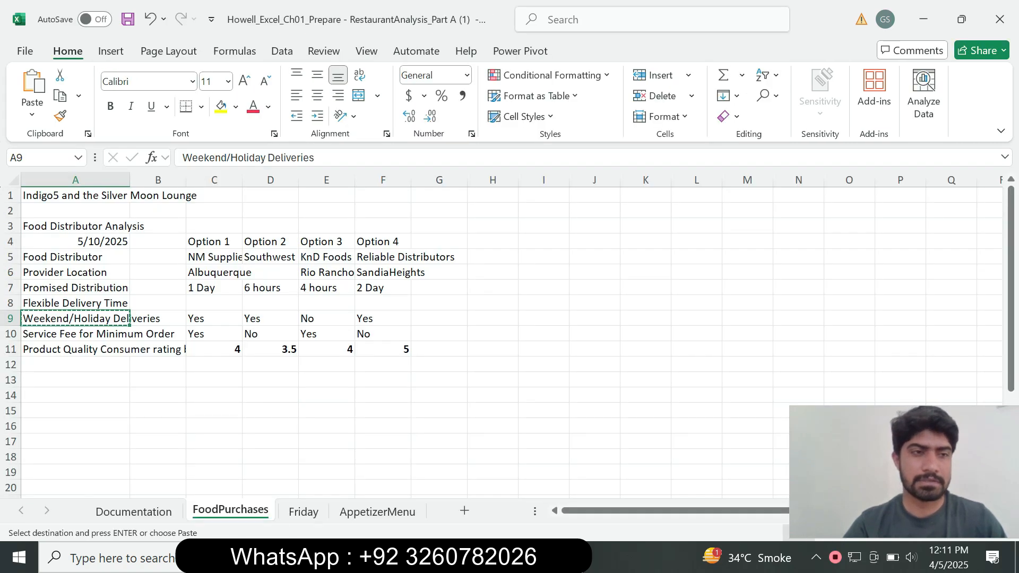
left_click(214, 303)
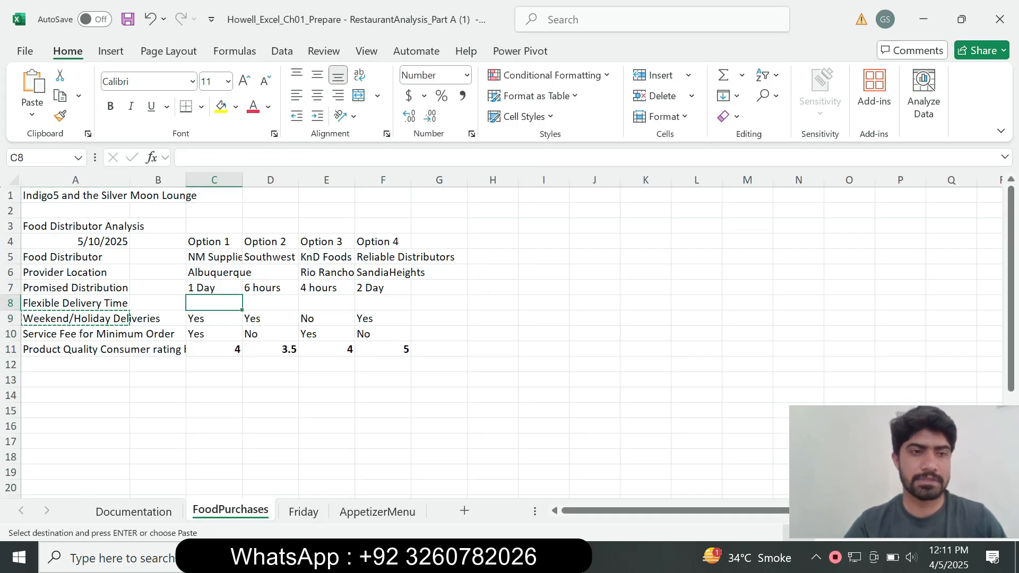
key("ctrl+v")
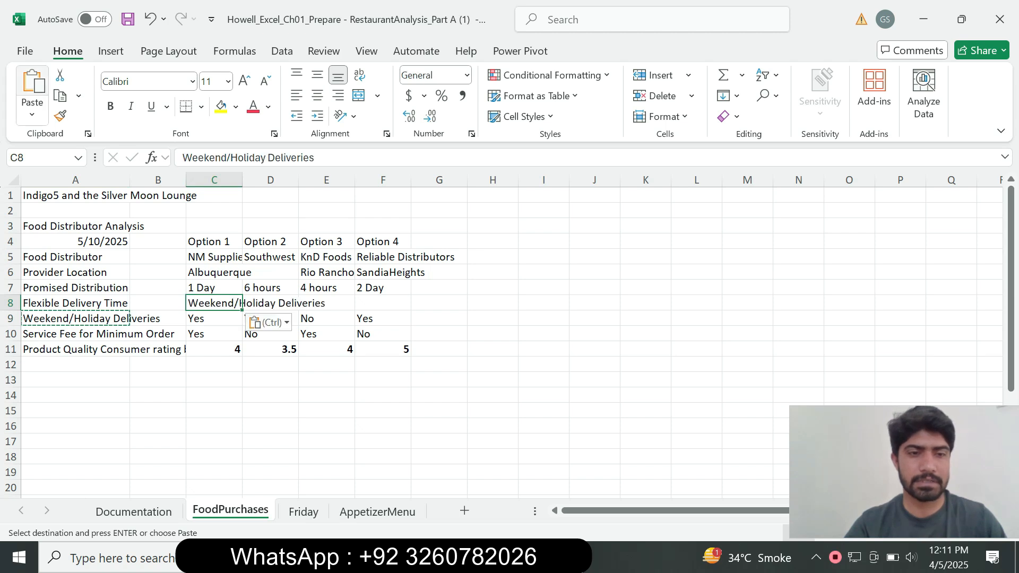
key("alt+Tab")
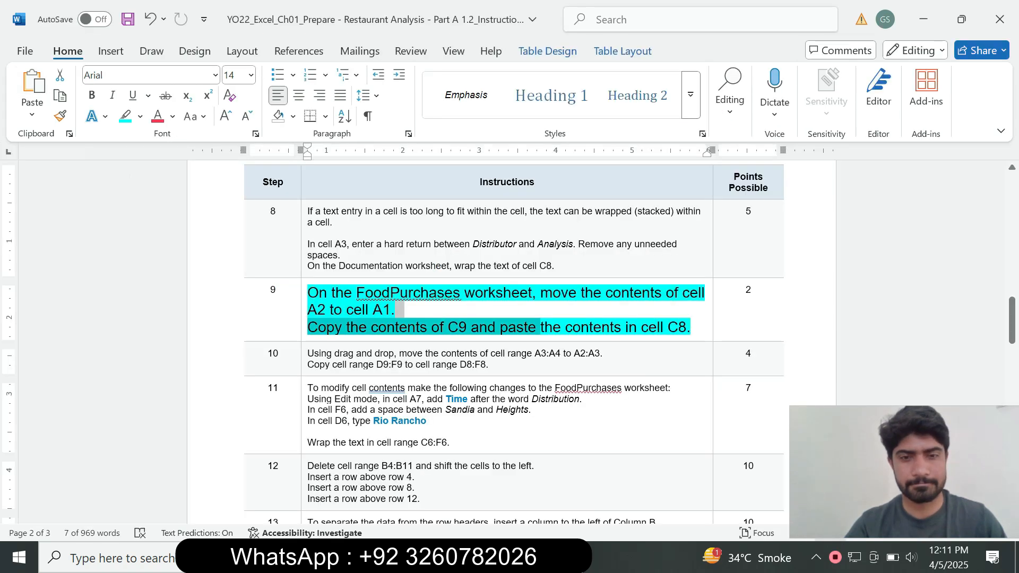
key("alt+Tab")
key("alt+Tab")
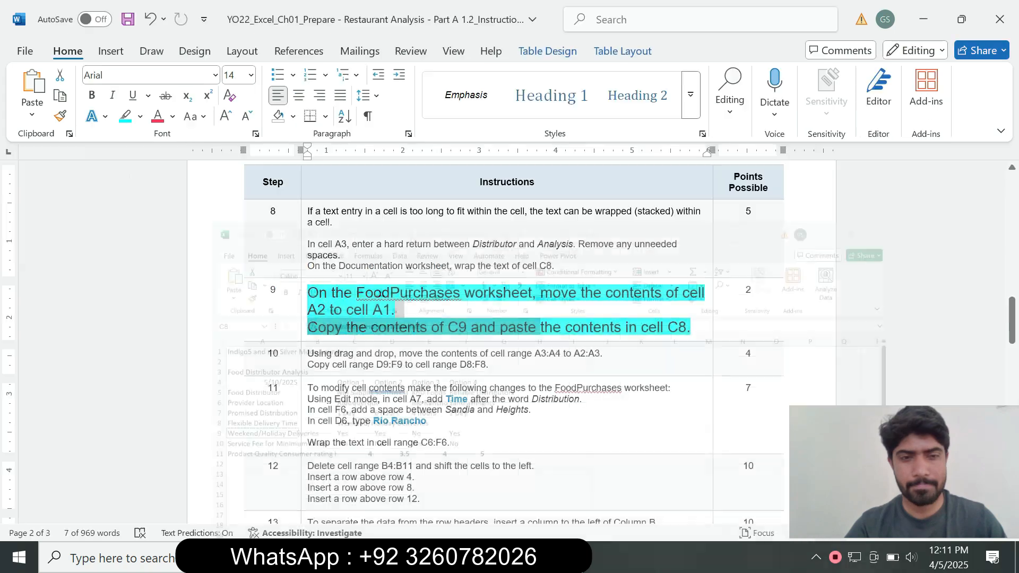
key("super+d")
key("super+d")
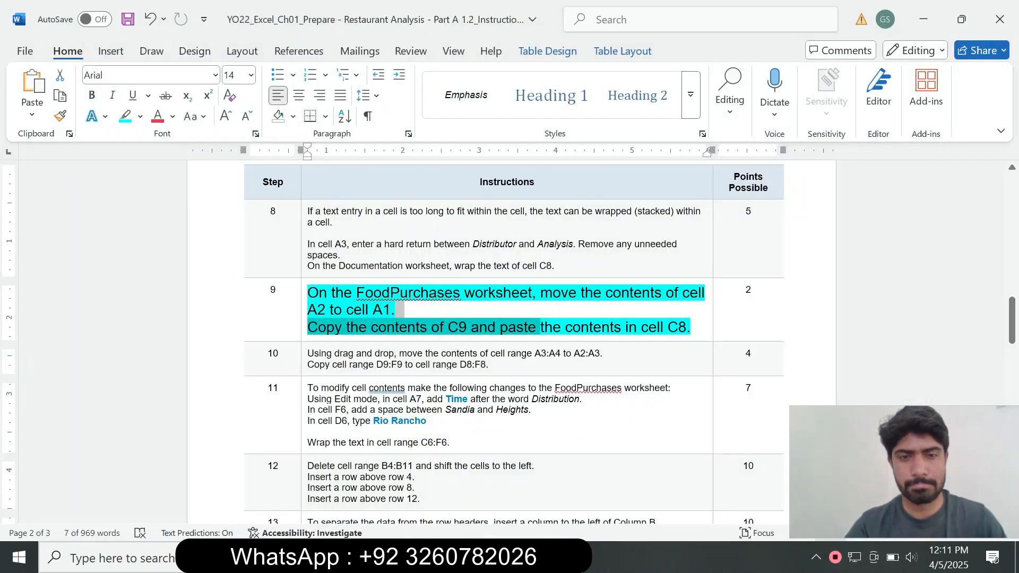
left_click(474, 365)
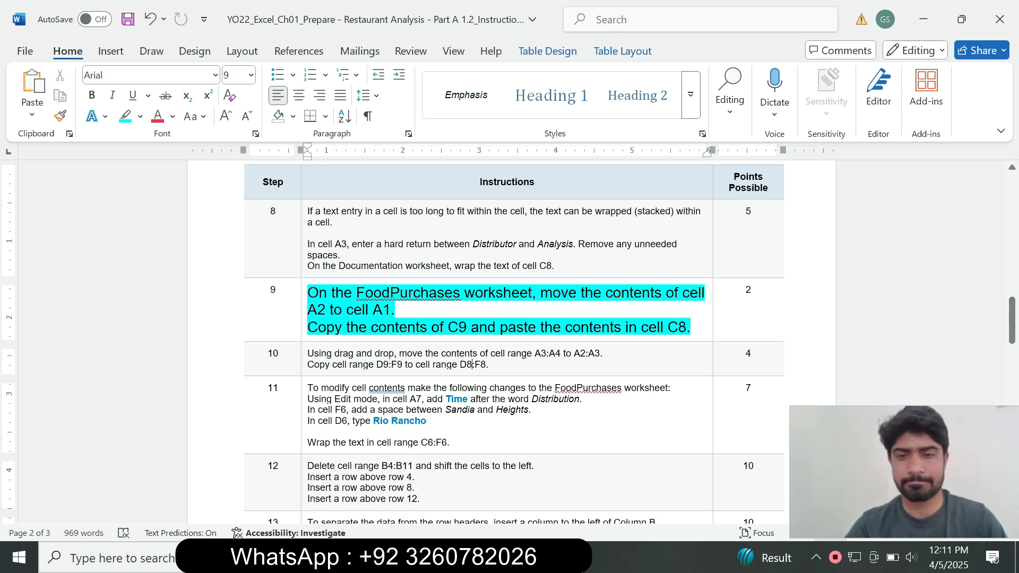
key("alt+Tab")
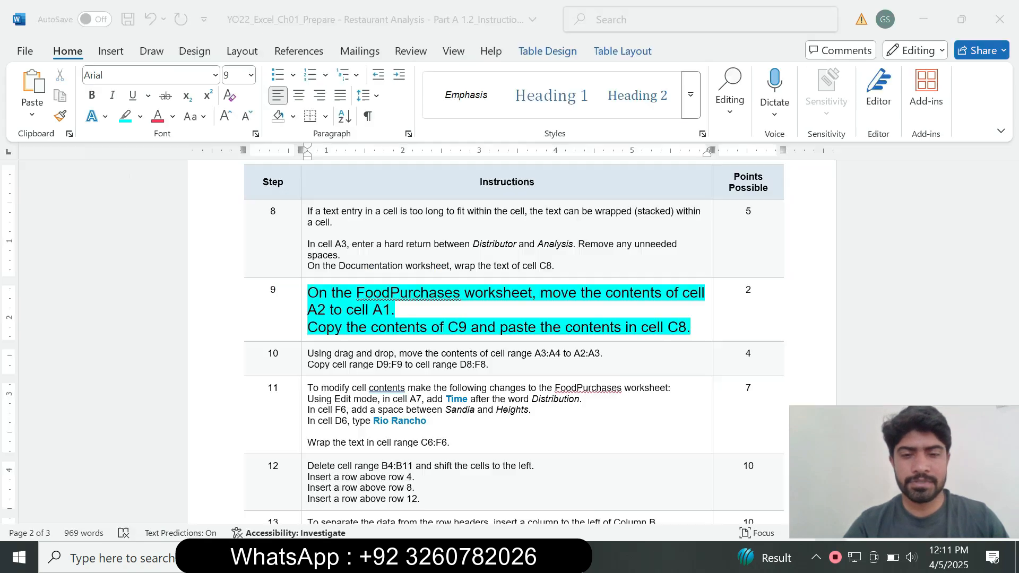
Step: Switch to Word and remove the turquoise highlight from the step 9 instruction text
key("alt+Tab")
left_click_drag(694, 328, 308, 293)
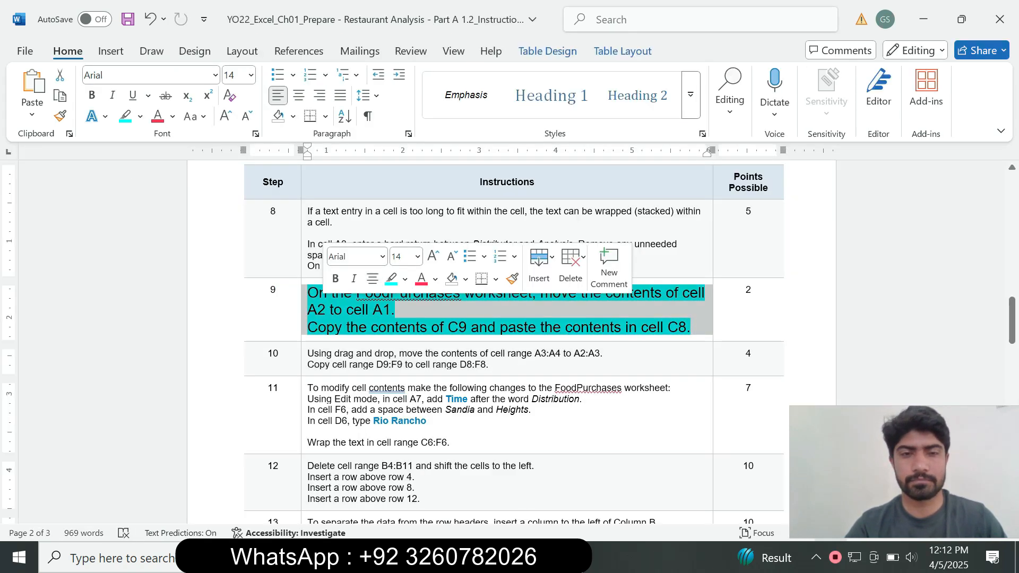
left_click(405, 279)
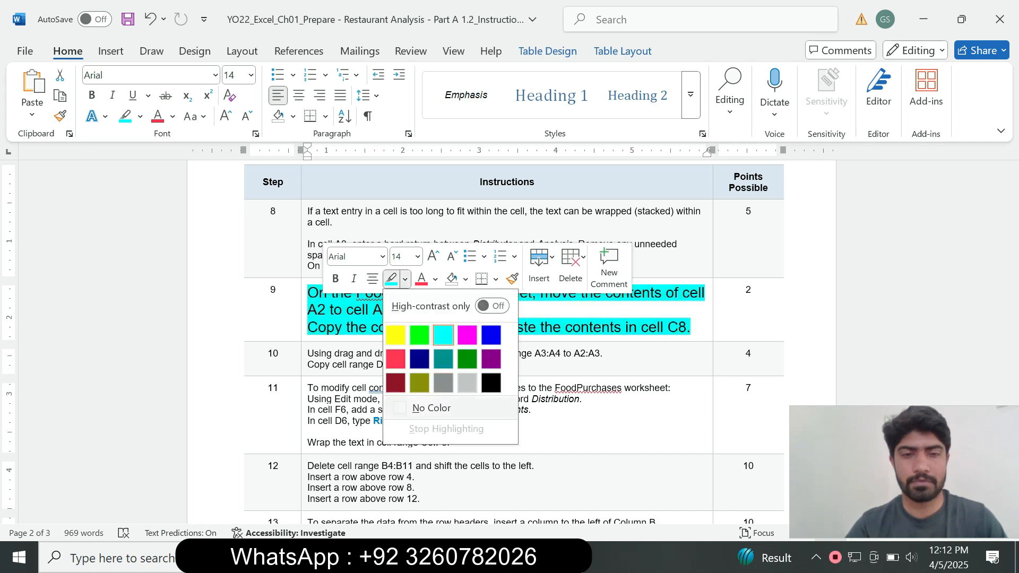
left_click(416, 408)
Step: Set the step 10 instruction text to 14 pt and highlight it in turquoise
left_click(304, 361)
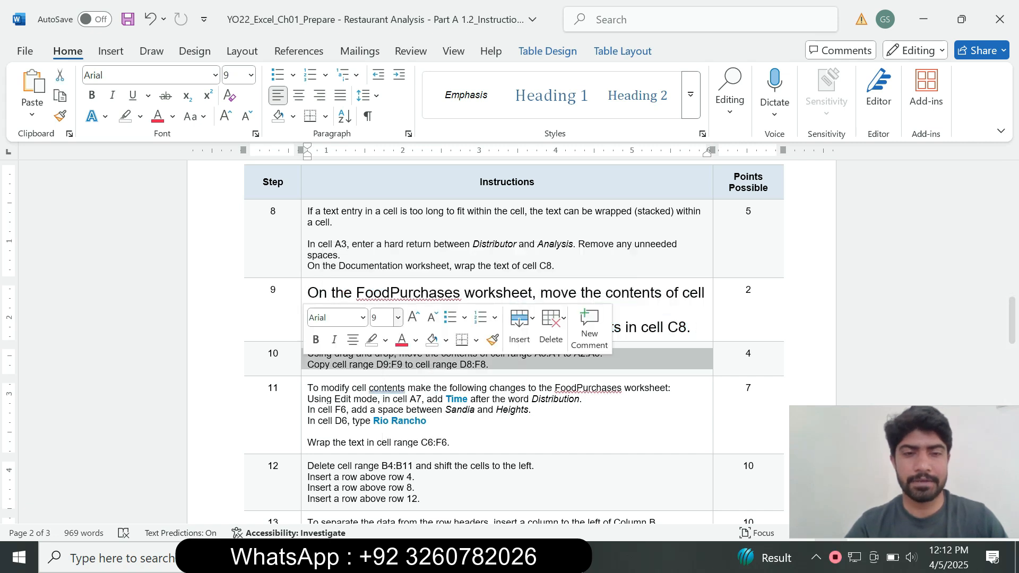
left_click(398, 317)
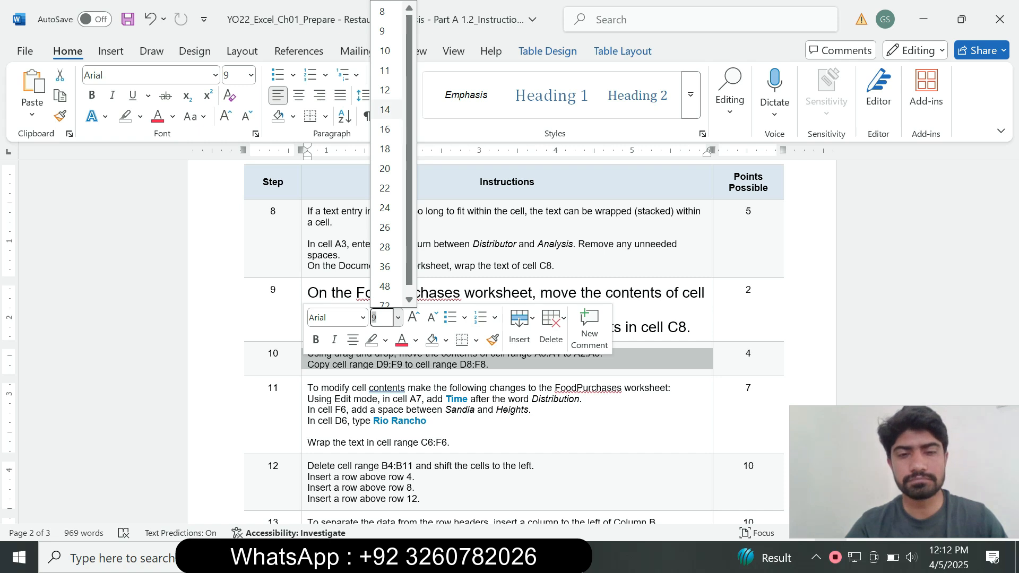
left_click(384, 110)
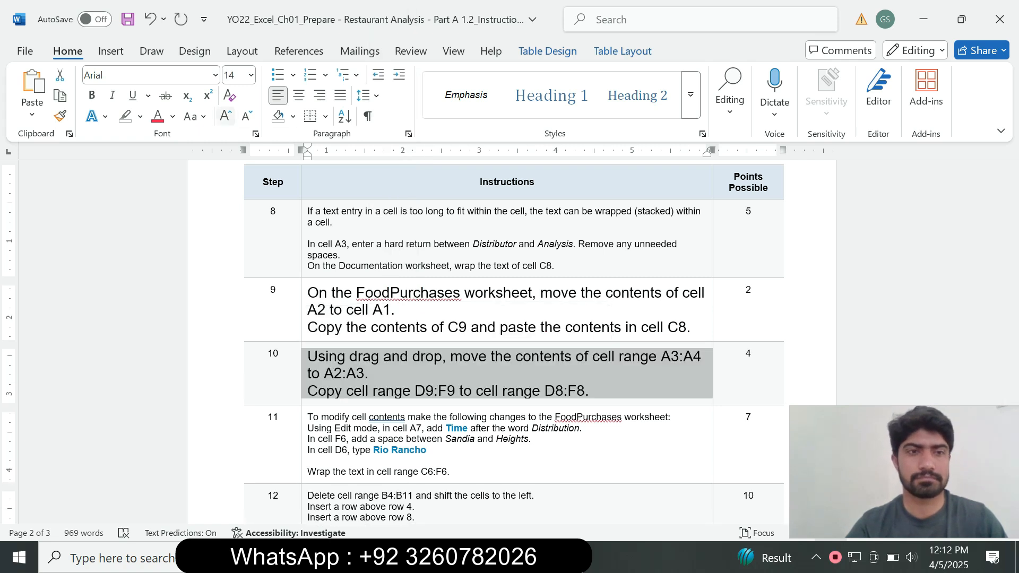
left_click(140, 116)
left_click(177, 172)
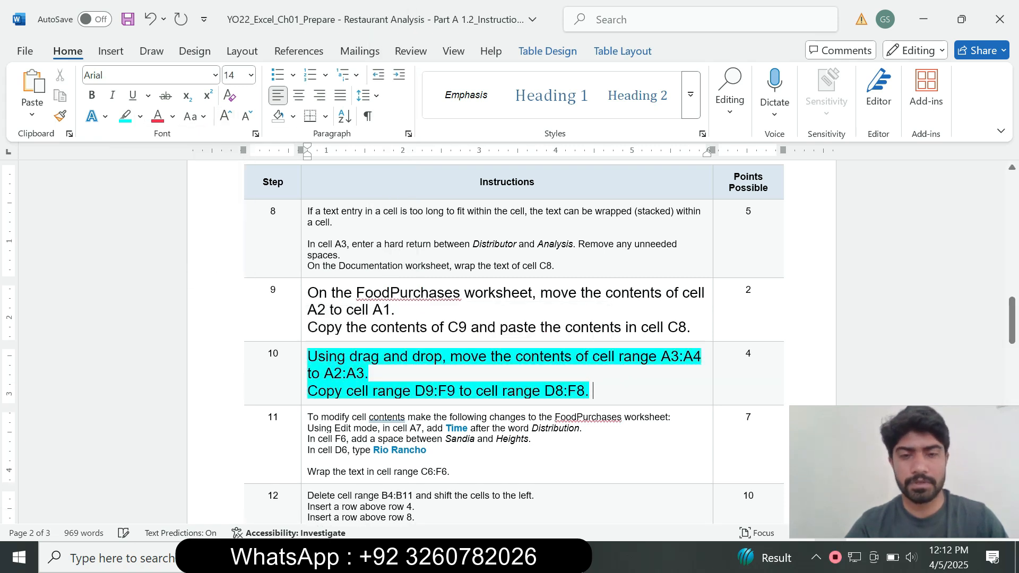
Step: Take the range A3:A4 from Word's step 10 and move that range's contents to A2:A3 on Excel's FoodPurchases worksheet
left_click_drag(1011, 320, 1011, 329)
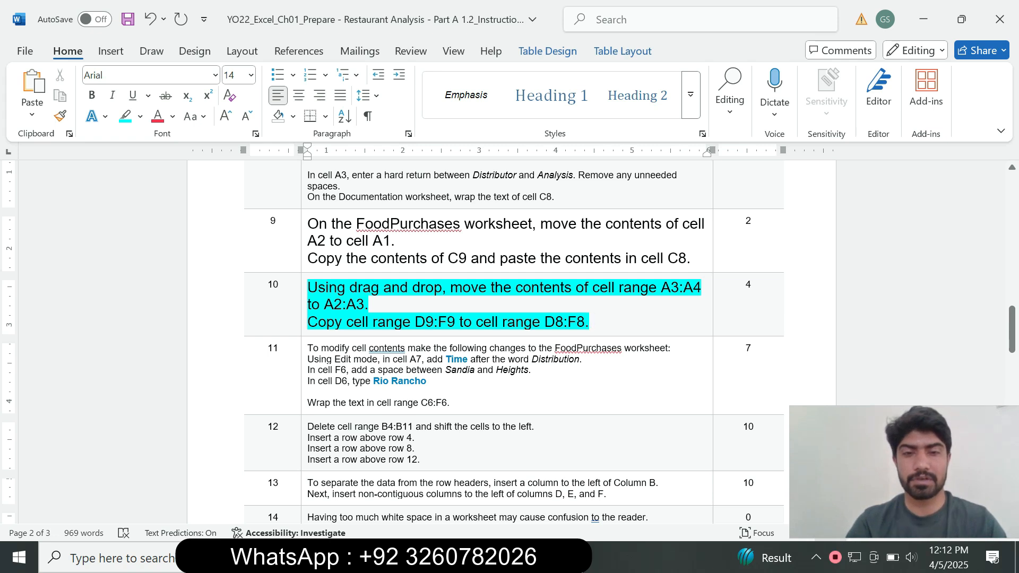
left_click_drag(661, 287, 701, 287)
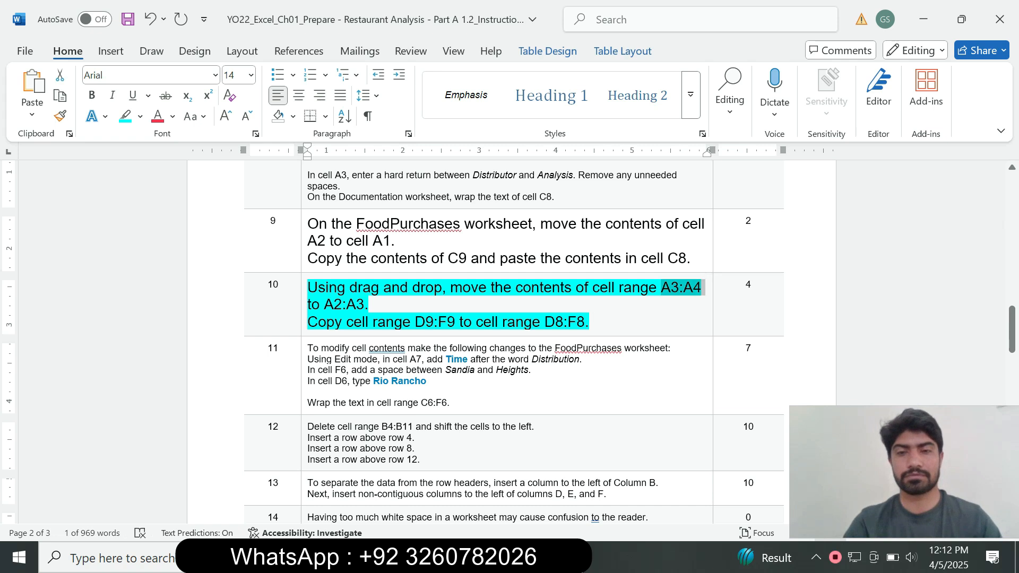
left_click(488, 557)
left_click(32, 158)
key("ctrl+v")
key("Return")
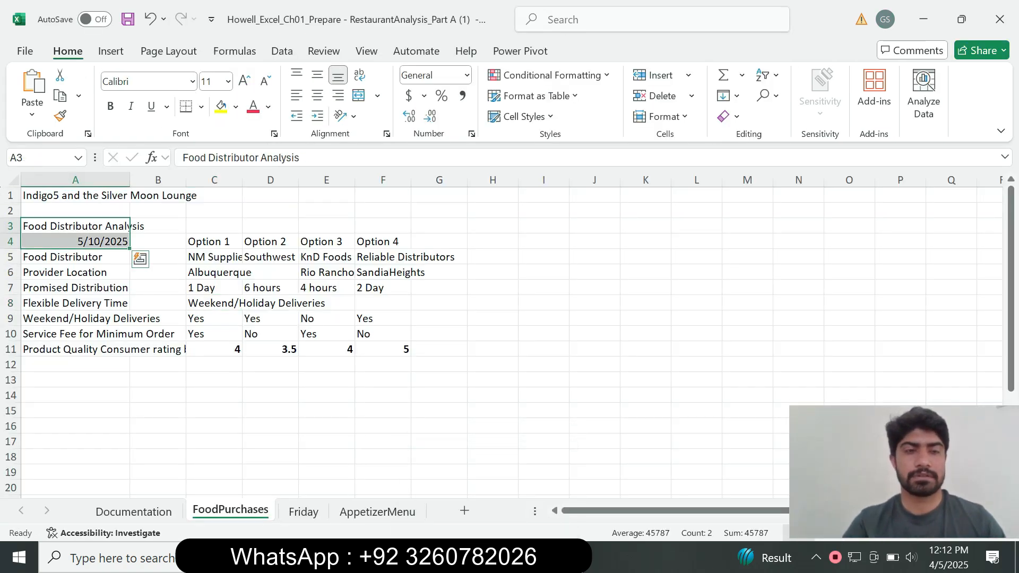
key("alt+Tab")
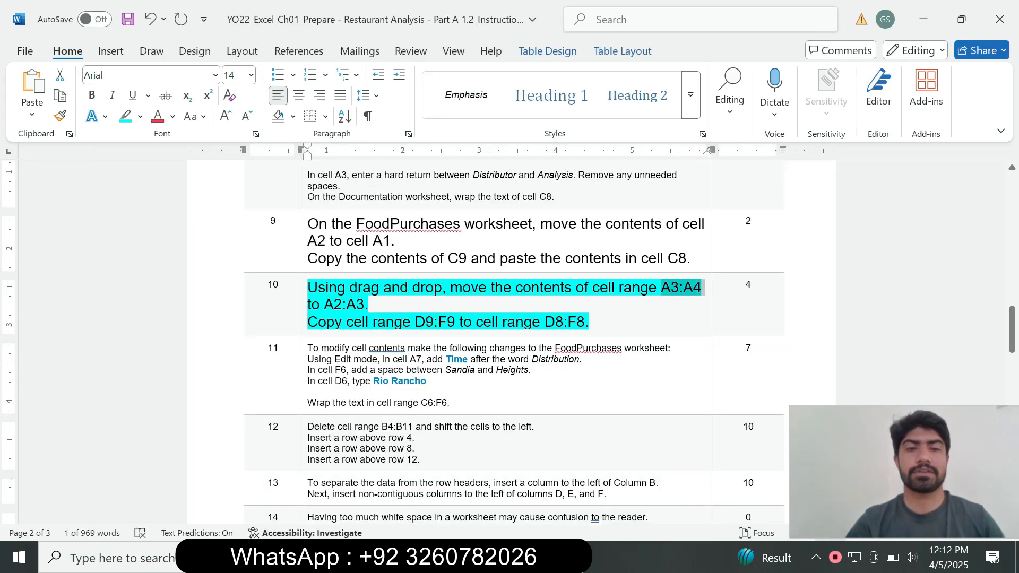
key("alt+Tab")
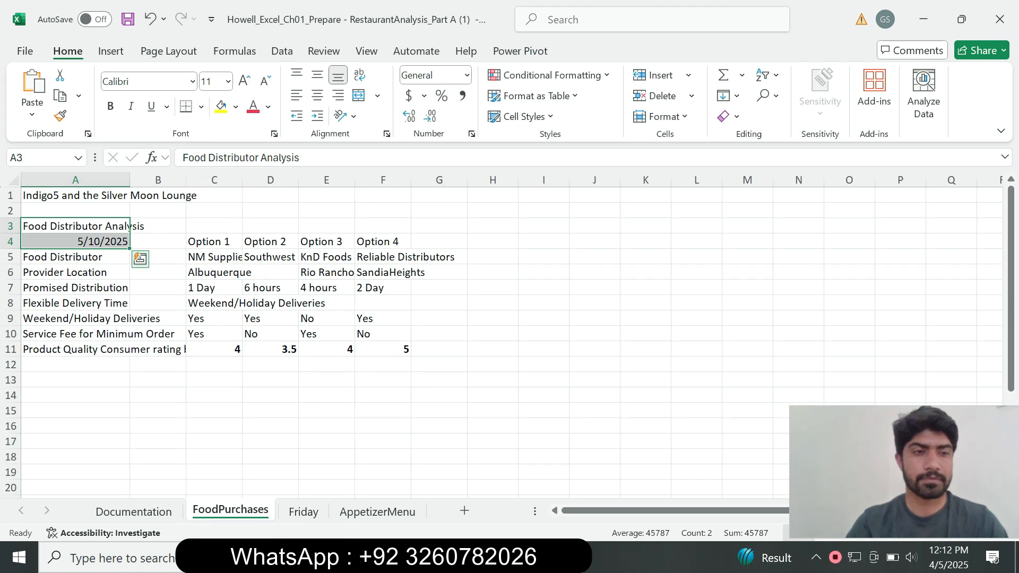
left_click_drag(129, 226, 130, 215)
Step: Take the range D9:F9 from the copy instruction of step 10 in Word and select that range on Excel's FoodPurchases worksheet
key("alt+Tab")
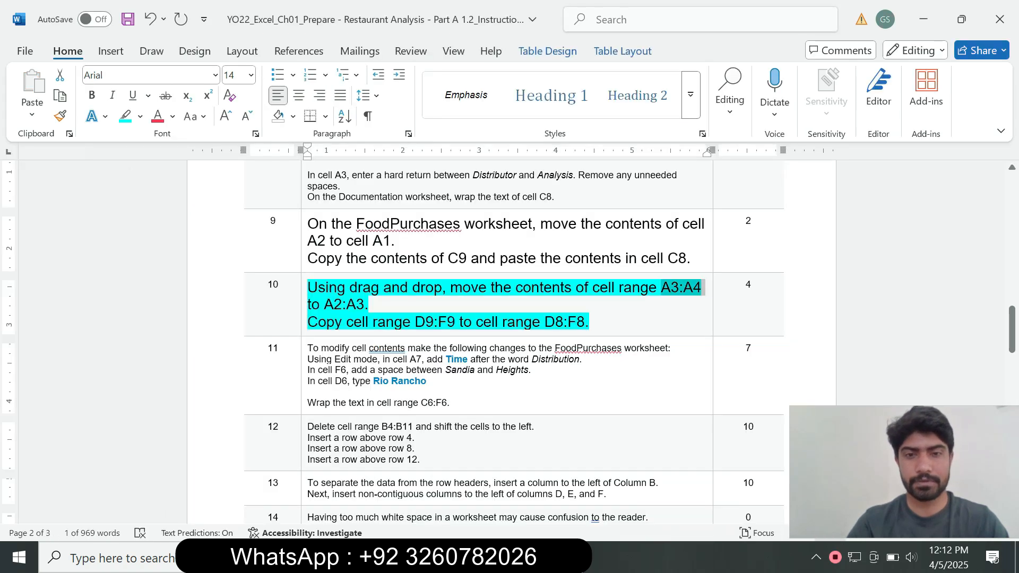
left_click(457, 306)
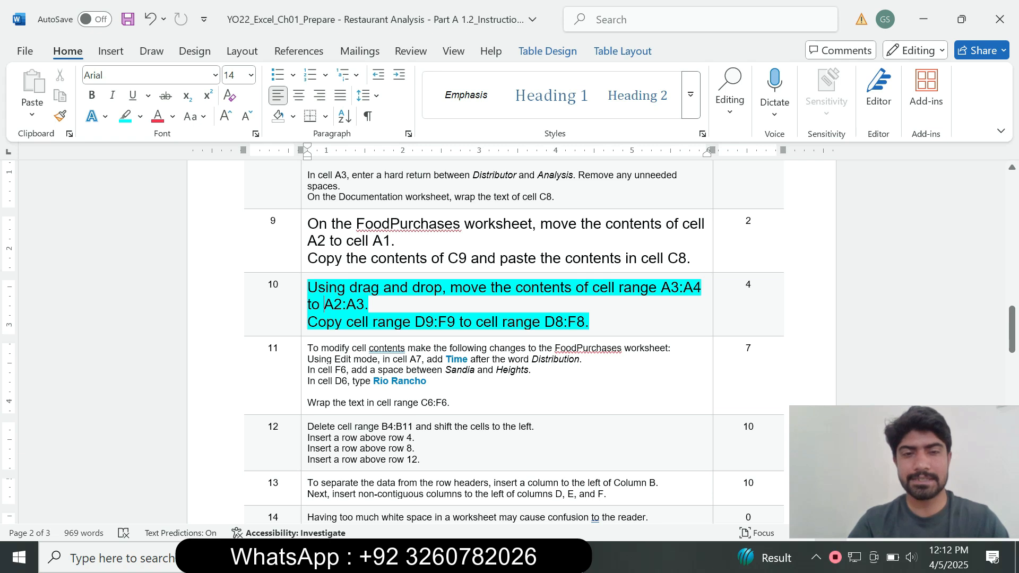
left_click_drag(415, 322, 425, 322)
left_click(457, 349)
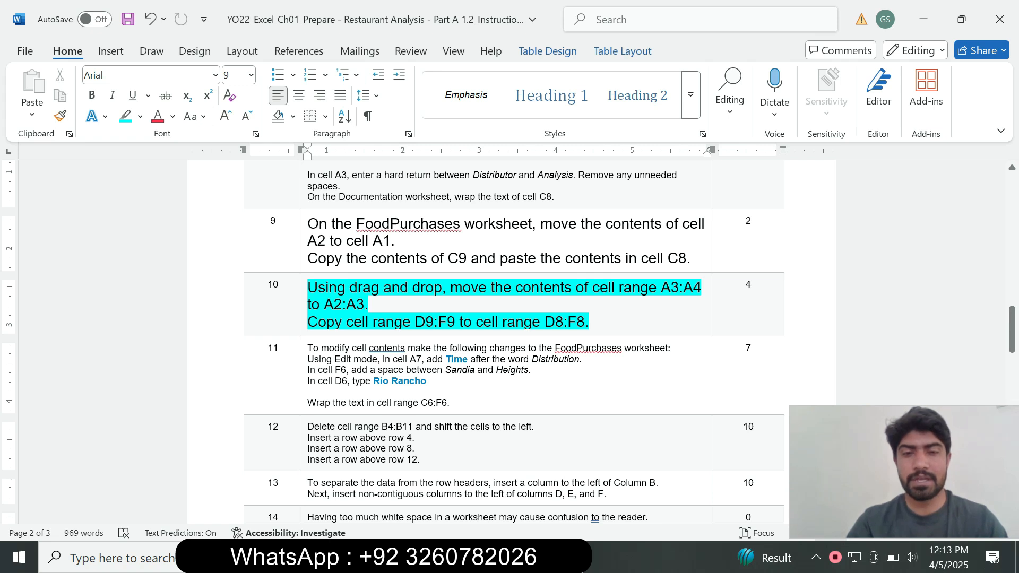
left_click_drag(414, 322, 458, 322)
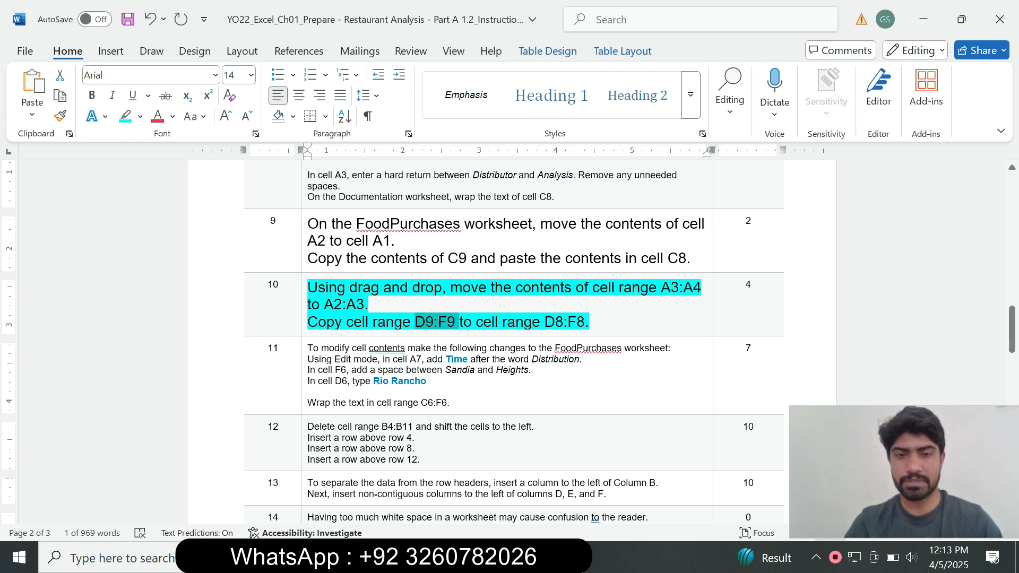
key("alt+Tab")
left_click(39, 158)
type("D9:F9")
key("Return")
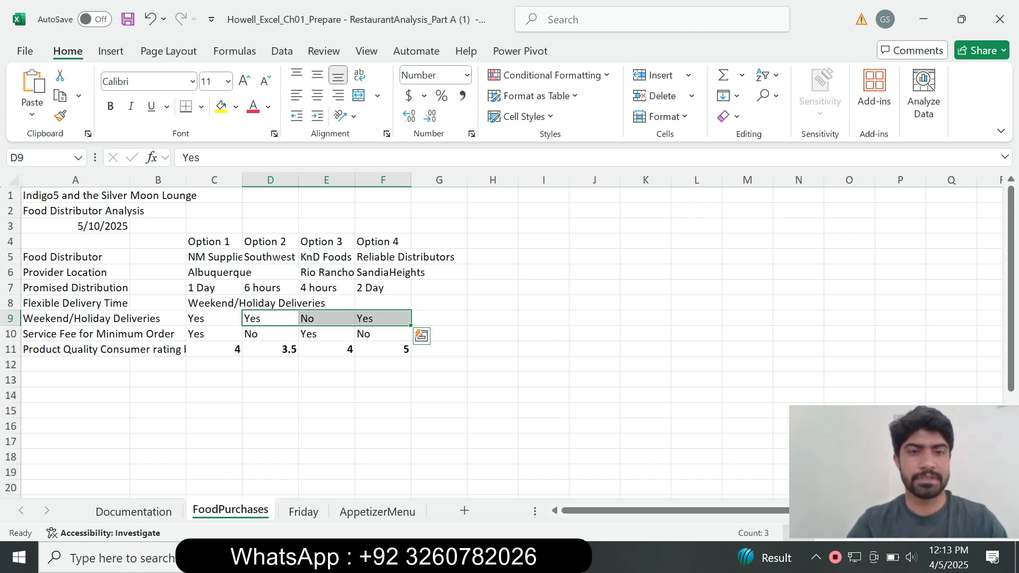
Step: Check the destination range in Word's step 10 and move the contents of D9:F9 to D8:F8 in Excel
key("alt+Tab")
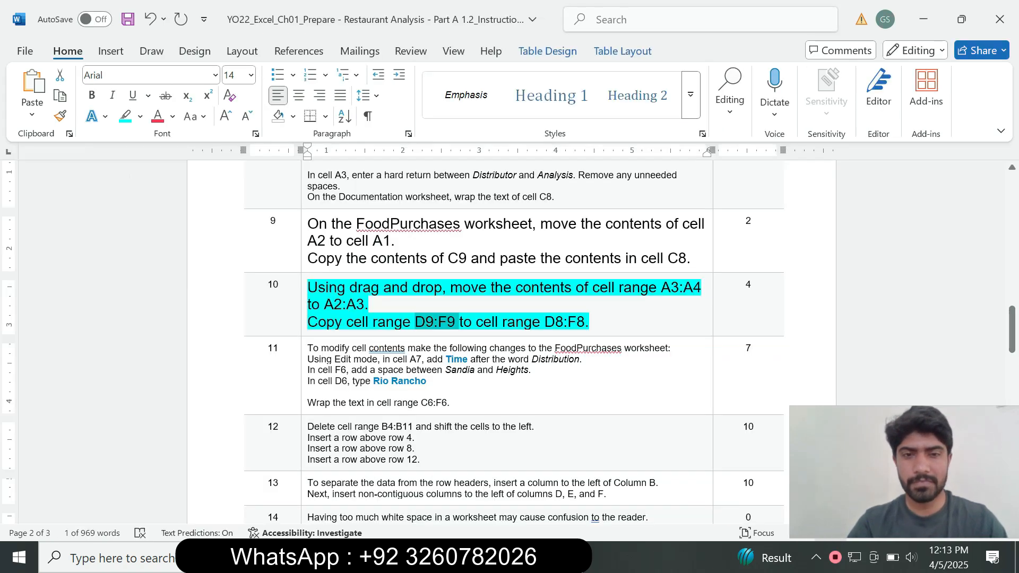
left_click(507, 321)
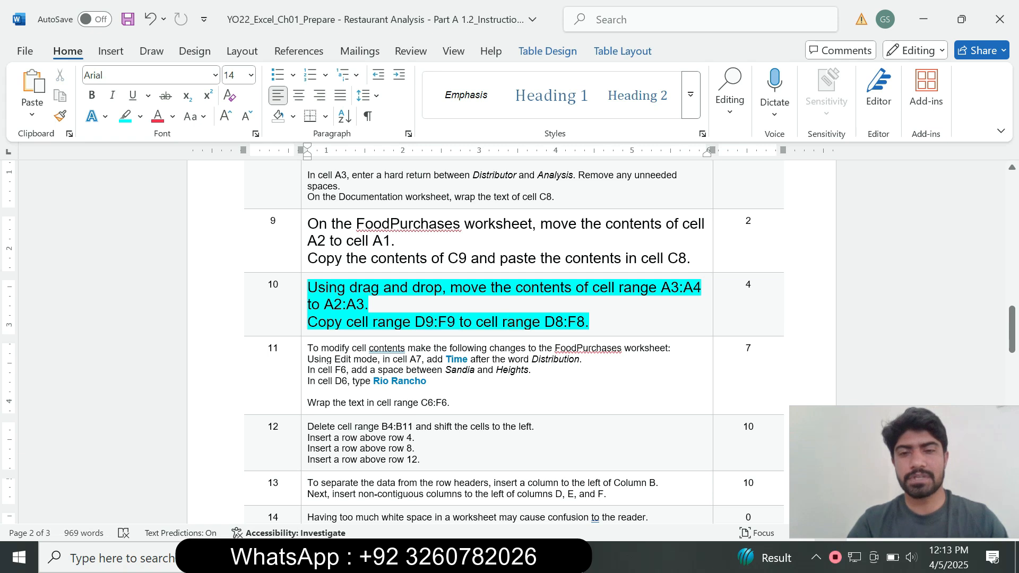
key("alt+Tab")
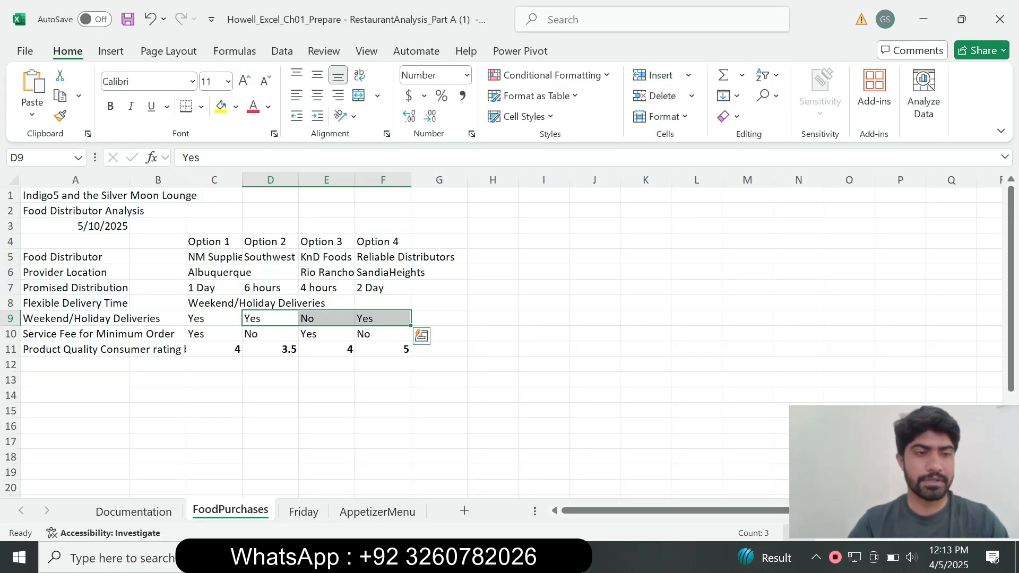
mouse_move(358, 325)
left_mouse_down()
mouse_move(358, 295)
mouse_move(358, 310)
left_mouse_up()
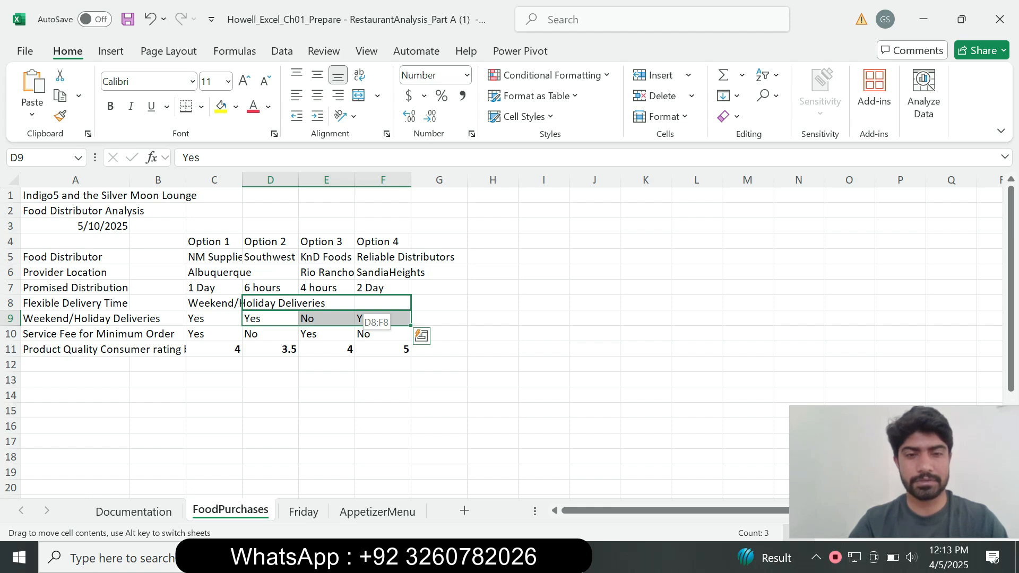
left_click_drag(358, 310, 358, 310)
Step: Switch to Word and remove the turquoise highlight from the step 10 instruction text
key("alt+Tab")
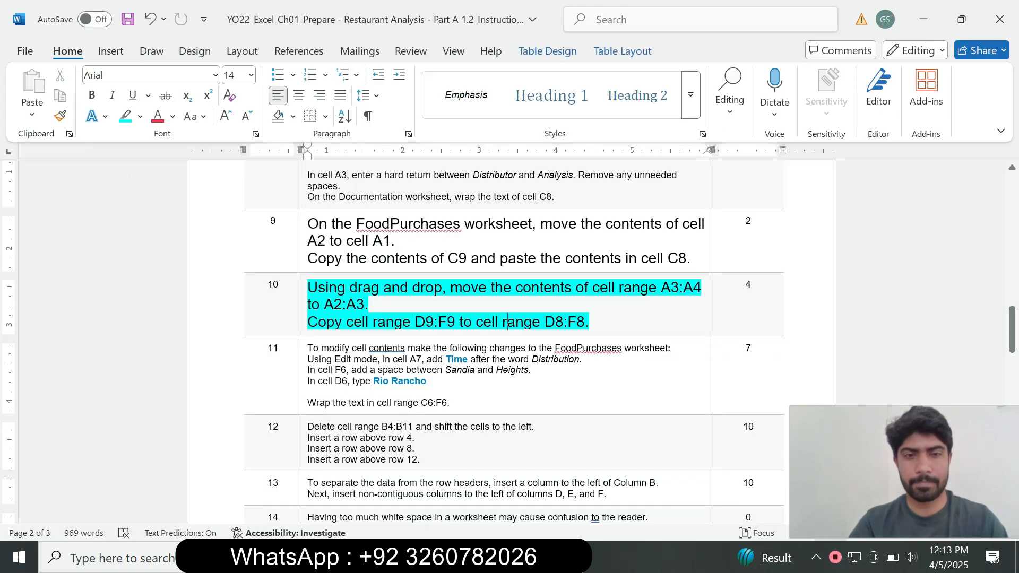
left_click_drag(593, 322, 308, 288)
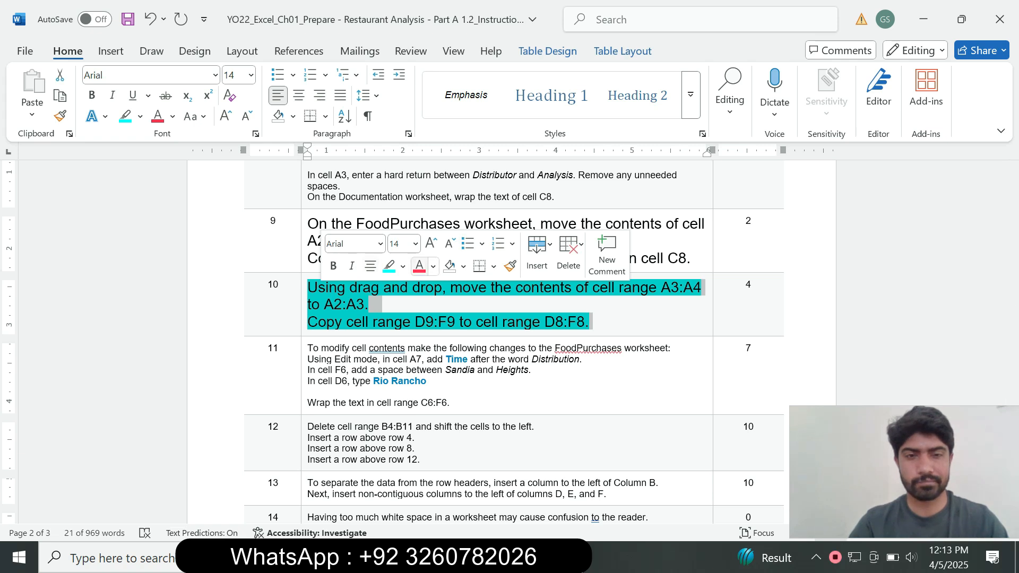
left_click(403, 266)
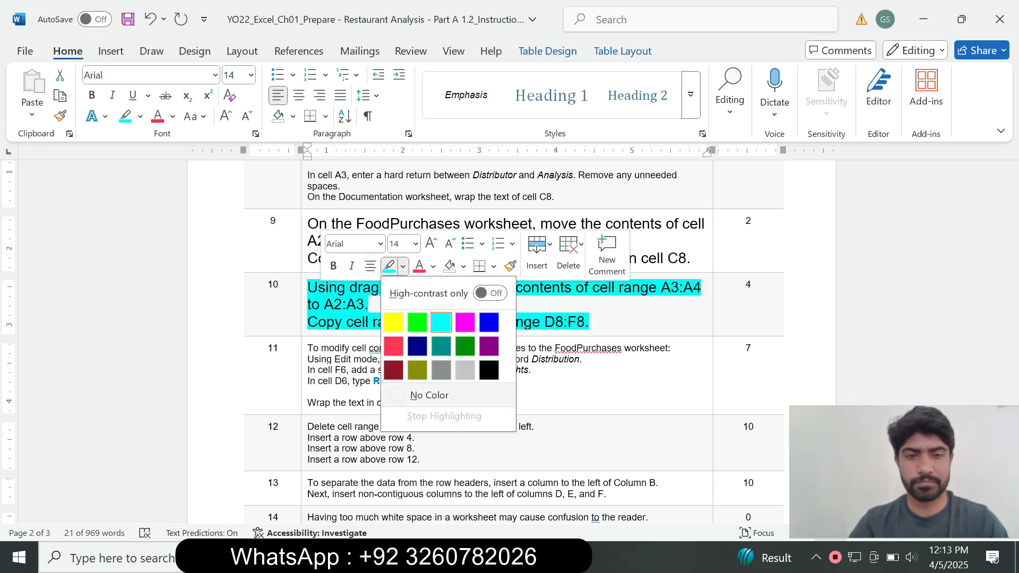
left_click(419, 393)
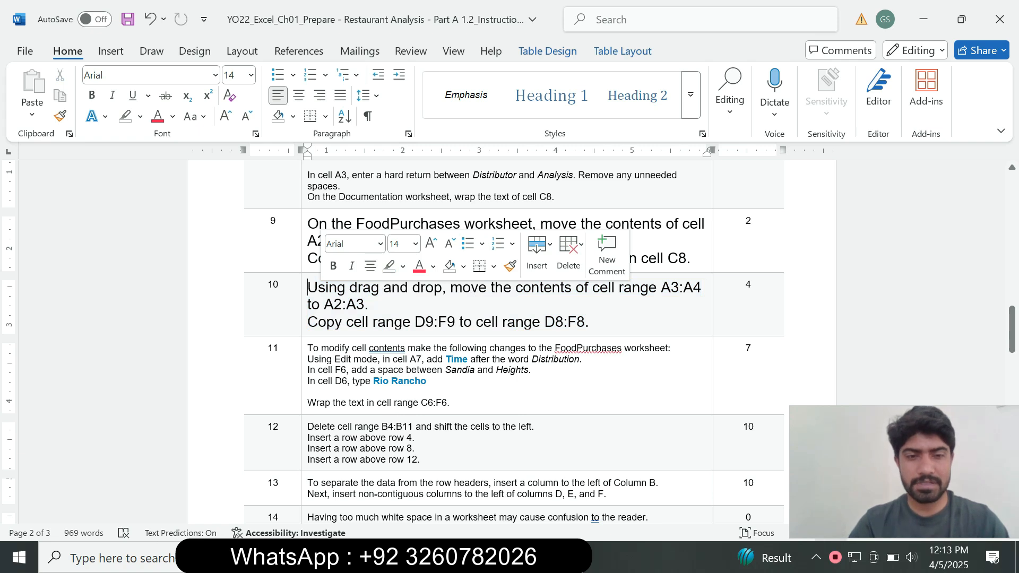
Step: Set the step 11 instruction text to 14 pt
left_click_drag(307, 348, 308, 399)
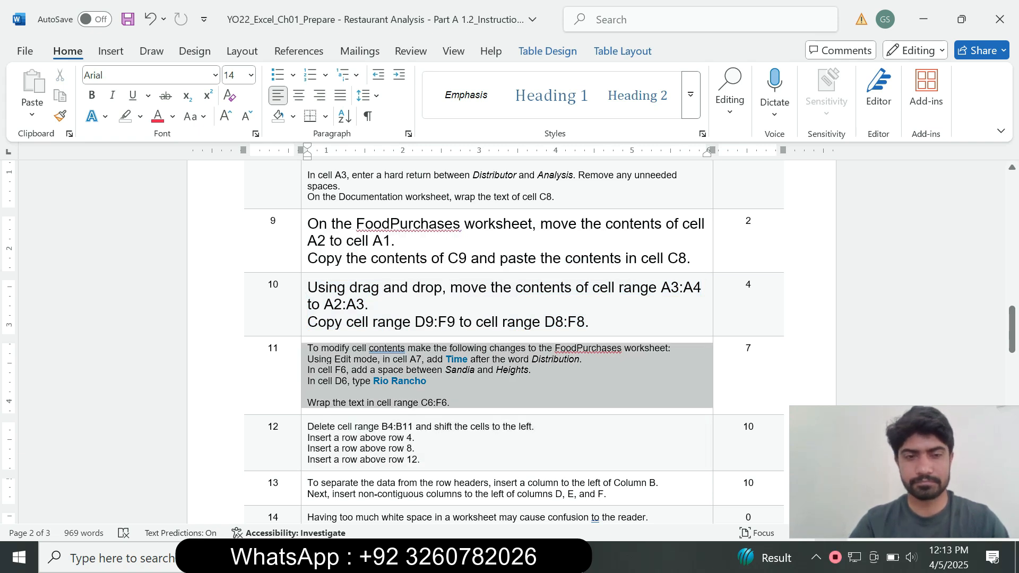
left_click(404, 322)
left_click(393, 109)
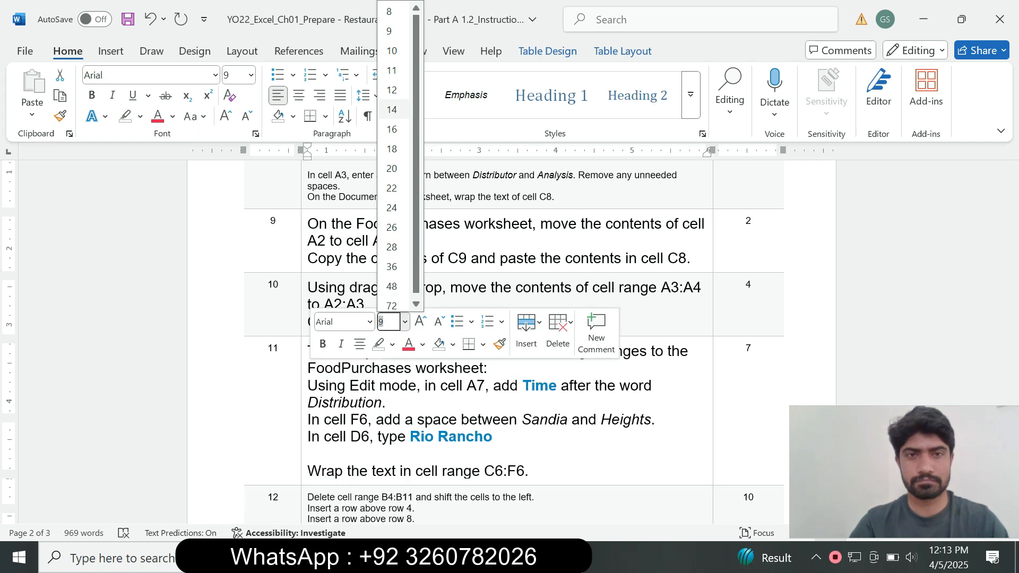
Step: Highlight the step 11 instruction text in turquoise
left_click(140, 116)
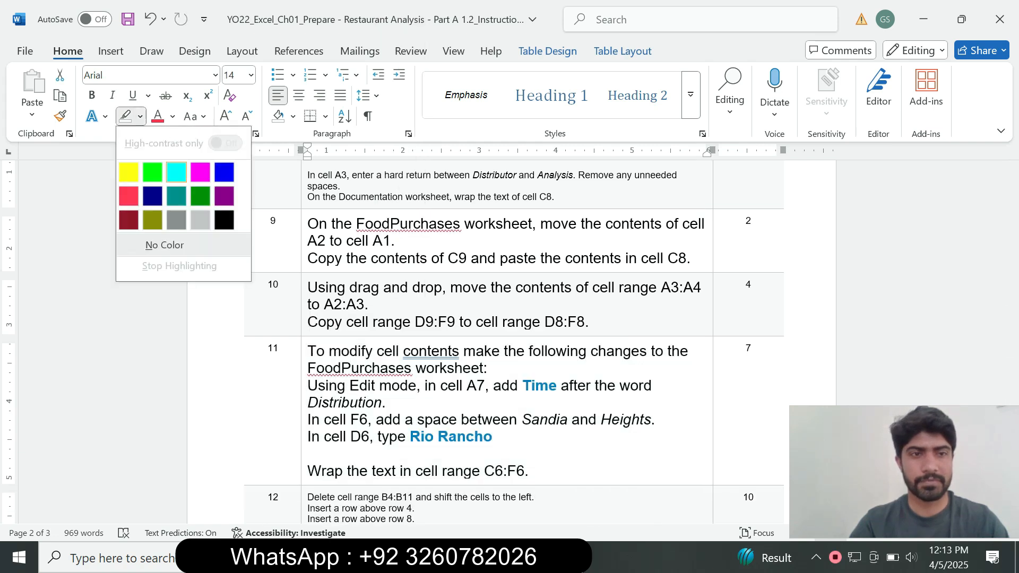
left_click(176, 171)
left_click_drag(1012, 329, 1012, 342)
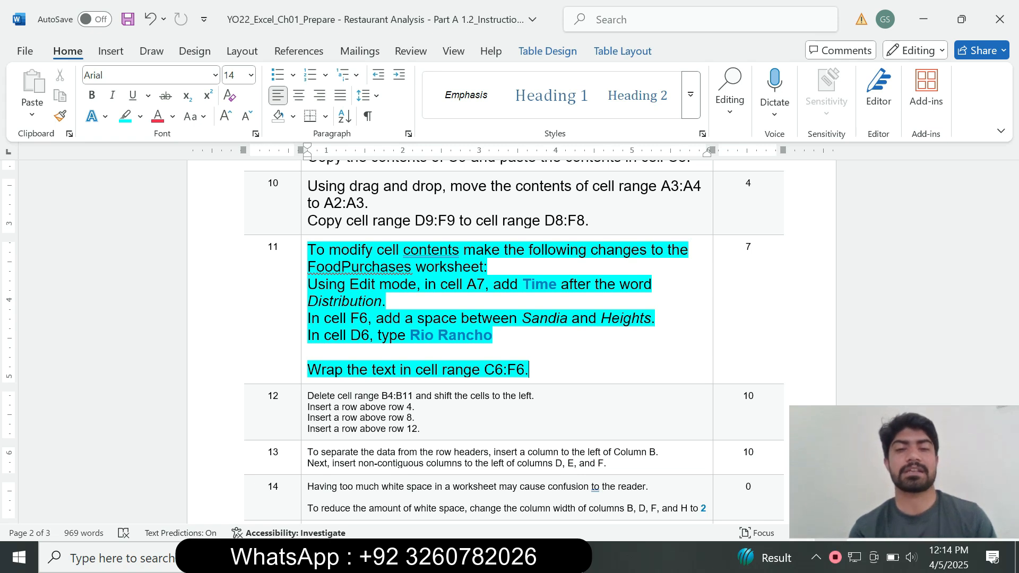
Step: Copy the word Time from step 11 in Word and insert it between Promised and Distribution in cell A7 of Excel's FoodPurchases worksheet
left_click_drag(379, 285, 419, 284)
left_click(487, 557)
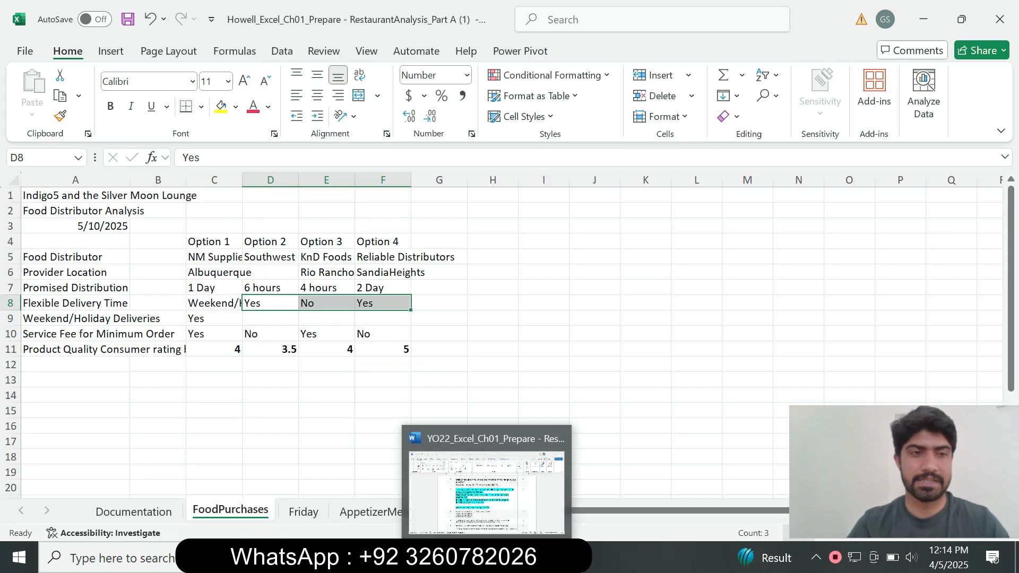
left_click(76, 288)
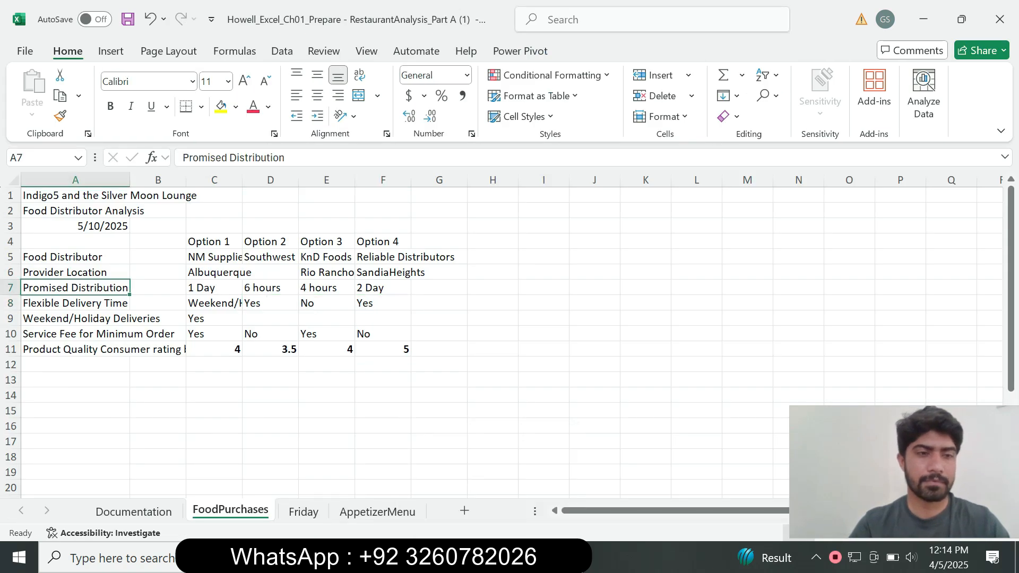
key("alt+Tab")
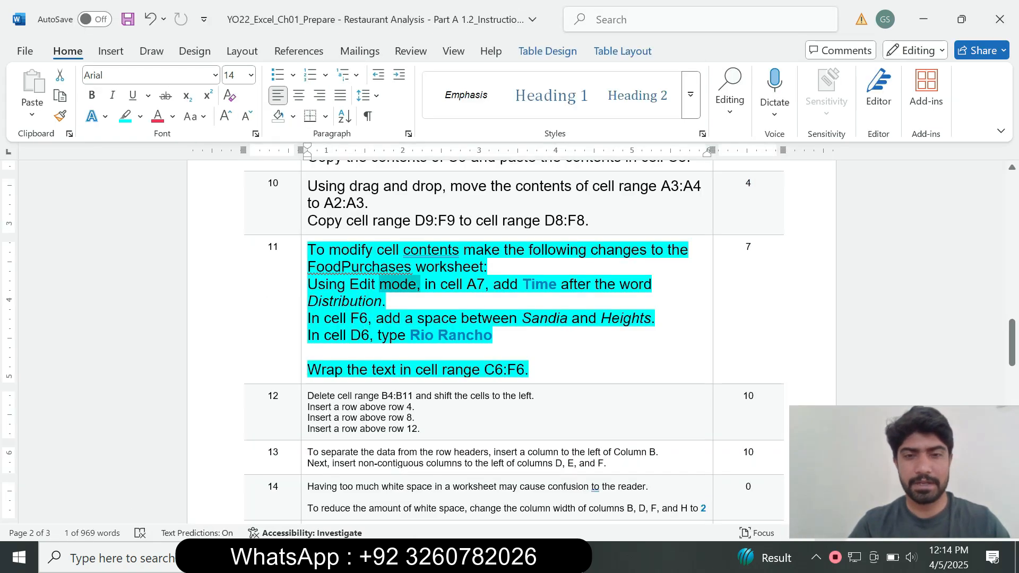
left_click_drag(522, 284, 556, 285)
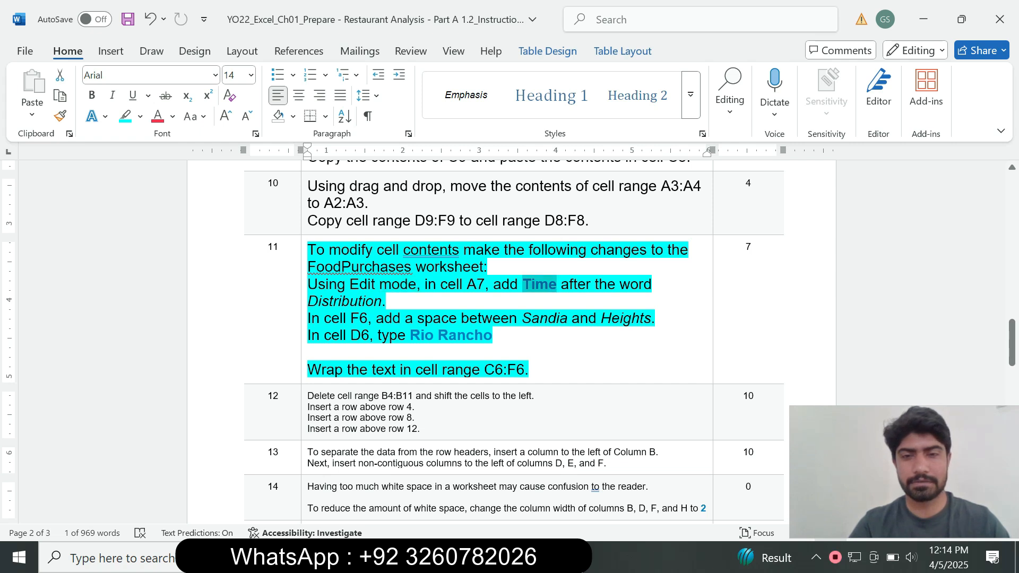
key("ctrl+c")
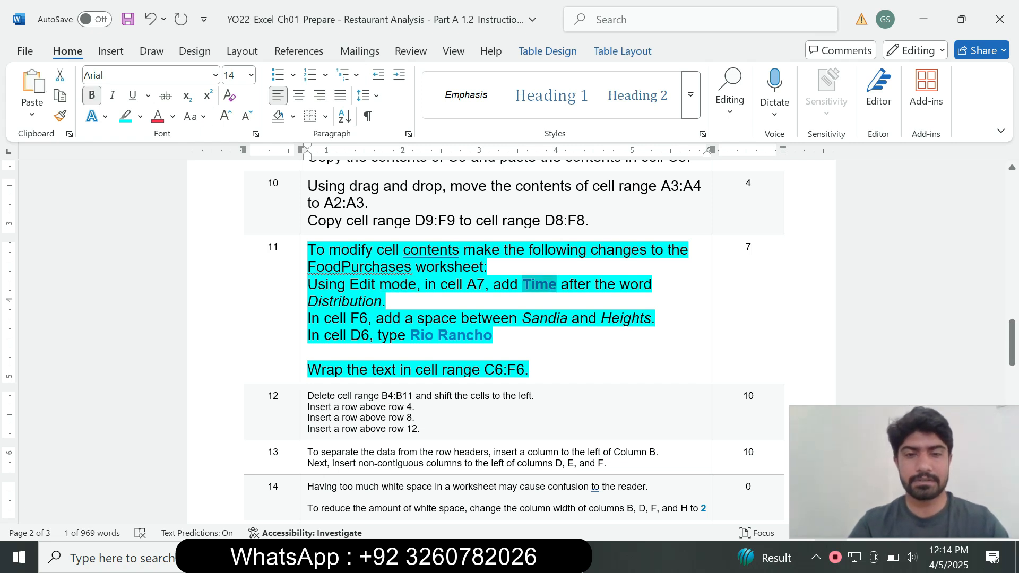
key("alt+Tab")
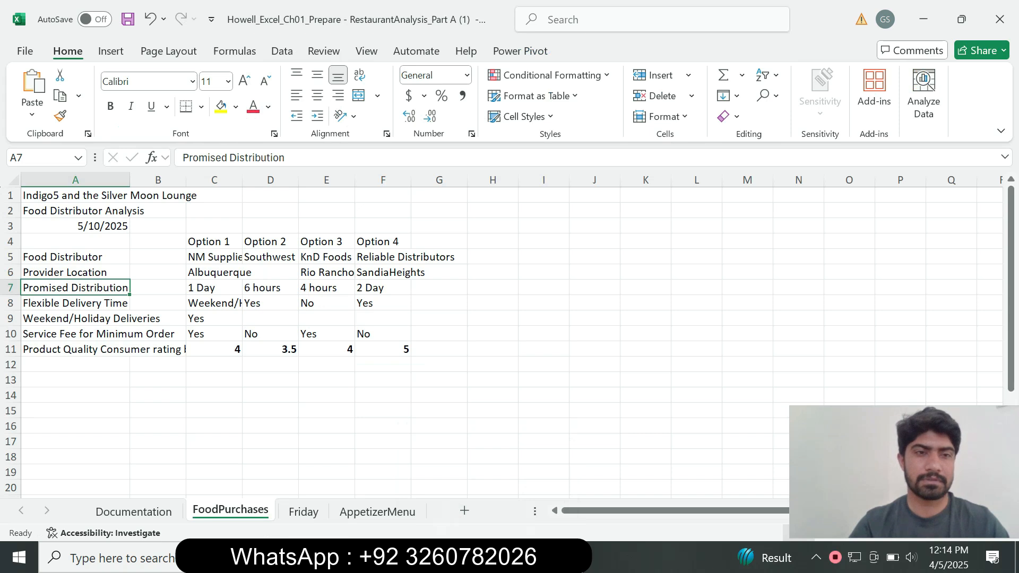
left_click(229, 157)
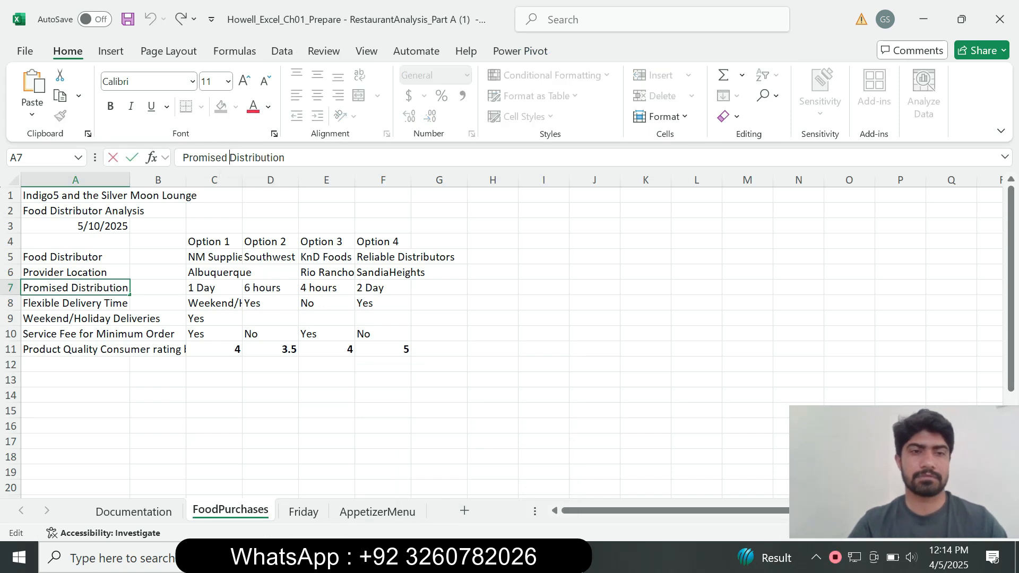
key("ctrl+v")
key("Return")
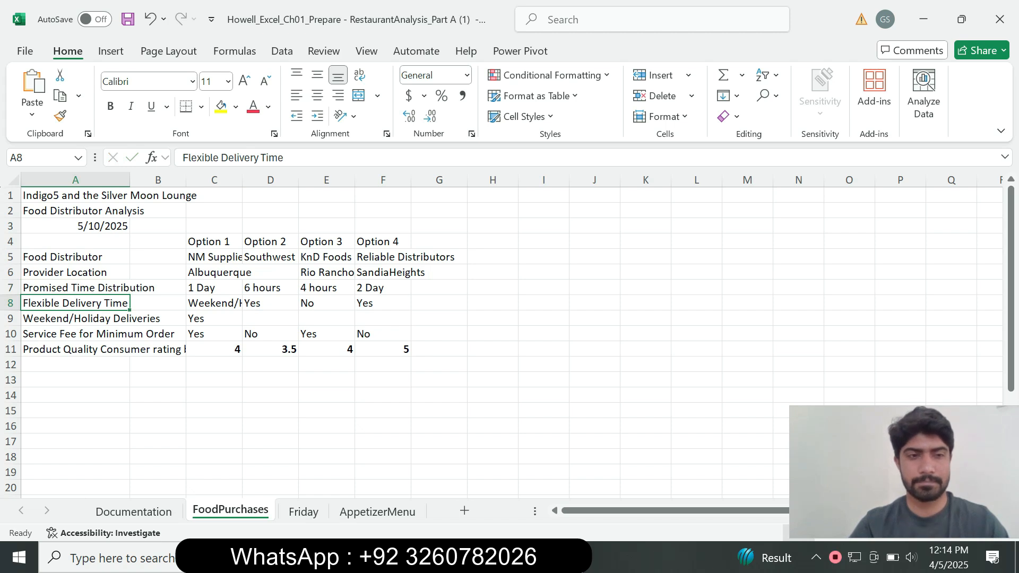
Step: Check step 11 in Word and add a space between Sandia and Heights in cell F6 in Excel
key("alt+Tab")
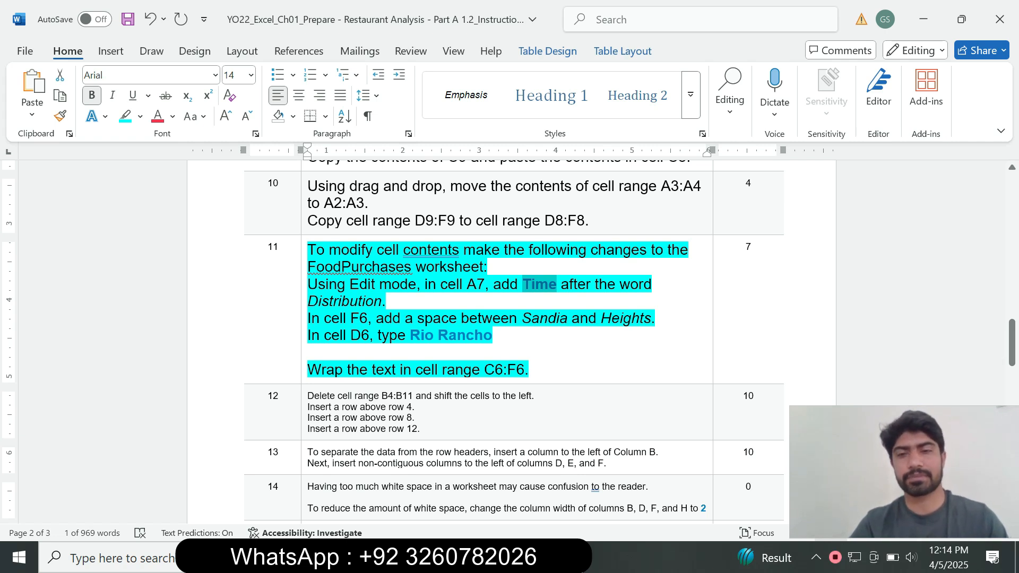
key("alt+Tab")
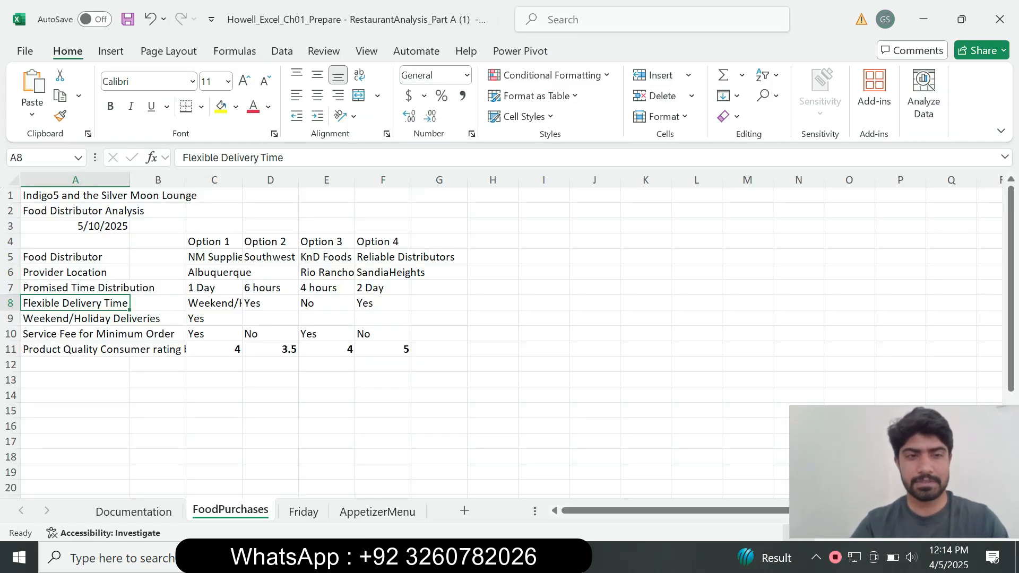
left_click(75, 272)
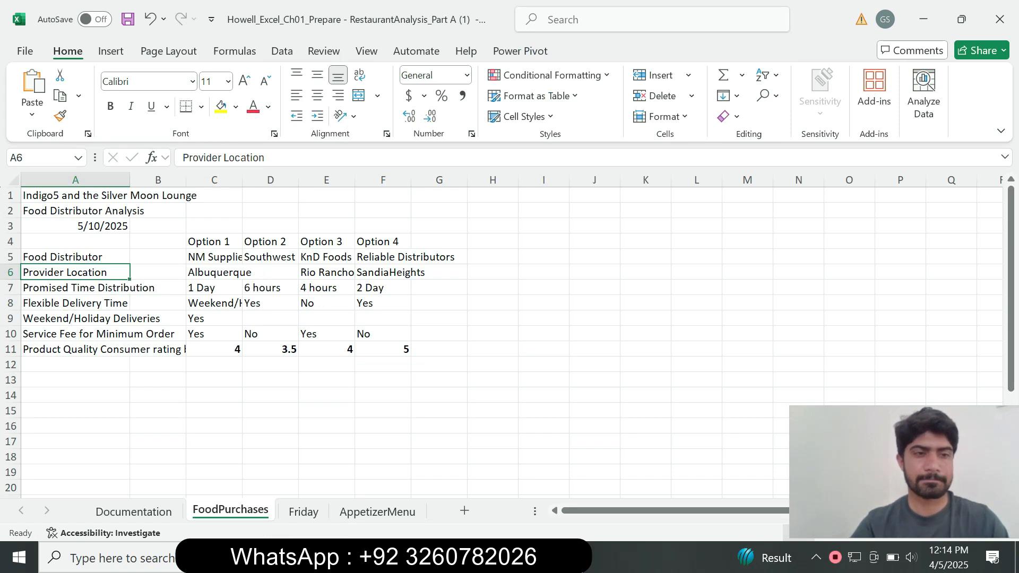
left_click(327, 273)
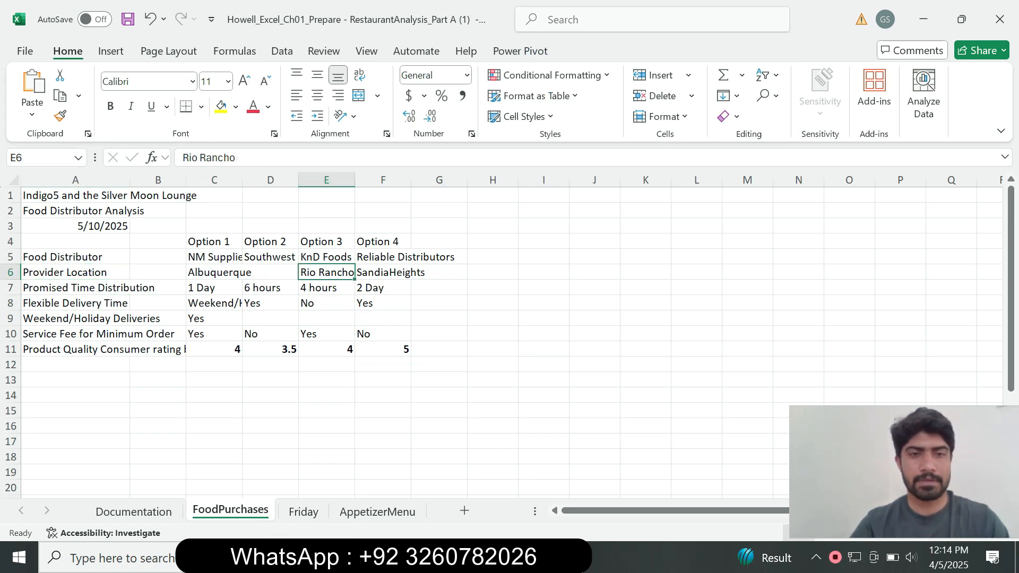
left_click(383, 272)
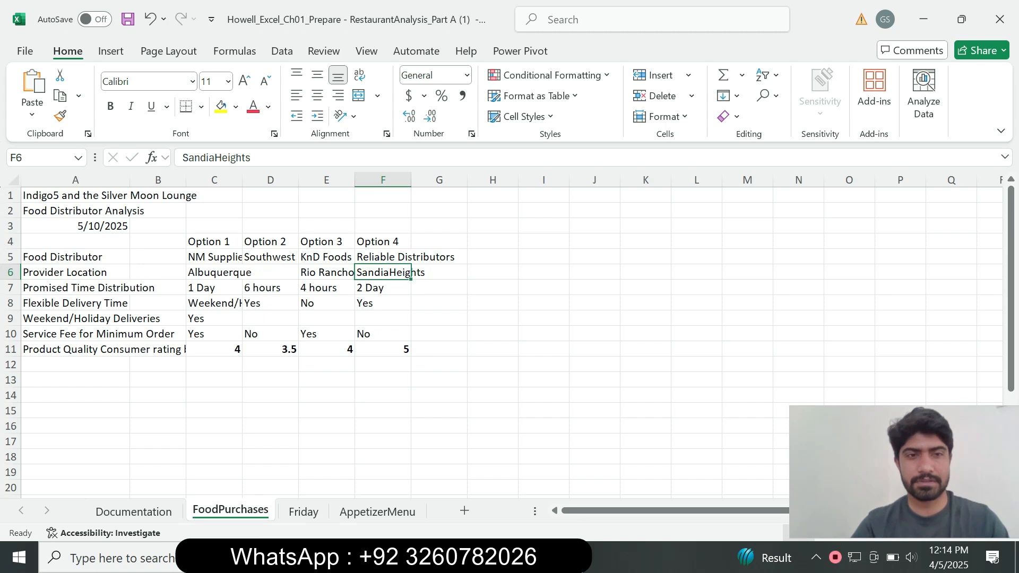
key("alt+Tab")
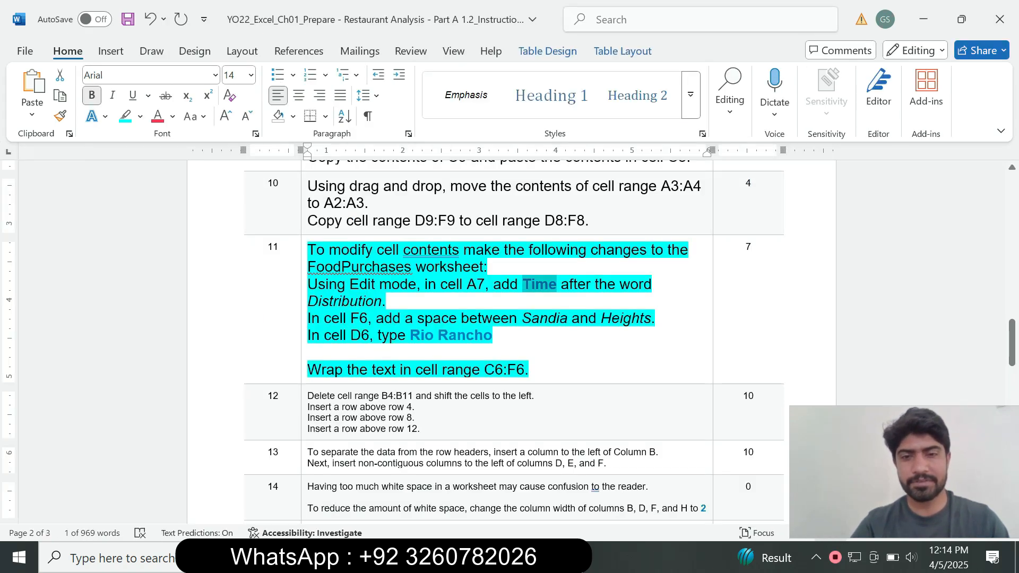
key("alt+Tab")
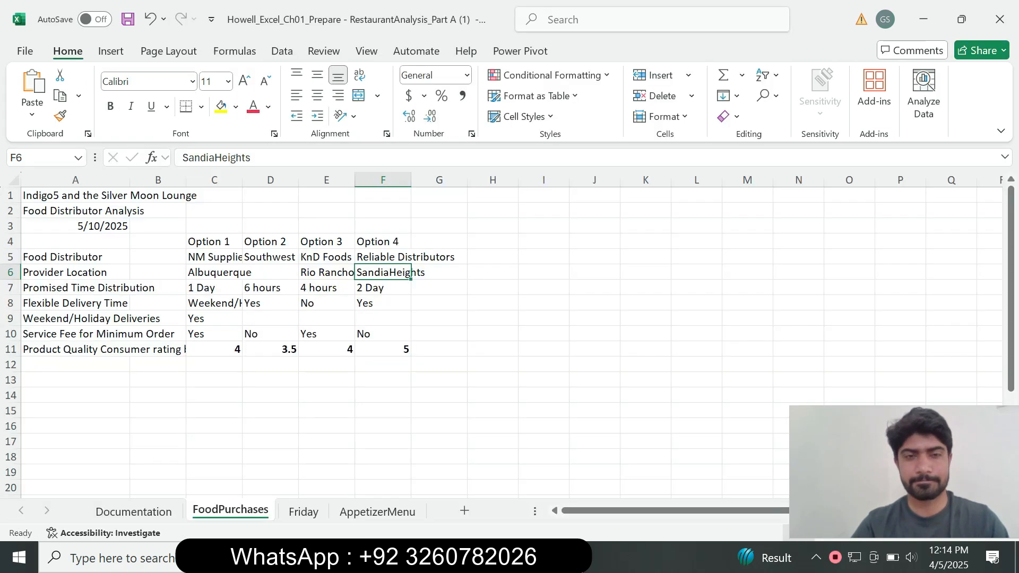
left_click(213, 158)
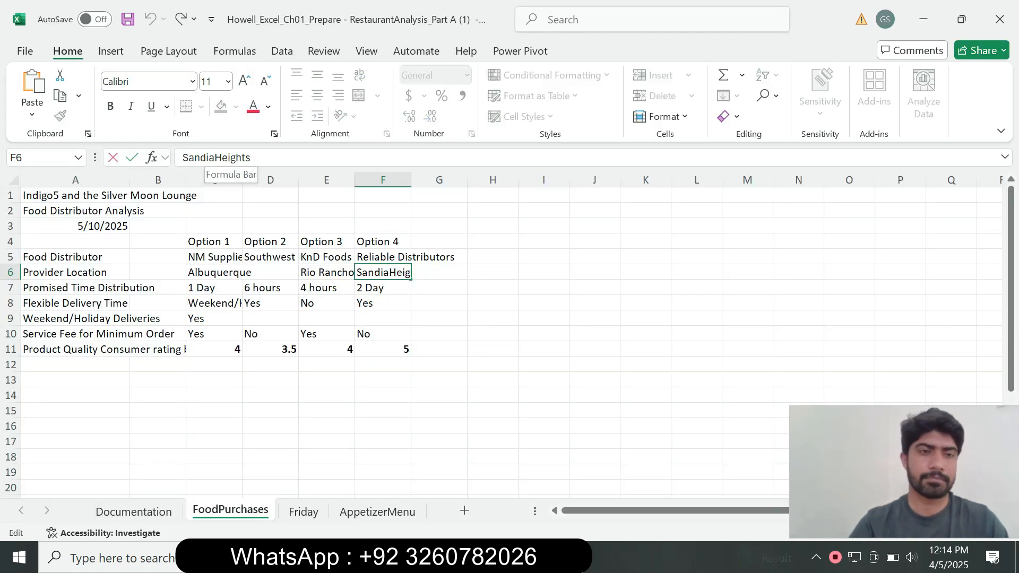
left_click(327, 242)
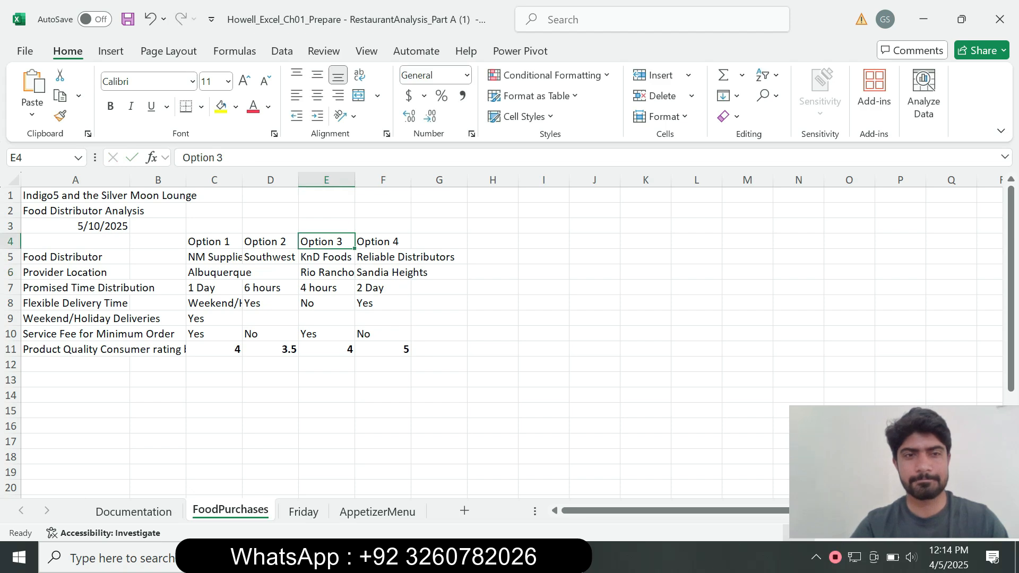
Step: Copy Rio Rancho from the step 11 instruction in Word and enter it in cell D6 in Excel
key("alt+Tab")
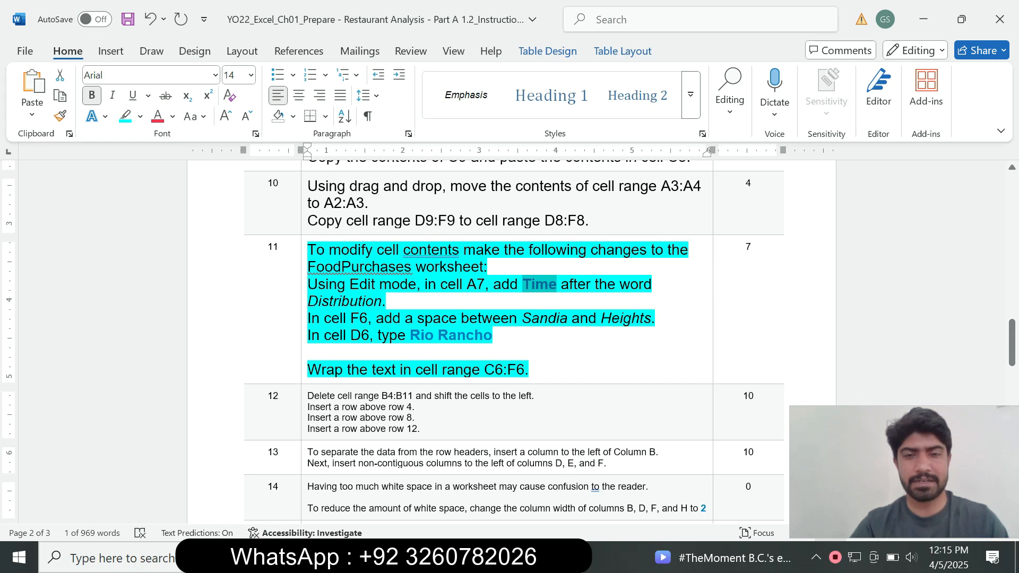
left_click_drag(410, 335, 493, 335)
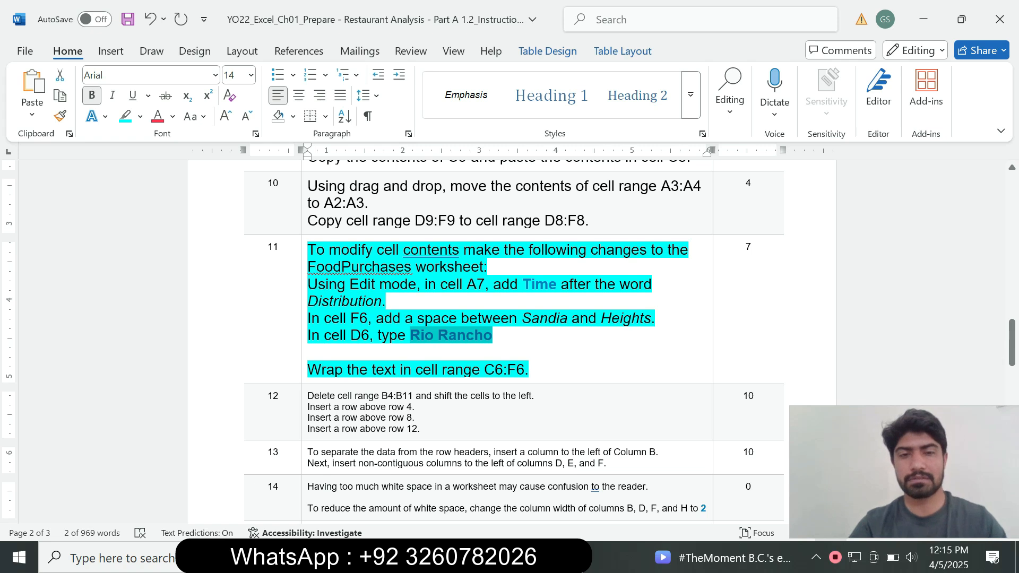
key("alt+Tab")
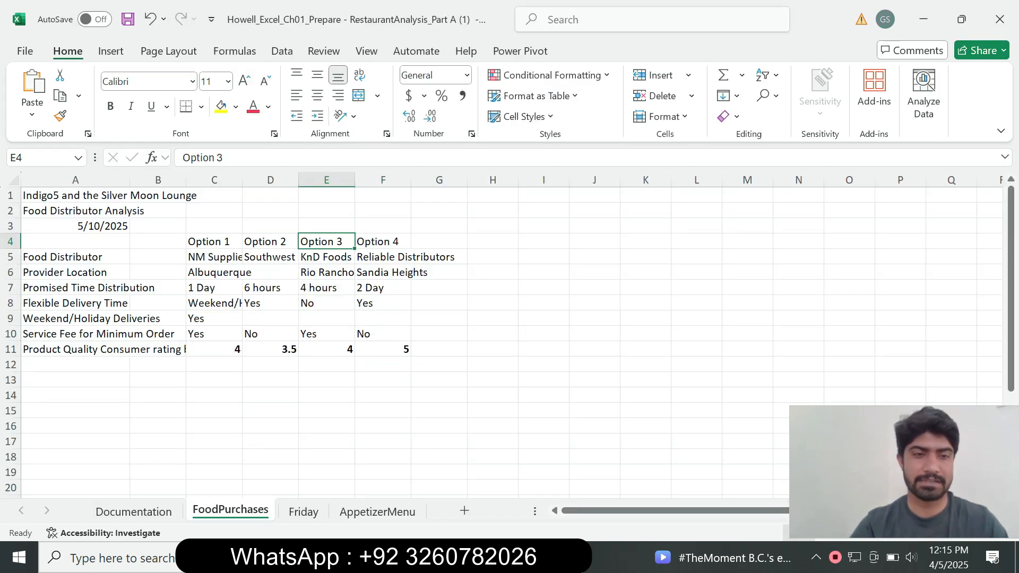
left_click(270, 272)
key("F2")
key("ctrl+v")
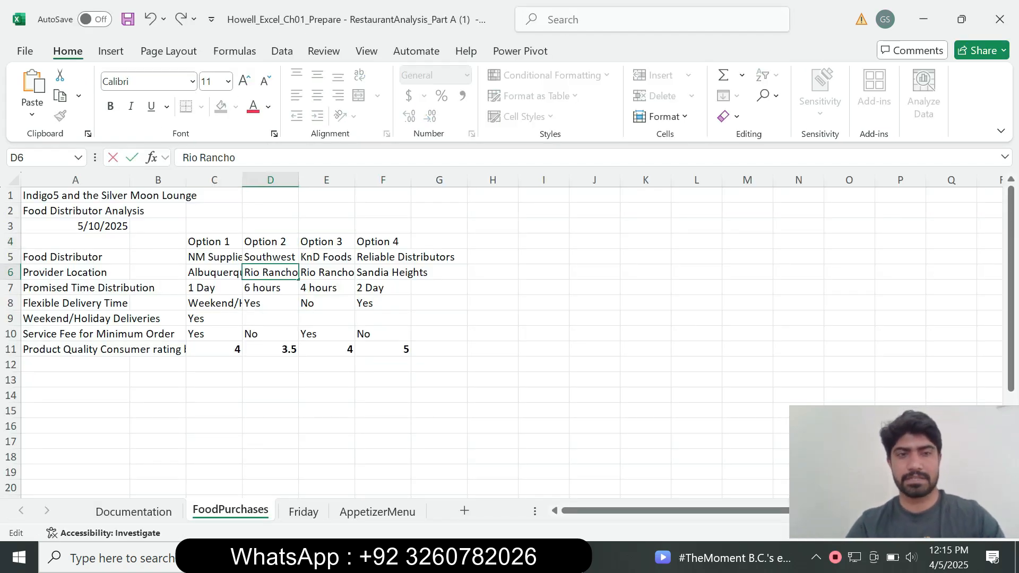
key("Return")
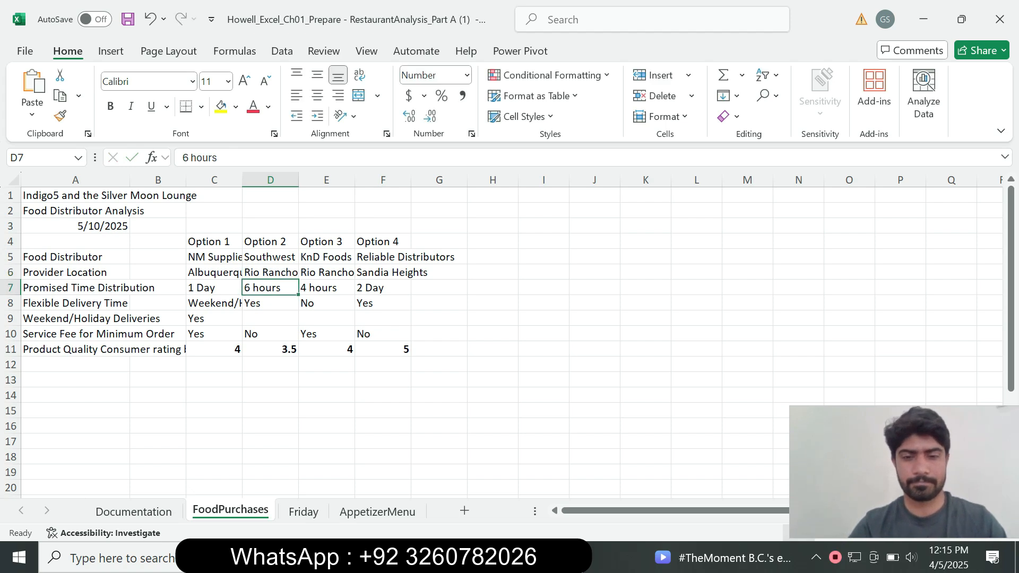
Step: Take the range C6:F6 from step 11 in Word and wrap the text of that range in Excel
key("alt+Tab")
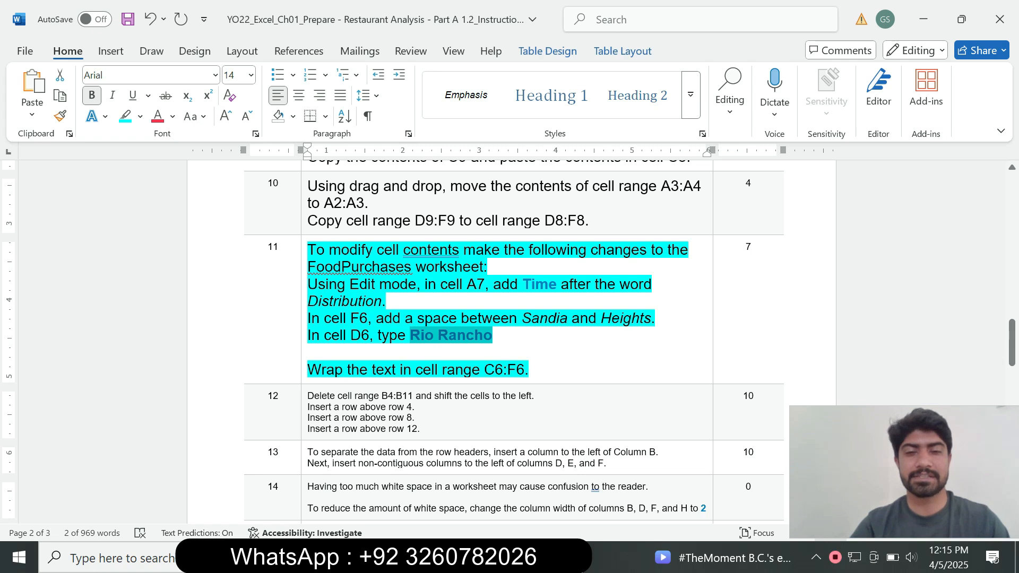
left_click_drag(484, 370, 524, 370)
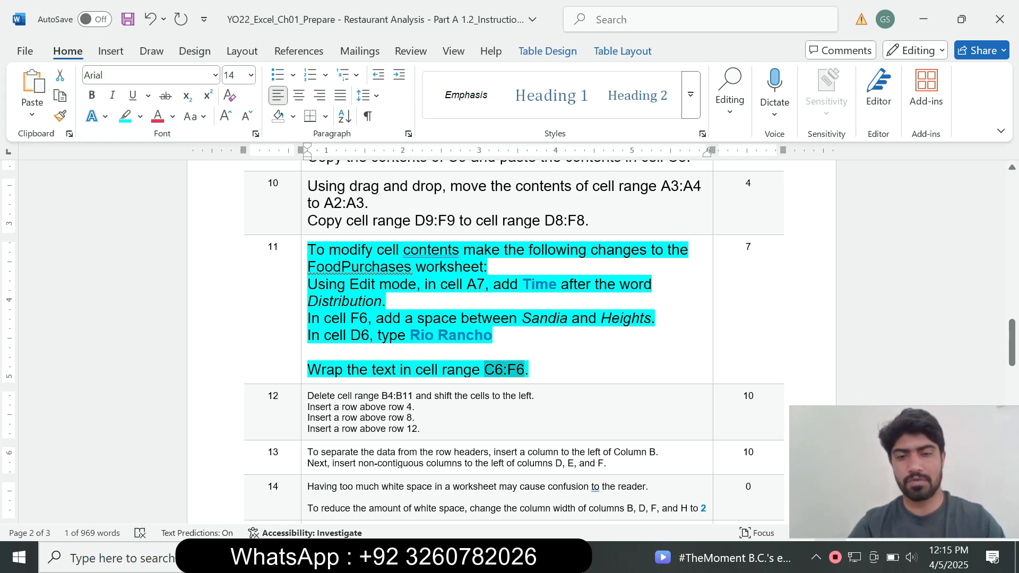
key("alt+Tab")
left_click(40, 157)
key("ctrl+v")
key("Return")
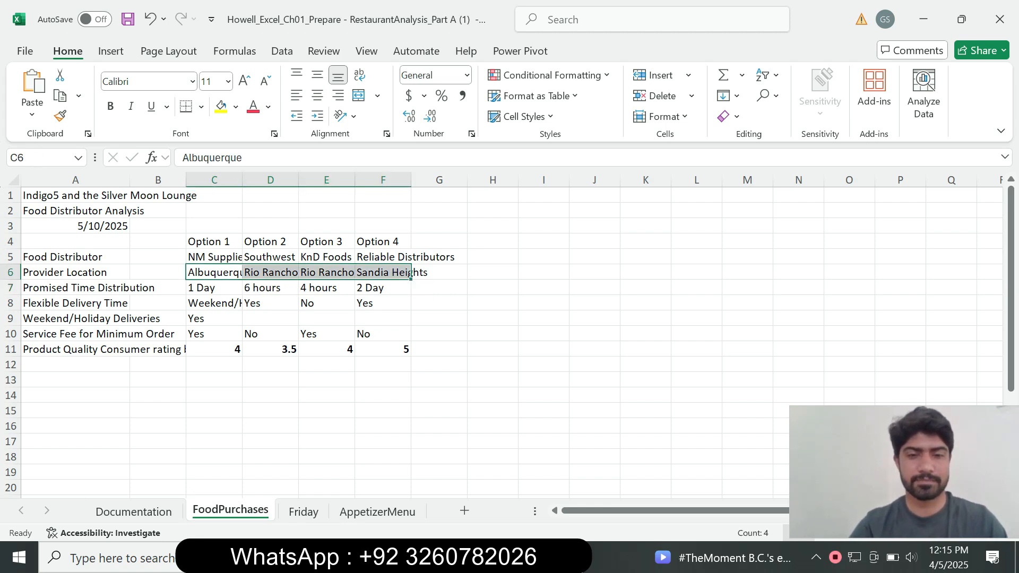
key("alt+Tab")
left_click_drag(343, 370, 464, 369)
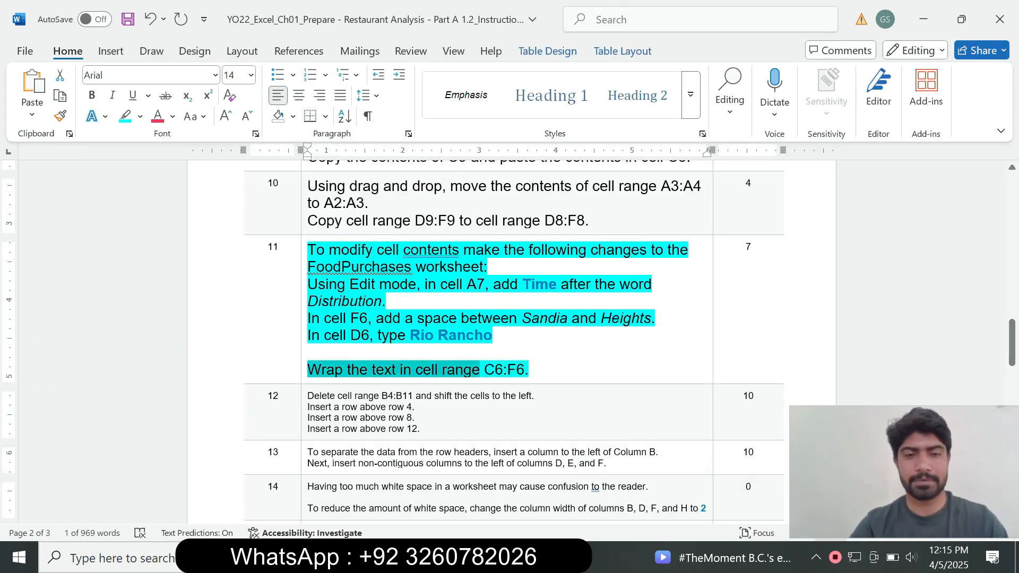
key("alt+Tab")
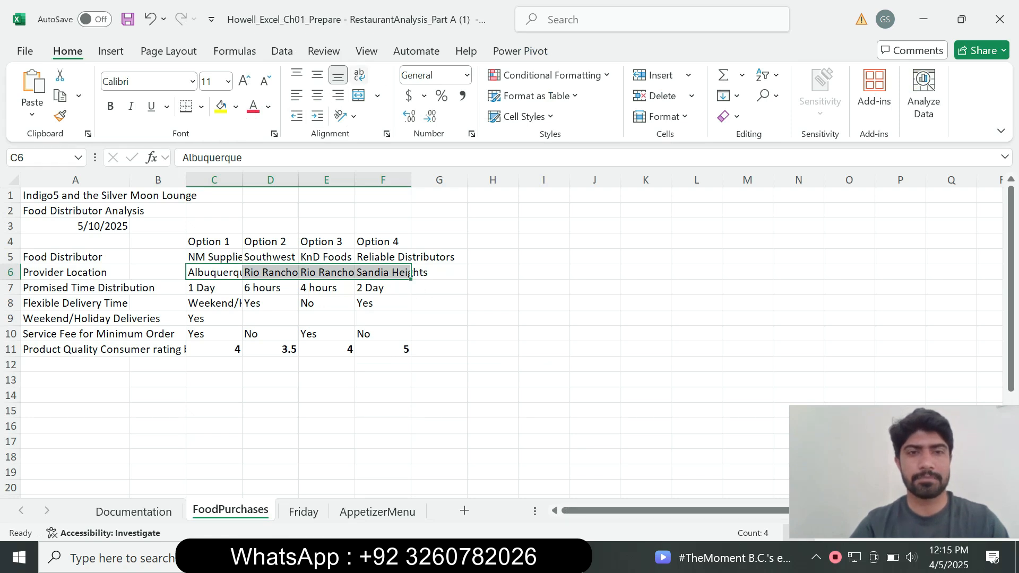
left_click(359, 75)
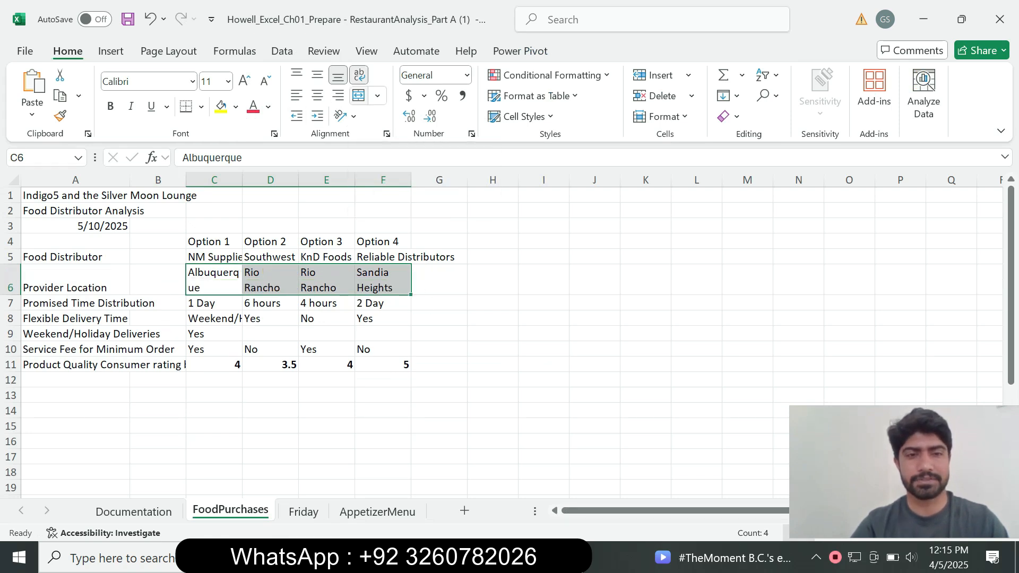
Step: Switch to Word, set the step 11 text from FoodPurchases onward to 9 pt and remove its turquoise highlight
key("alt+Tab")
left_click_drag(529, 370, 310, 267)
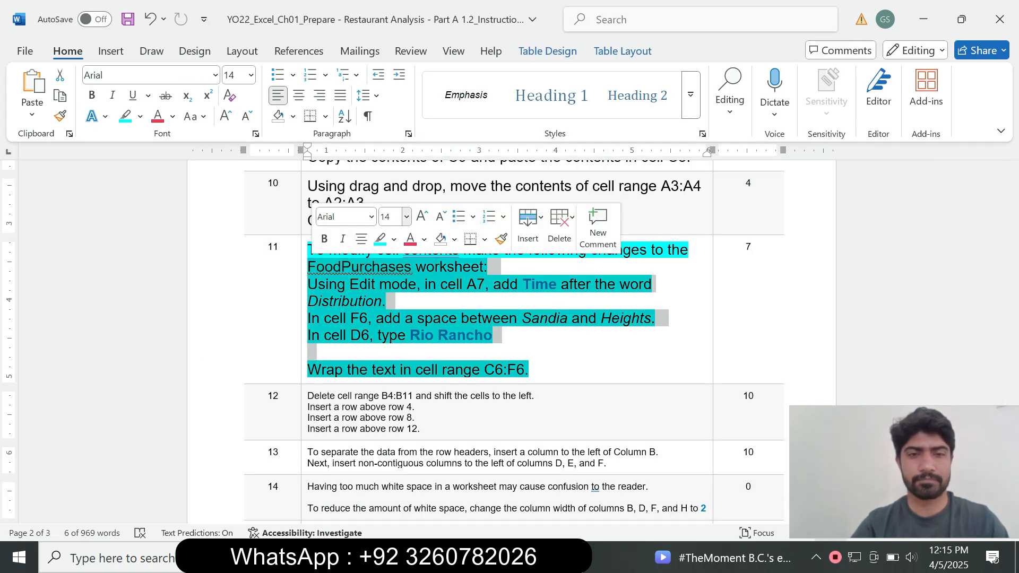
left_click(406, 216)
left_click(394, 254)
left_click(393, 239)
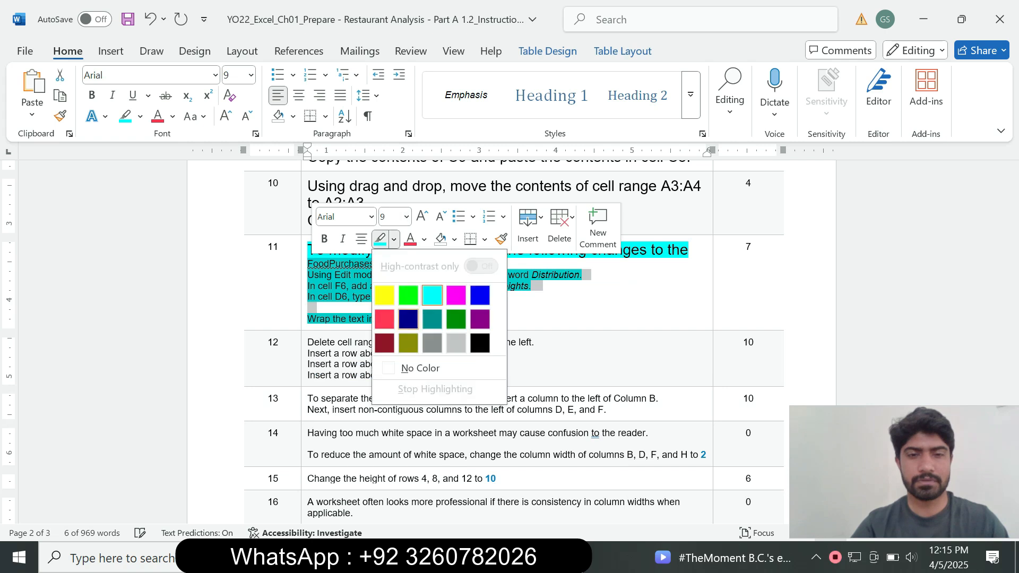
left_click(419, 368)
left_click_drag(1011, 342, 1012, 196)
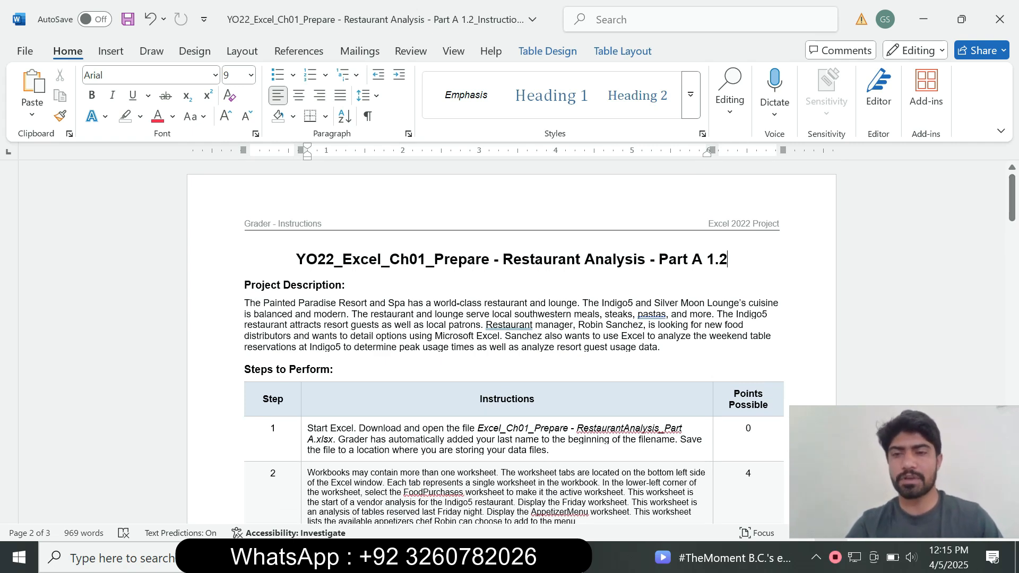
mouse_move(1011, 197)
left_mouse_down()
mouse_move(1011, 472)
mouse_move(1011, 198)
left_mouse_up()
key("alt+Tab")
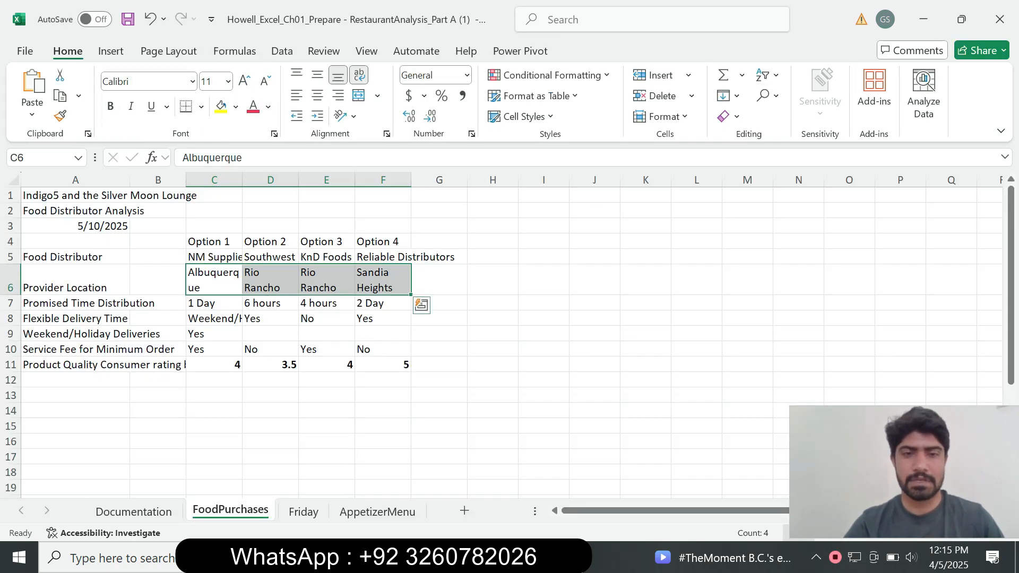
left_click(439, 349)
key("Up")
key("Up")
key("Up")
key("Up")
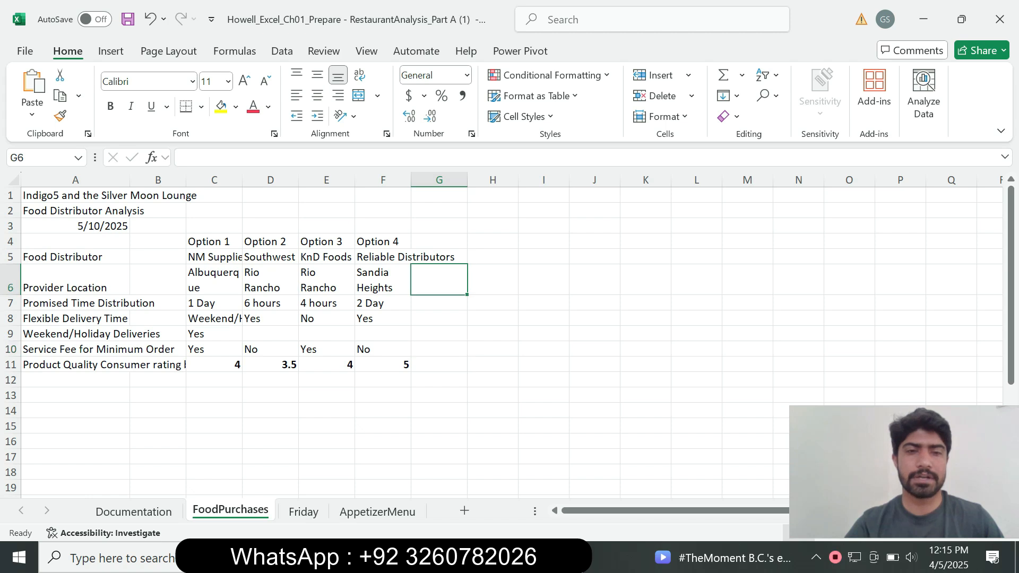
key("Left")
key("Left")
key("Left")
key("Left")
key("Left")
key("Left")
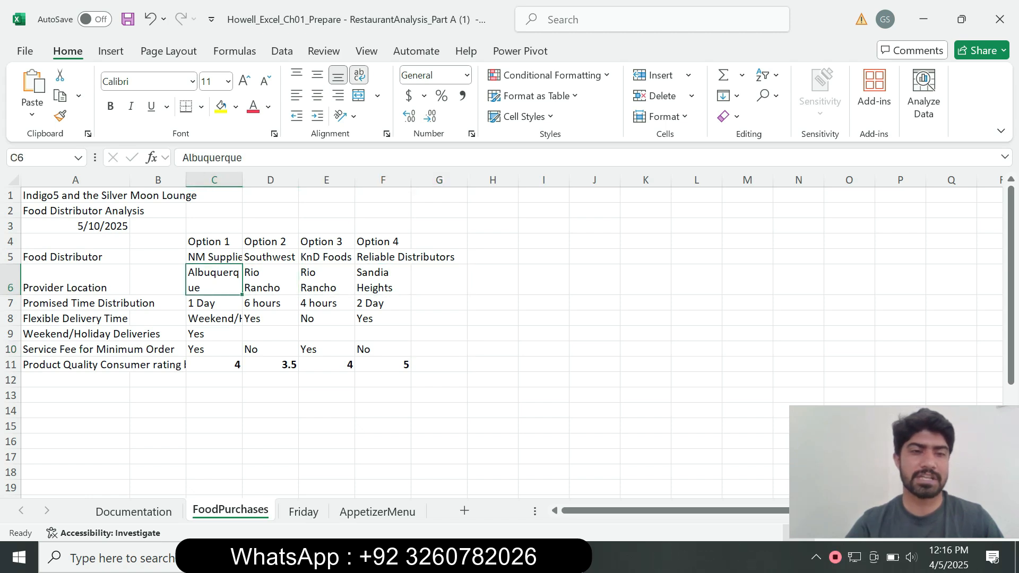
key("Up")
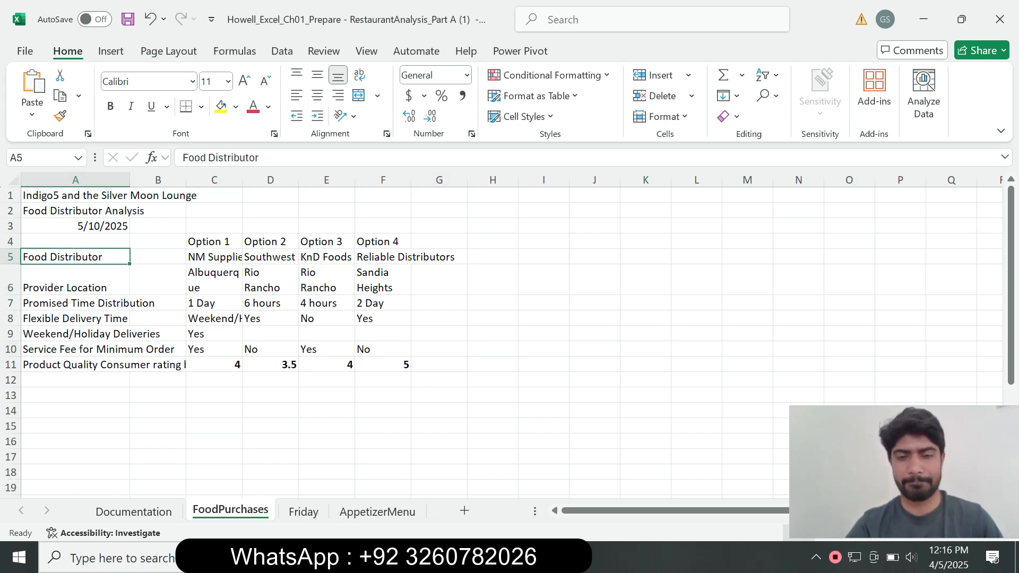
key("alt+Tab")
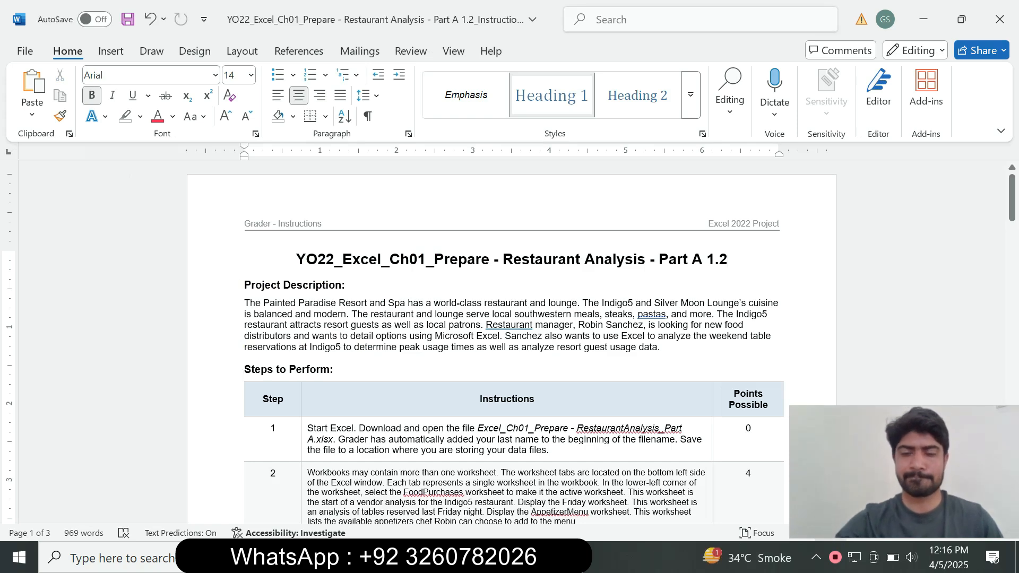